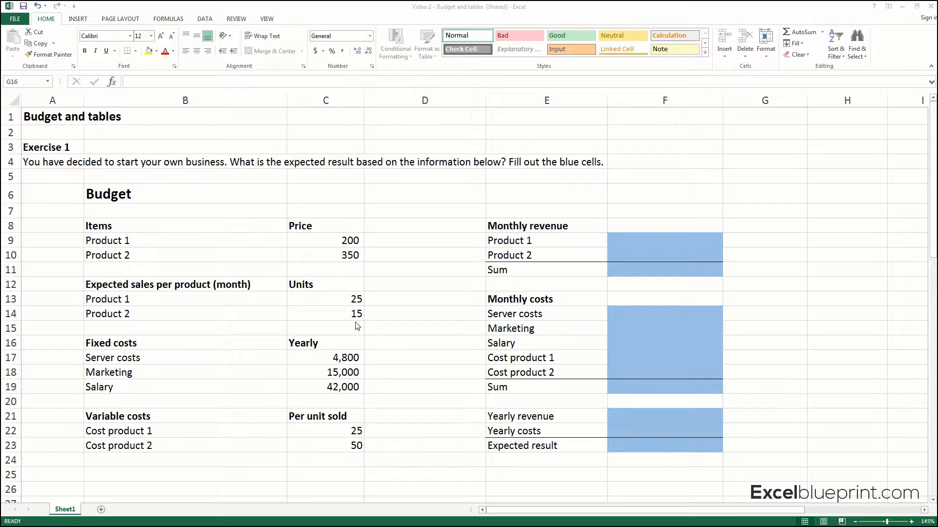
Step: Examine the Exercise 1 instructions, the budget data and the blue result cells in column F
left_click(113, 197)
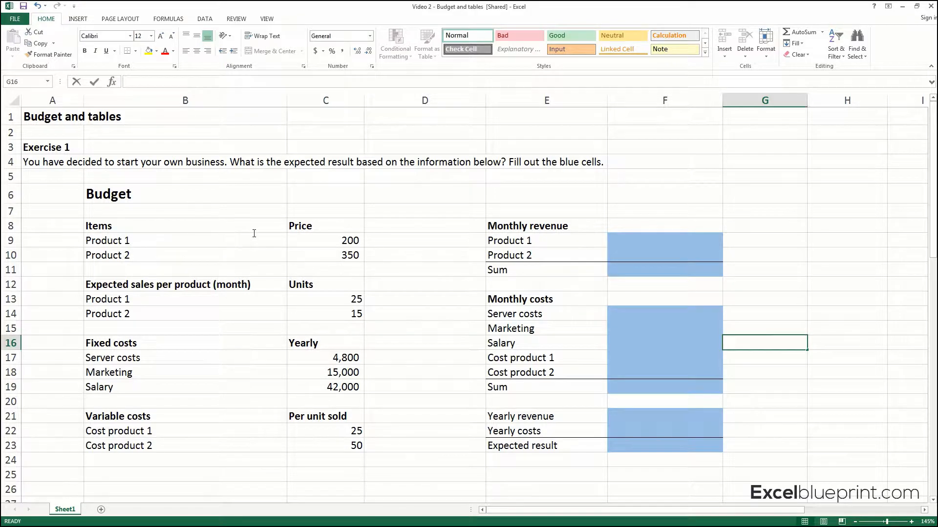
left_click_drag(157, 196, 628, 440)
left_click(253, 190)
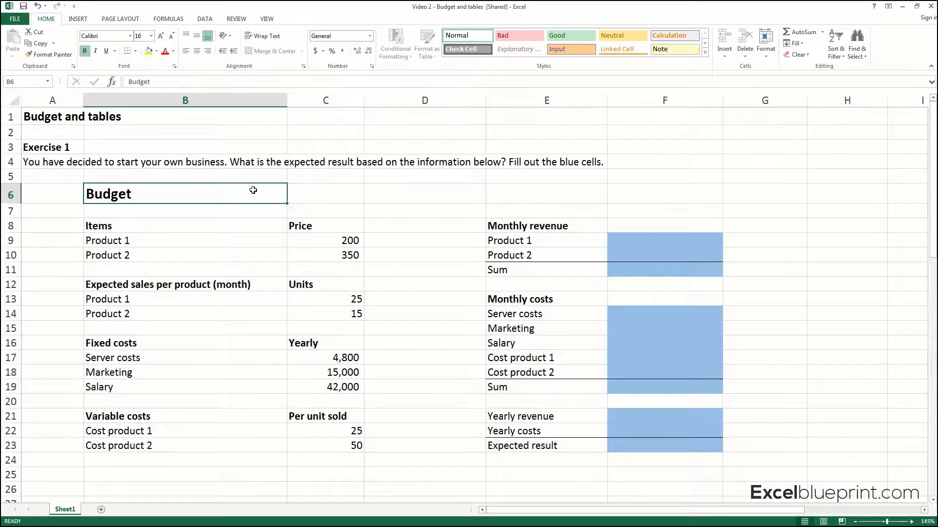
left_click(254, 164)
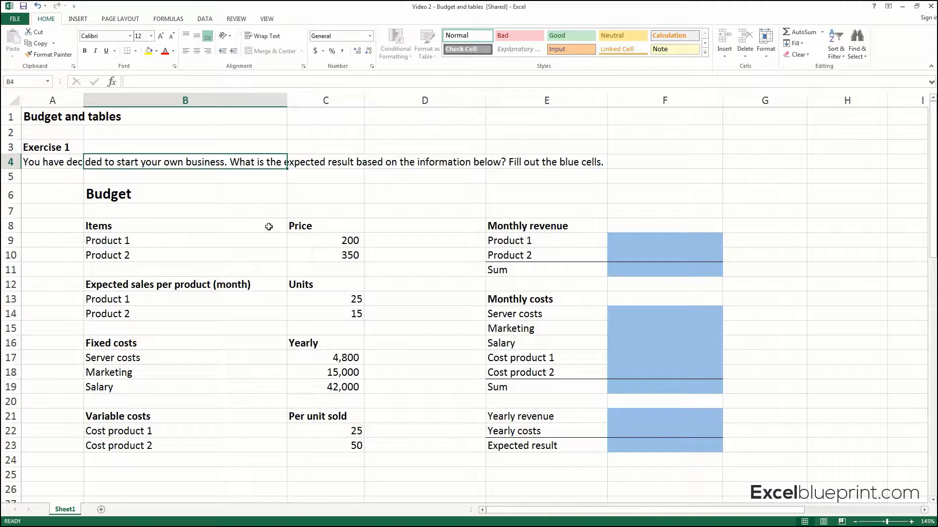
left_click(537, 163)
left_click_drag(655, 238, 661, 441)
left_click(655, 443)
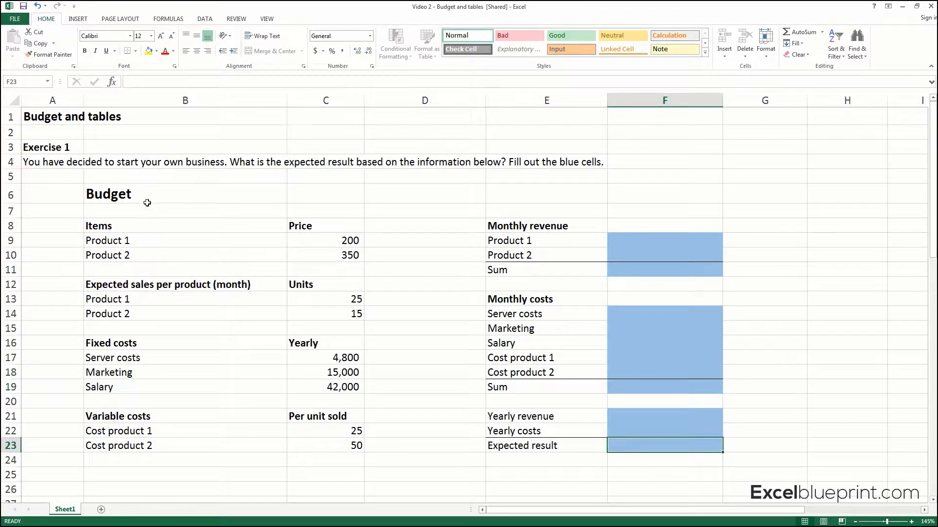
left_click_drag(142, 195, 314, 360)
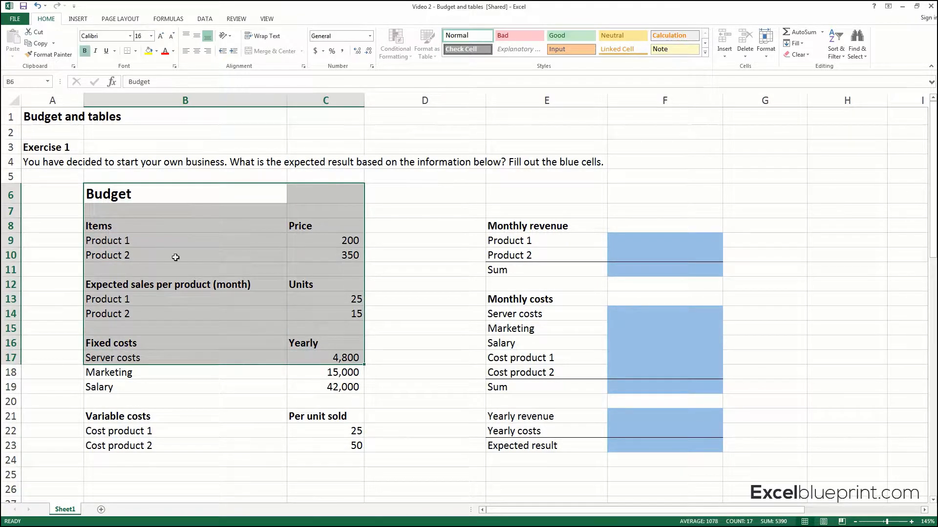
left_click(176, 255)
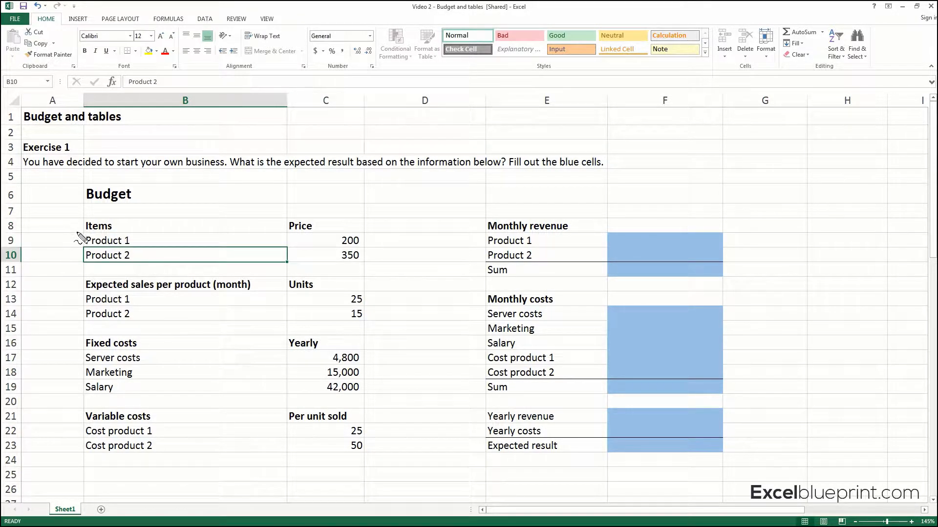
Step: Review the budget inputs: product prices, expected monthly units, yearly fixed costs and variable costs per unit sold
mouse_move(77, 233)
left_mouse_down()
mouse_move(167, 246)
mouse_move(60, 268)
mouse_move(75, 236)
left_mouse_up()
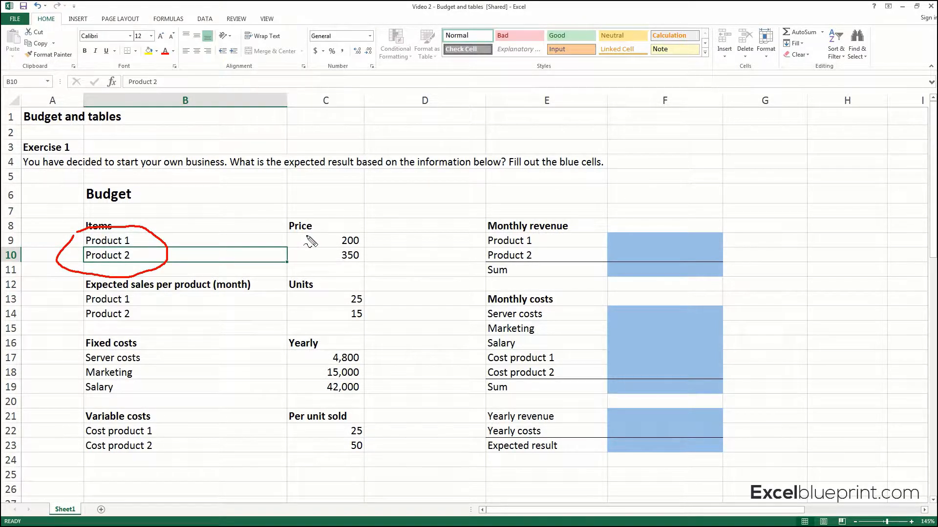
mouse_move(309, 235)
left_mouse_down()
mouse_move(377, 245)
mouse_move(371, 260)
mouse_move(314, 265)
mouse_move(310, 243)
left_mouse_up()
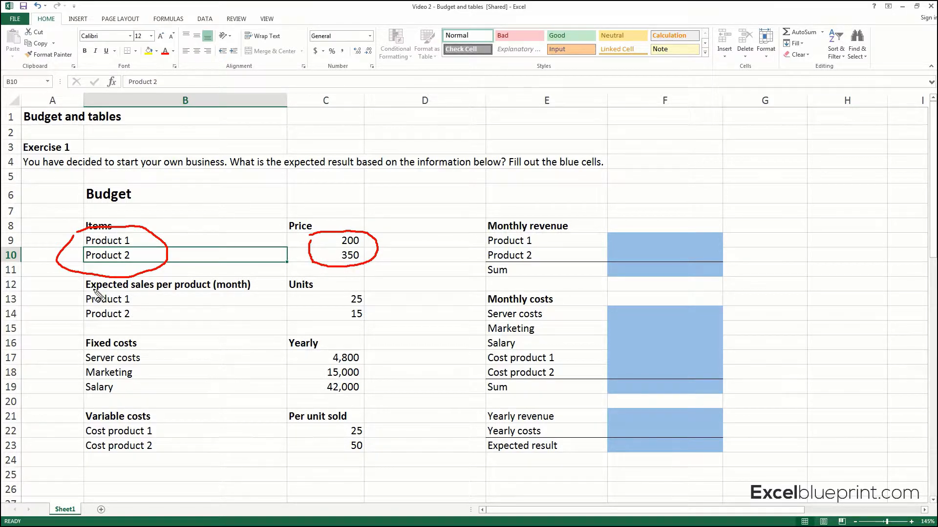
left_click_drag(86, 290, 210, 290)
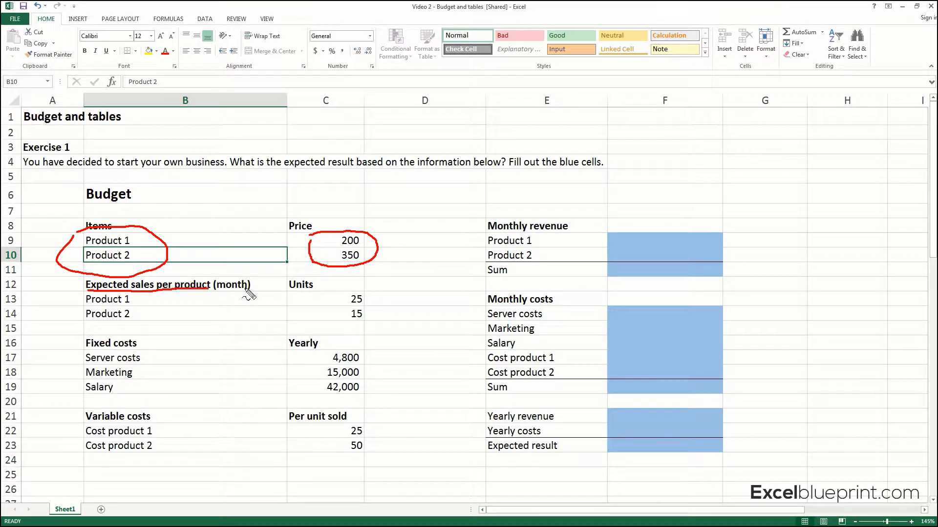
mouse_move(352, 293)
left_mouse_down()
mouse_move(369, 306)
mouse_move(361, 323)
mouse_move(339, 307)
mouse_move(359, 294)
left_mouse_up()
left_click_drag(151, 359, 280, 363)
left_click_drag(148, 375, 277, 378)
mouse_move(153, 386)
left_mouse_down()
mouse_move(284, 387)
mouse_move(277, 390)
left_mouse_up()
mouse_move(283, 344)
left_mouse_down()
mouse_move(312, 335)
mouse_move(325, 344)
mouse_move(300, 353)
mouse_move(291, 342)
left_mouse_up()
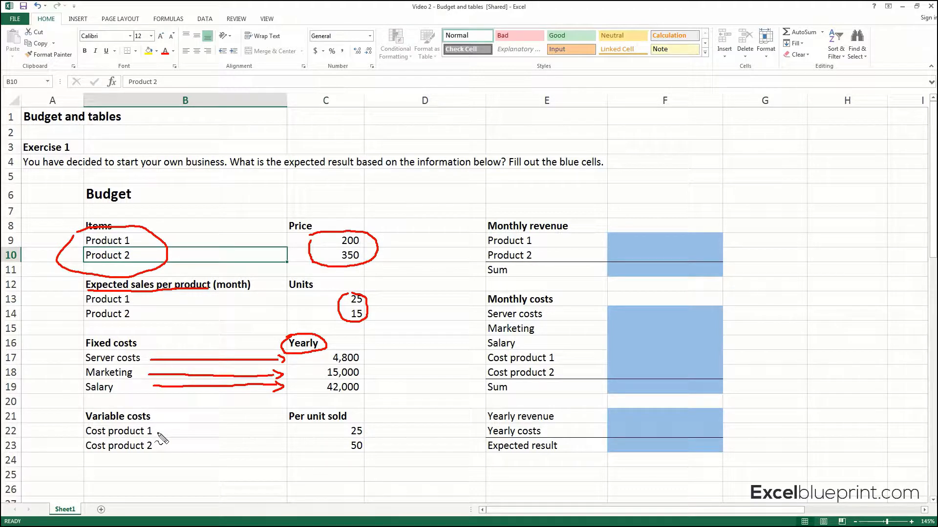
mouse_move(157, 432)
left_mouse_down()
mouse_move(330, 428)
mouse_move(322, 437)
left_mouse_up()
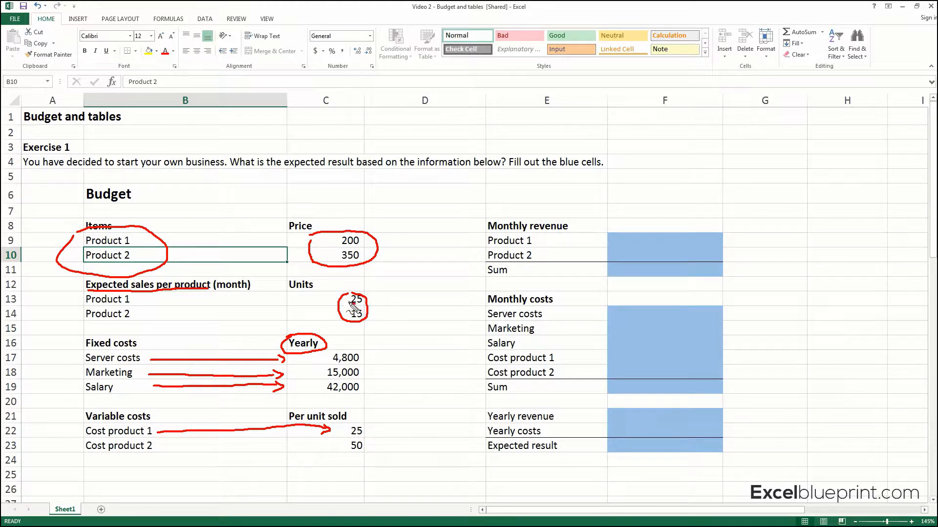
mouse_move(348, 301)
left_mouse_down()
mouse_move(359, 293)
mouse_move(365, 306)
mouse_move(348, 307)
left_mouse_up()
mouse_move(174, 448)
left_mouse_down()
mouse_move(326, 442)
mouse_move(315, 453)
left_mouse_up()
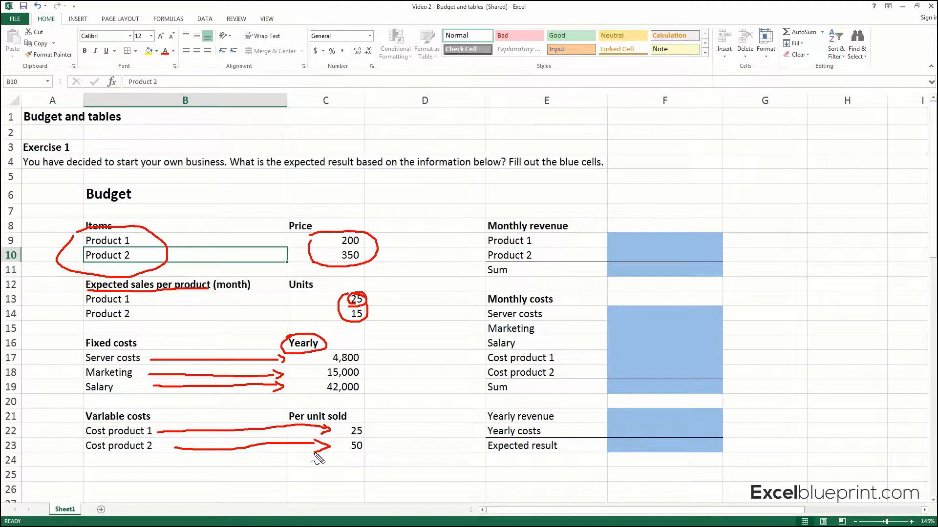
key("Escape")
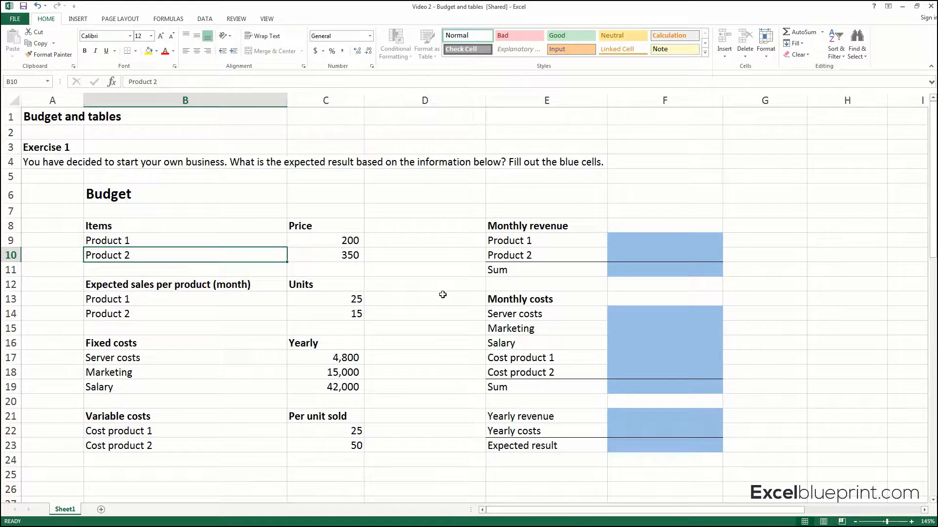
Step: Examine the result section in columns E and F, especially the Monthly revenue rows for both products and their sum
key("ctrl+shift+d")
mouse_move(480, 222)
left_mouse_down()
mouse_move(641, 202)
mouse_move(806, 364)
mouse_move(617, 483)
mouse_move(437, 348)
mouse_move(490, 206)
left_mouse_up()
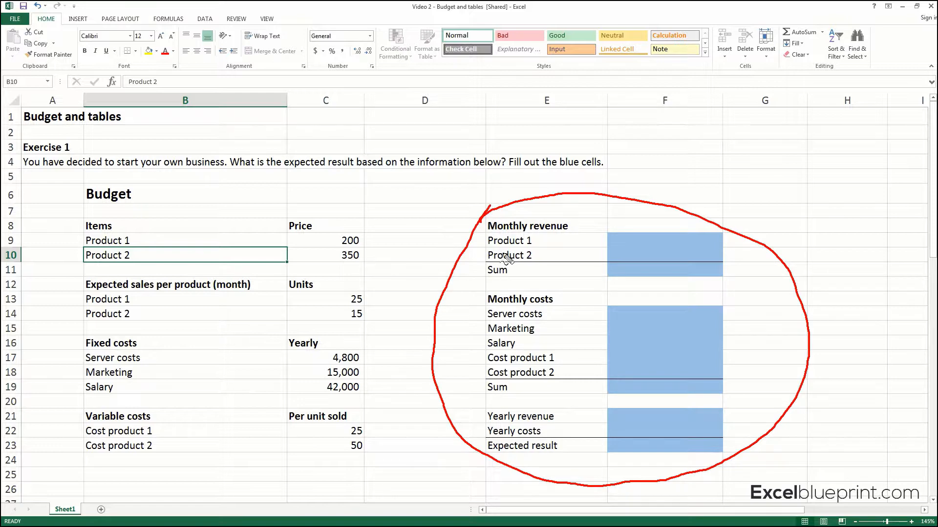
key("Escape")
key("ctrl+shift+d")
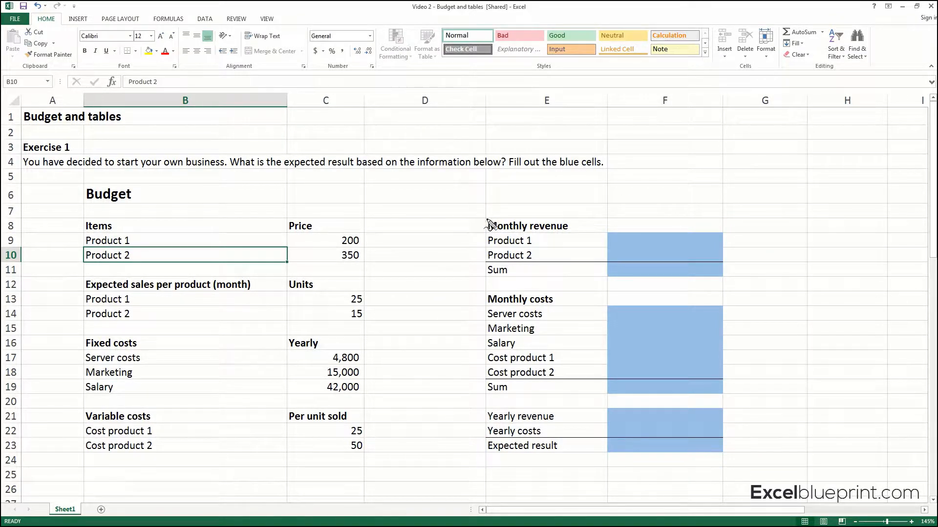
left_click_drag(487, 234, 573, 237)
key("Escape")
left_click(520, 239)
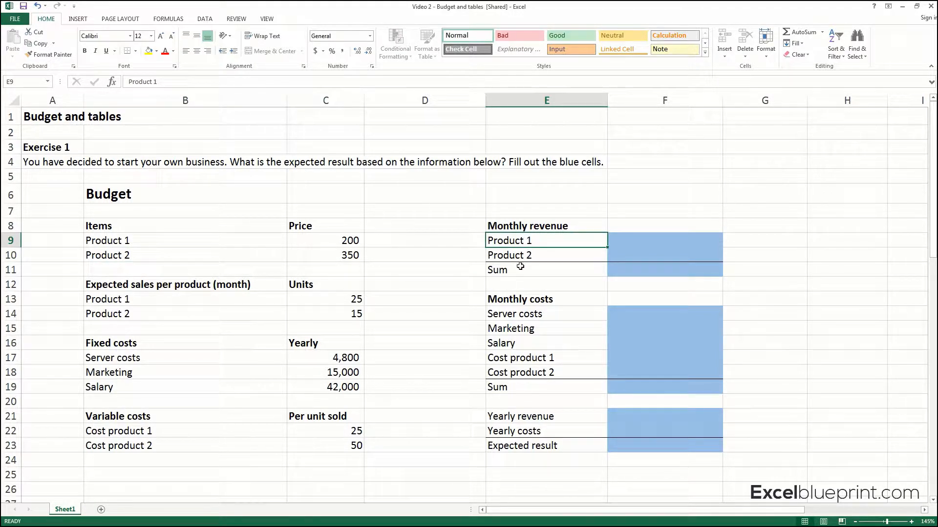
left_click(526, 254)
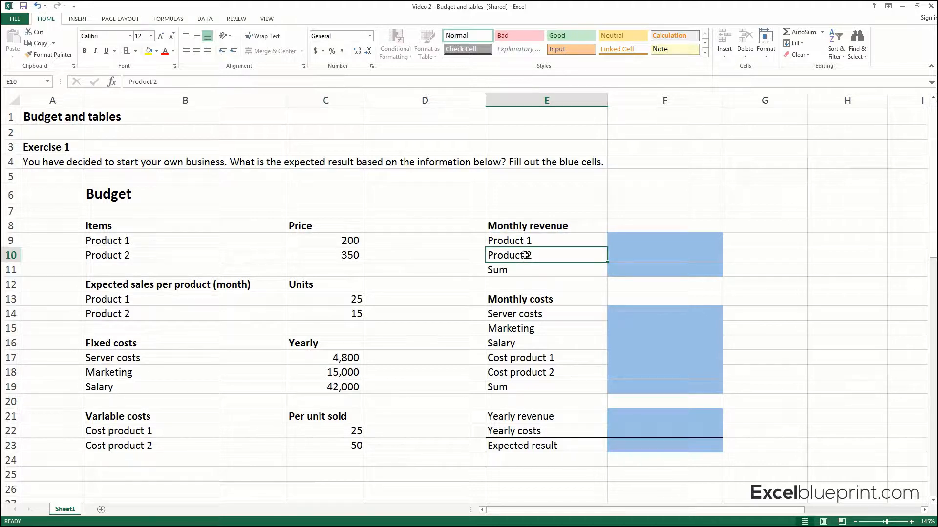
left_click(528, 269)
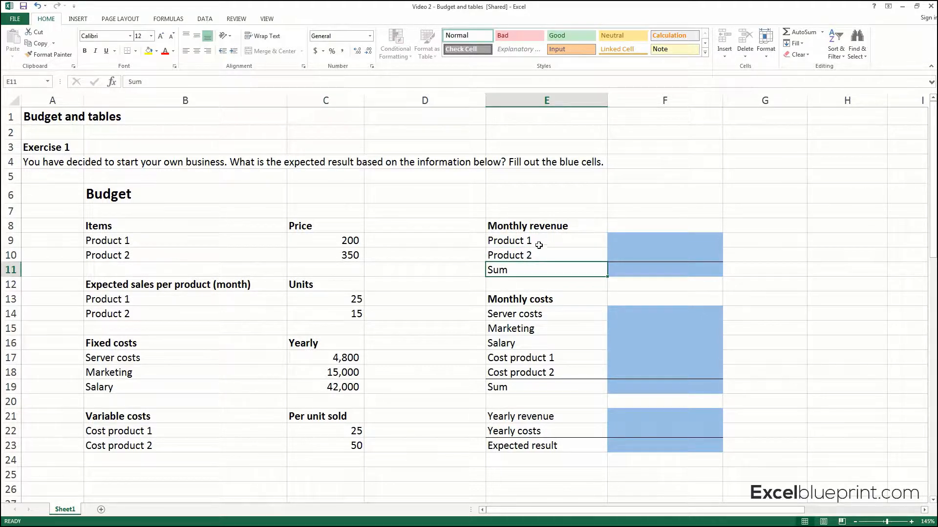
Step: Calculate Product 1's monthly revenue in F9 by multiplying its price by its units sold with =C9*C13
left_click(621, 243)
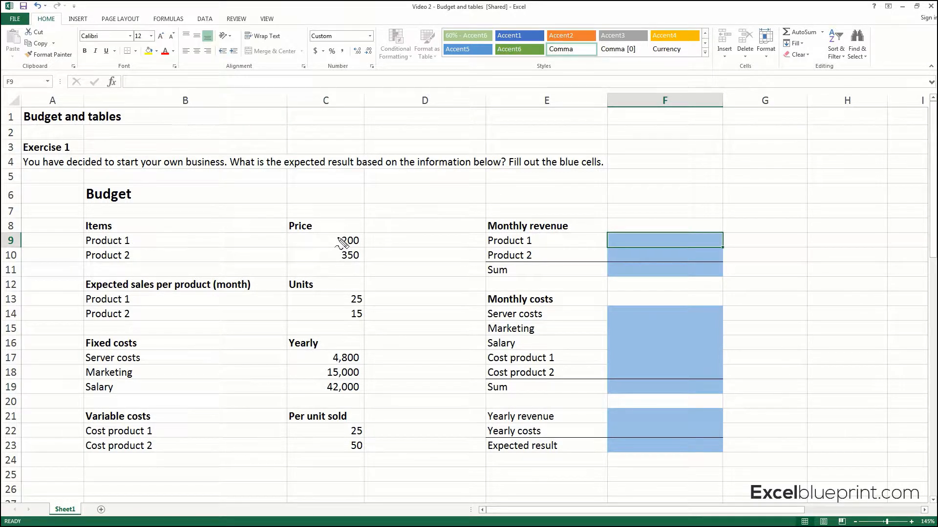
mouse_move(336, 239)
left_mouse_down()
mouse_move(361, 246)
mouse_move(344, 251)
mouse_move(337, 236)
left_mouse_up()
mouse_move(345, 300)
left_mouse_down()
mouse_move(369, 299)
mouse_move(359, 308)
mouse_move(344, 295)
left_mouse_up()
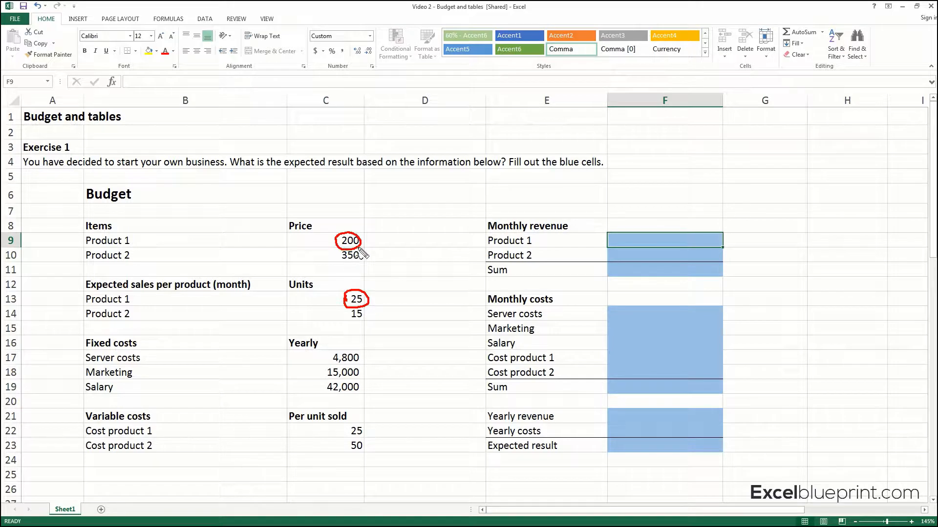
mouse_move(360, 239)
left_mouse_down()
mouse_move(385, 292)
mouse_move(371, 301)
left_mouse_up()
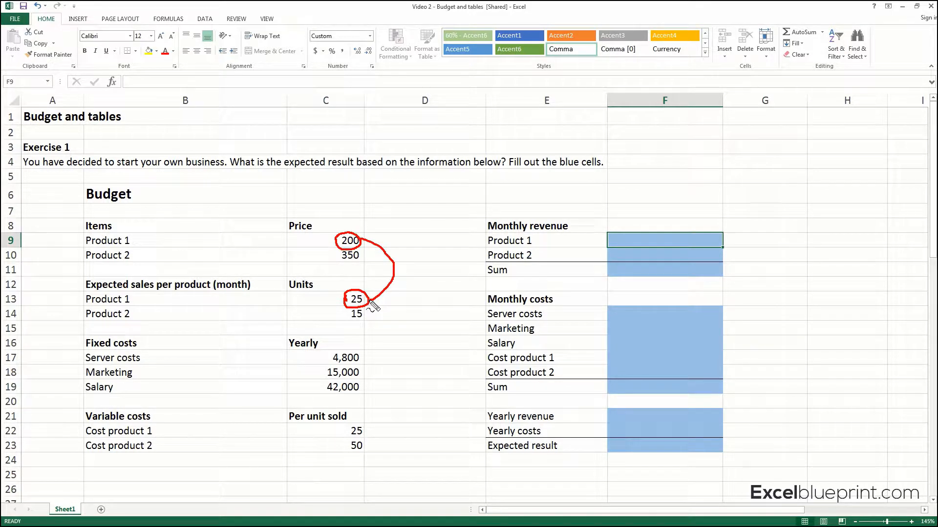
key("Escape")
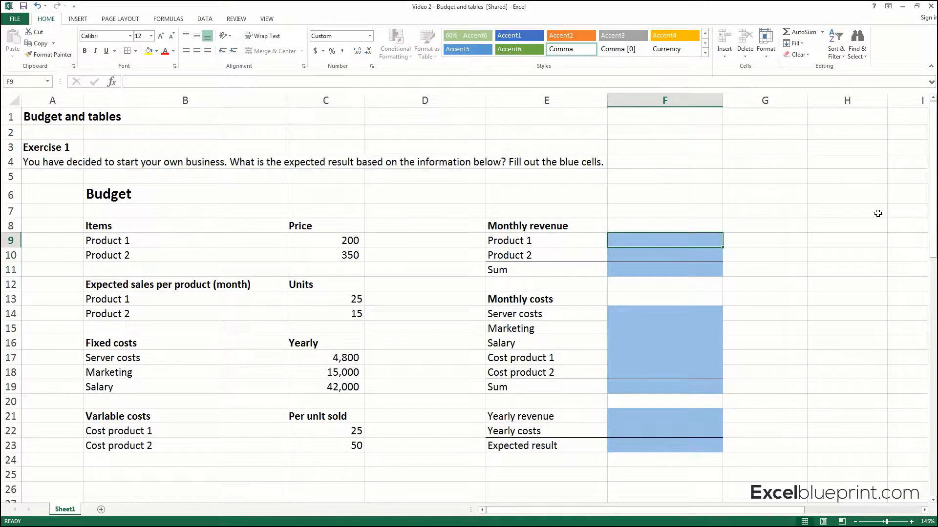
type("=")
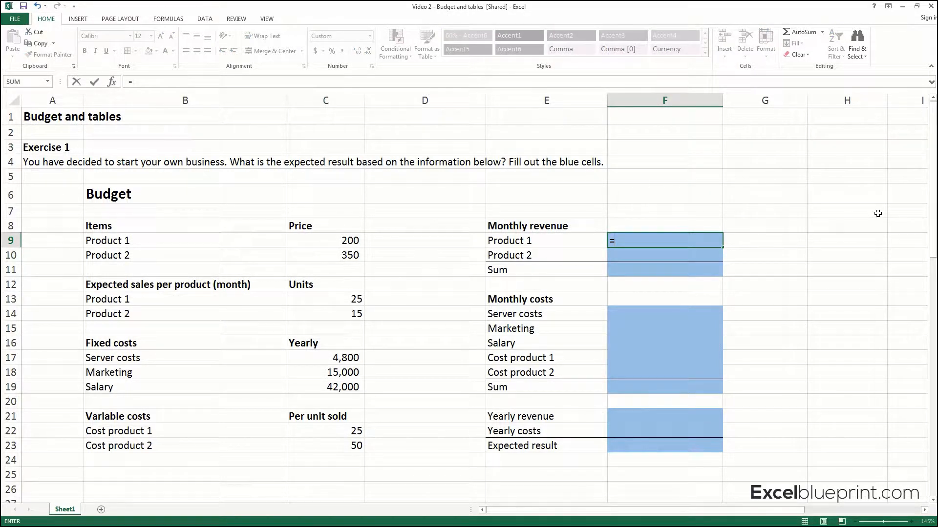
left_click(342, 239)
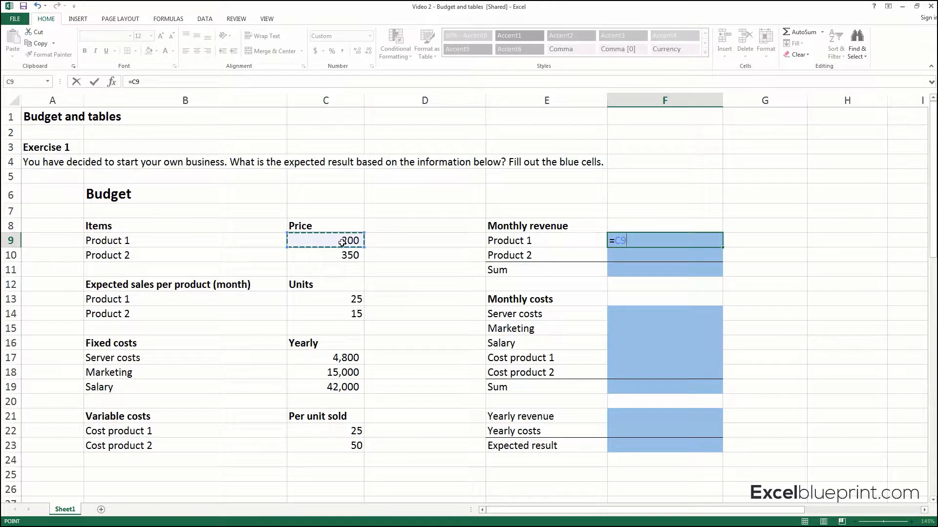
type("*")
left_click(350, 302)
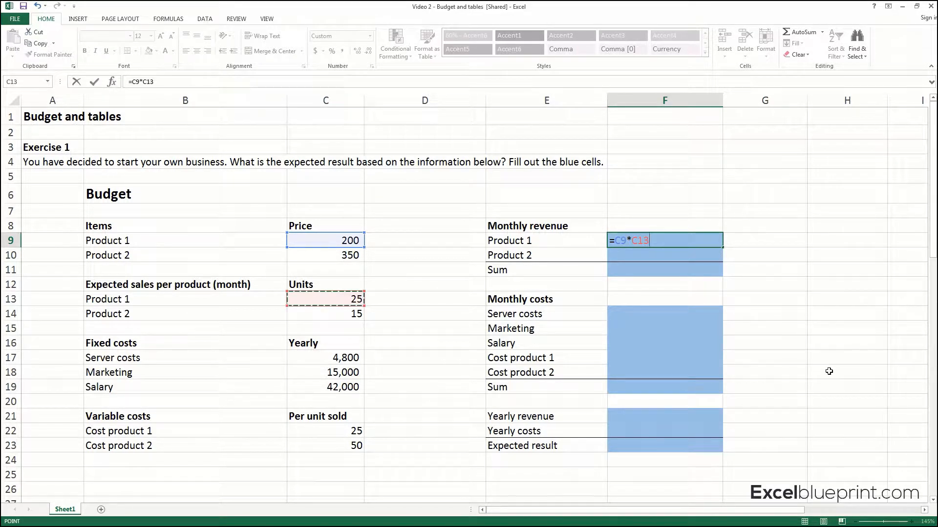
key("Return")
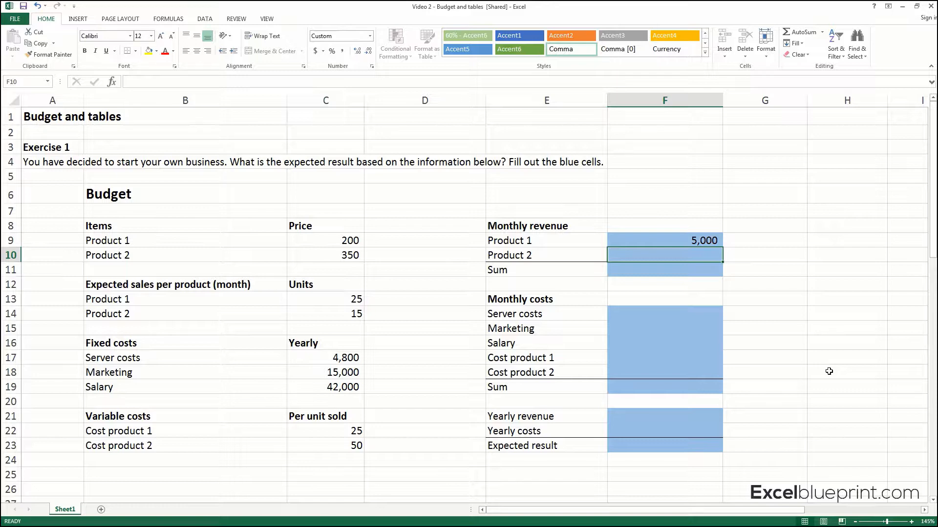
Step: Calculate Product 2's monthly revenue in F10 by multiplying its price by its units sold with =C10*C14
type("=")
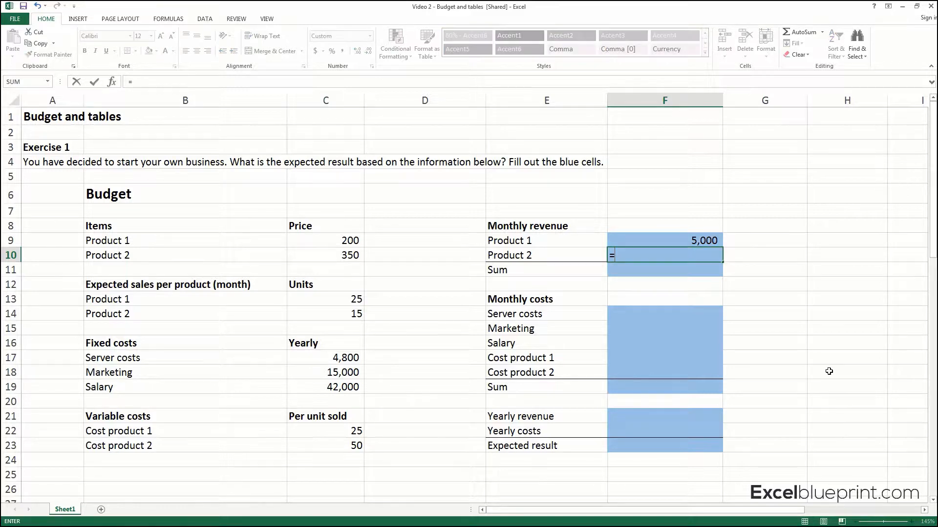
left_click(353, 256)
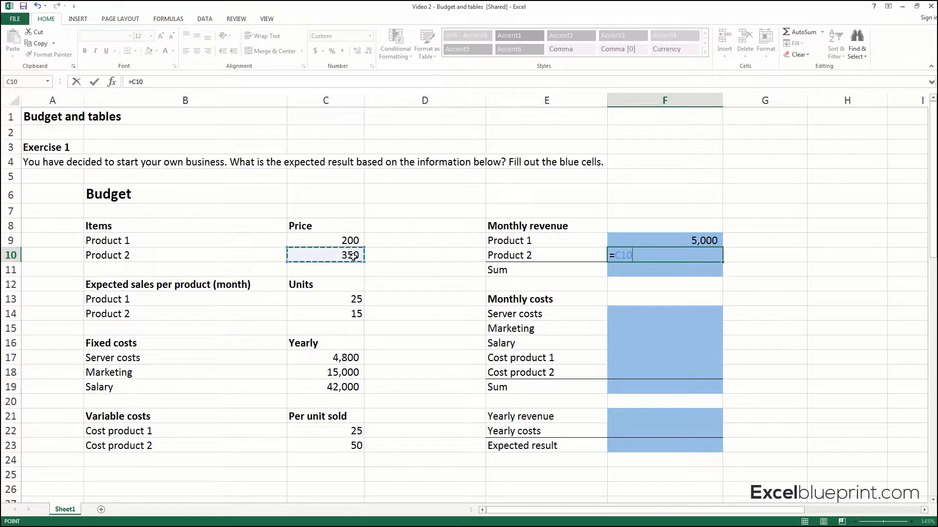
type("*")
left_click(351, 315)
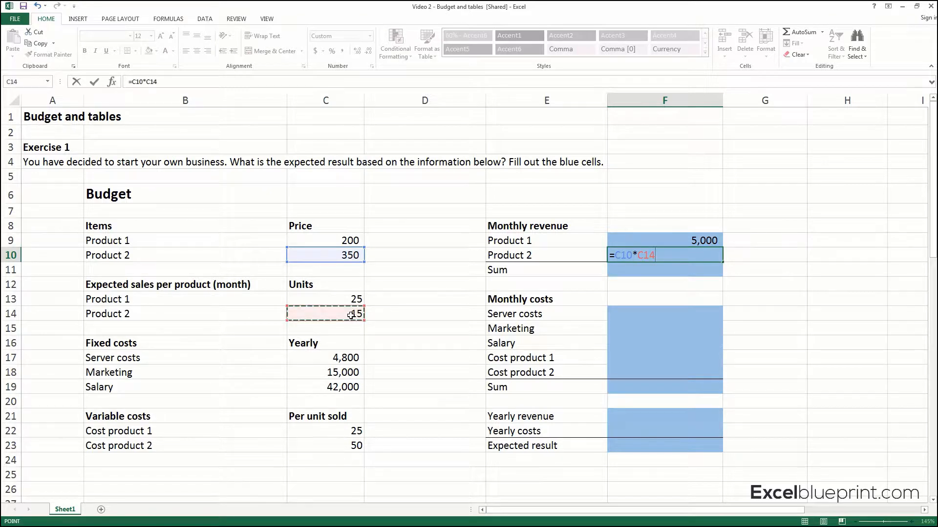
key("Return")
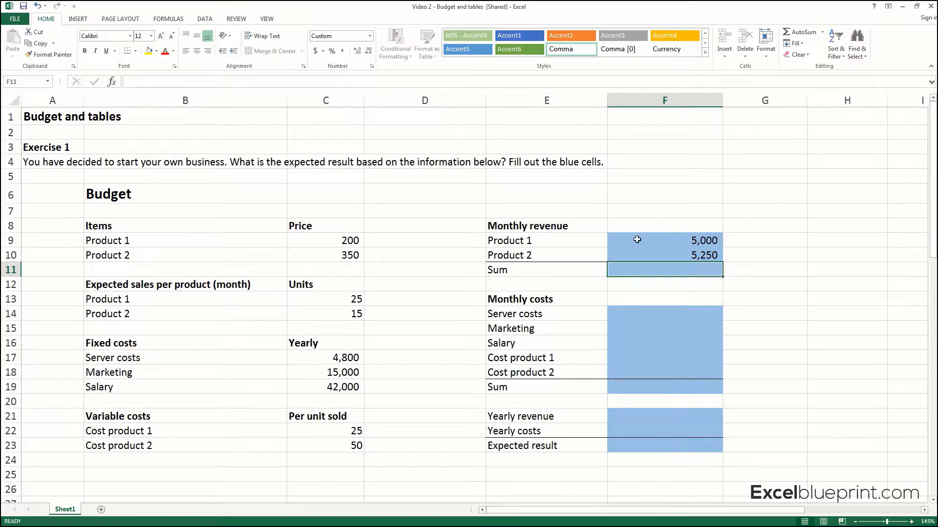
Step: Total the monthly revenue of both products in F11 using AutoSum with =SUM(F9:F10)
left_click_drag(714, 239, 711, 254)
left_click(583, 266)
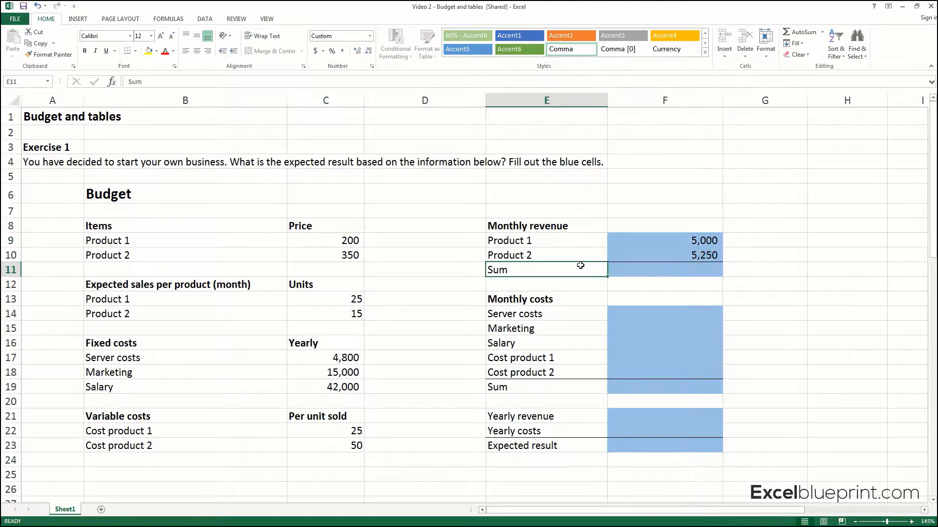
left_click(674, 271)
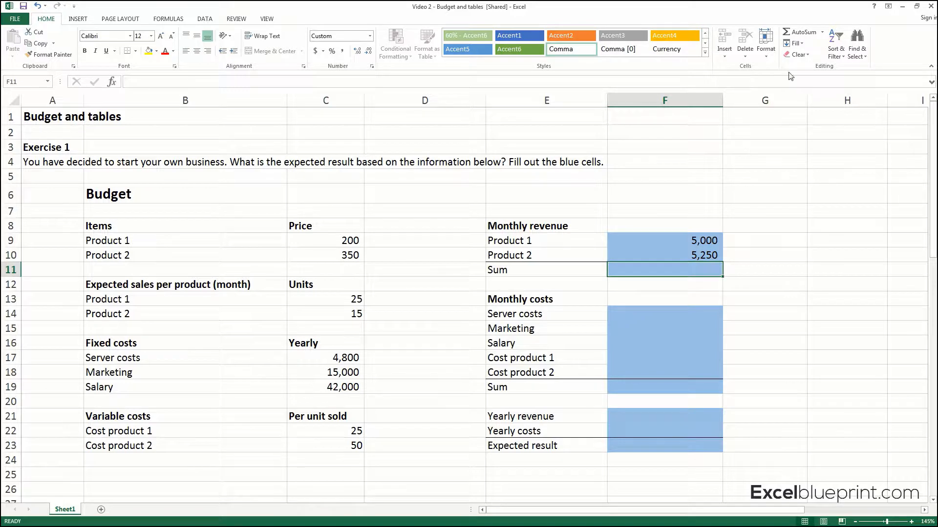
left_click(821, 32)
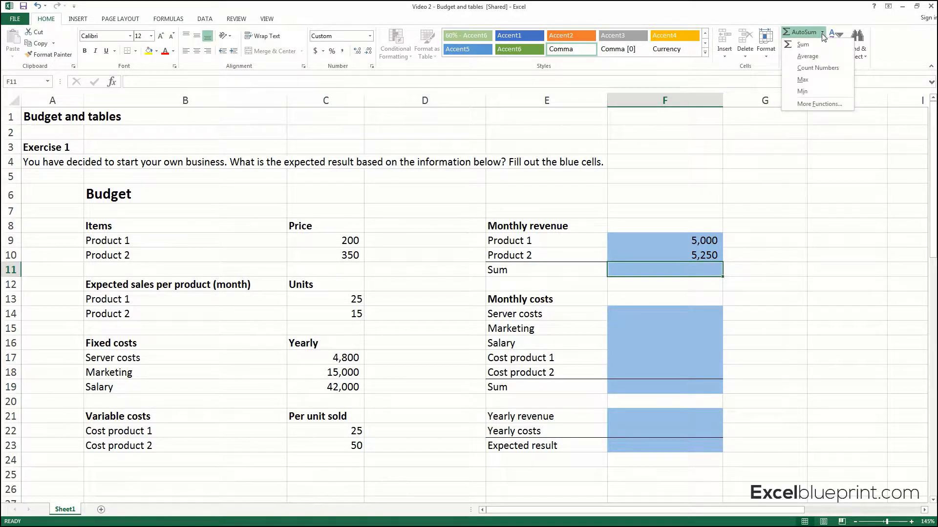
left_click(814, 45)
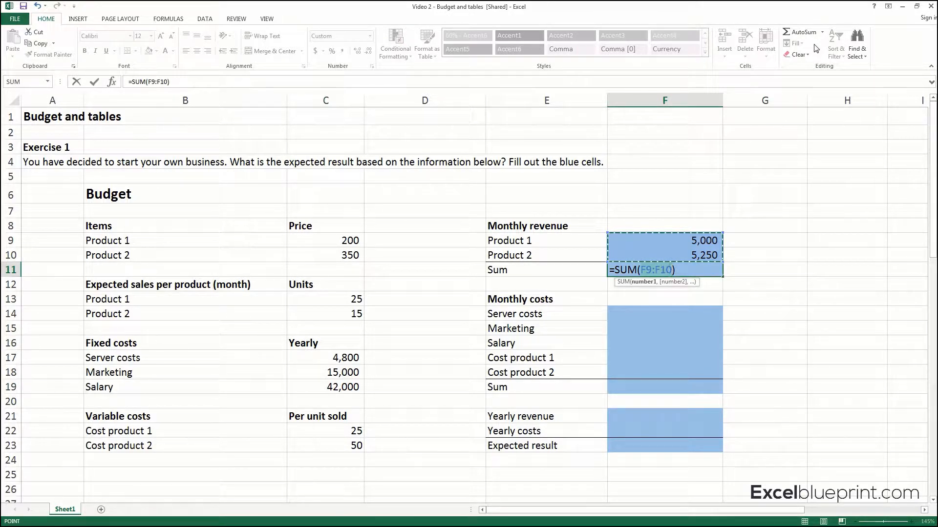
key("Return")
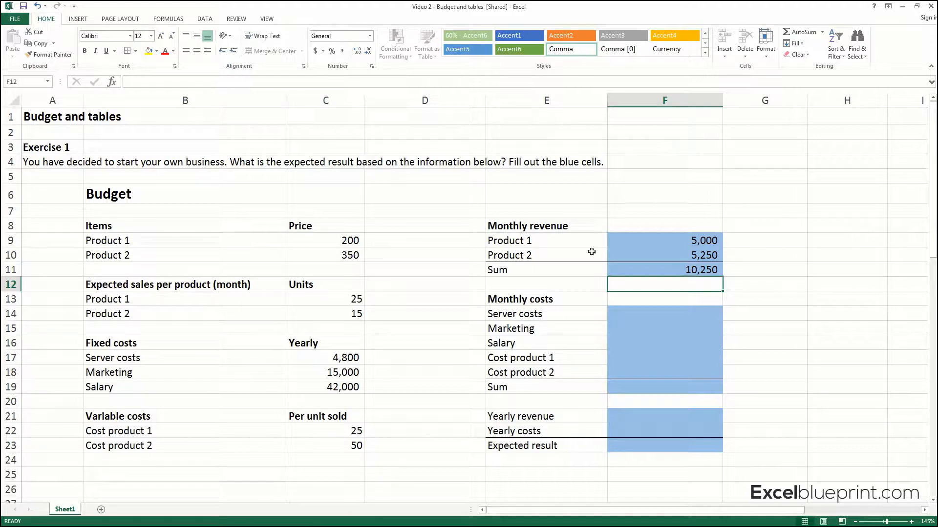
Step: Examine the server costs, marketing and salary rows under Monthly costs against the yearly amounts under Fixed costs
left_click(534, 315)
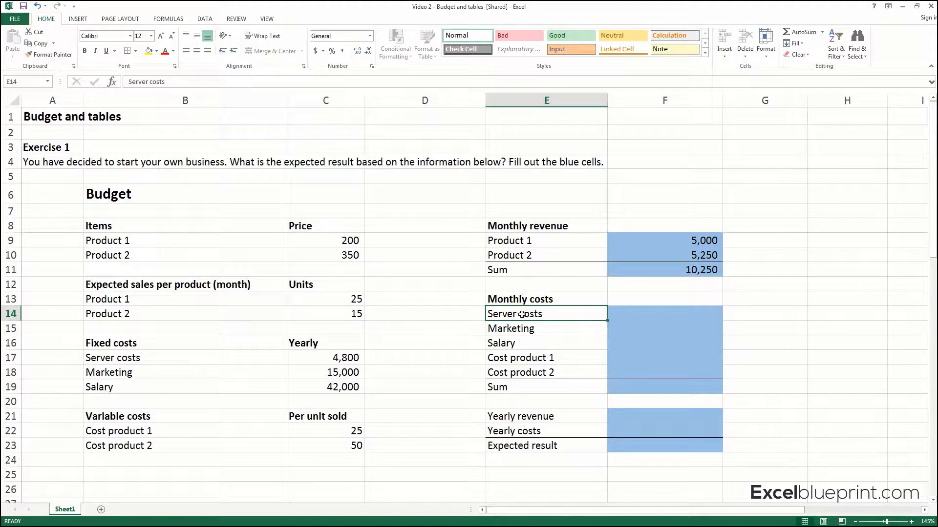
left_click_drag(520, 315, 518, 345)
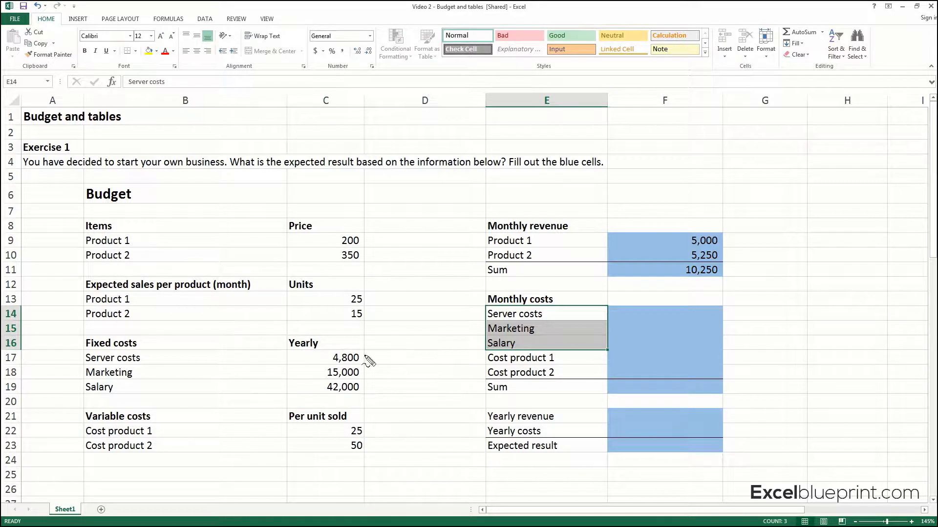
mouse_move(282, 344)
left_mouse_down()
mouse_move(299, 336)
mouse_move(347, 343)
mouse_move(362, 381)
mouse_move(333, 391)
mouse_move(283, 364)
mouse_move(284, 343)
left_mouse_up()
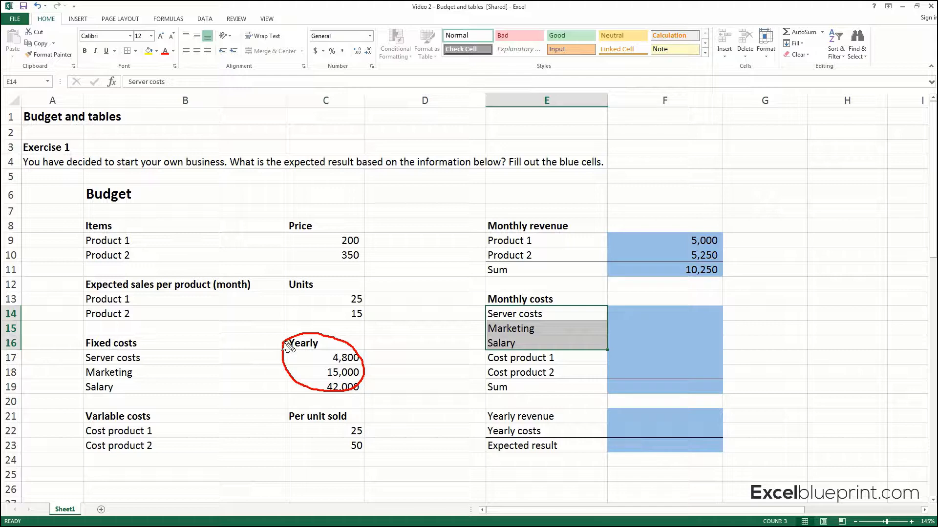
left_click_drag(483, 303, 527, 306)
left_click_drag(368, 355, 382, 365)
key("Escape")
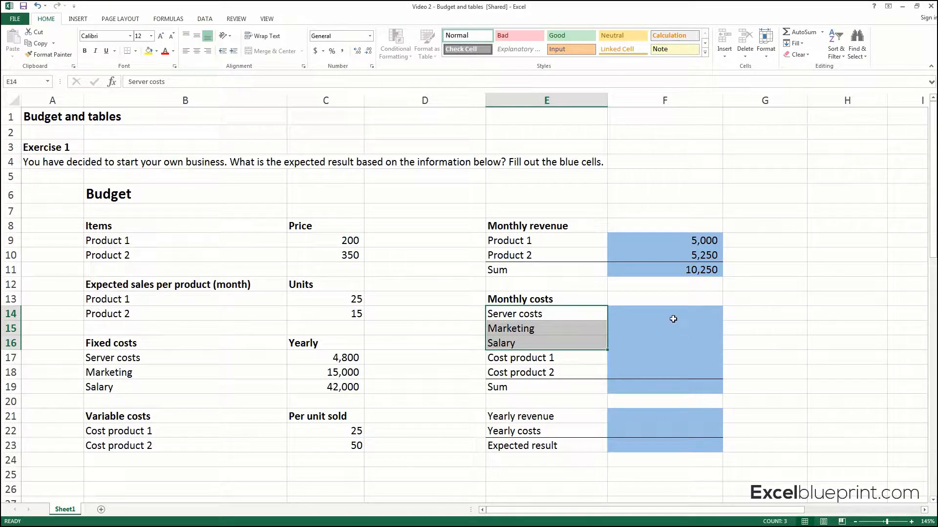
Step: Calculate the monthly server costs in F14 by dividing the yearly amount by 12 with =C17/12
left_click(673, 319)
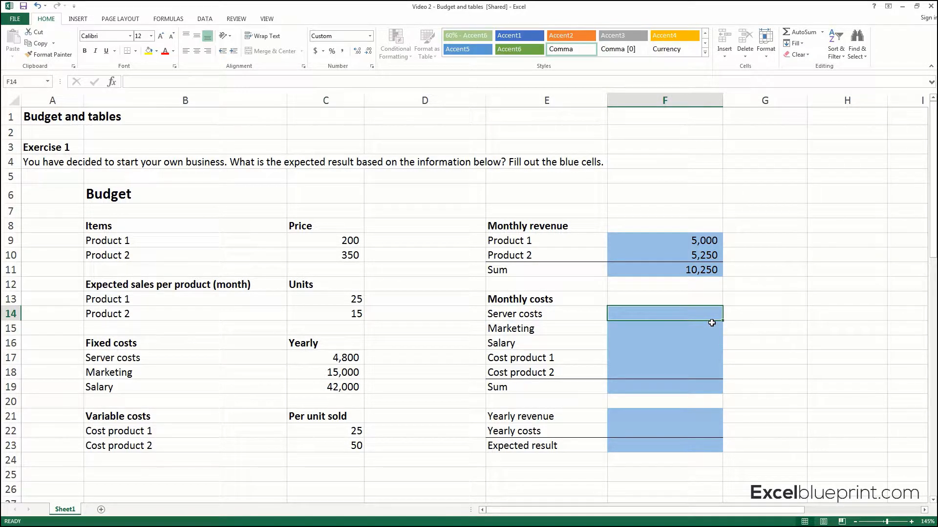
type("=")
left_click(352, 358)
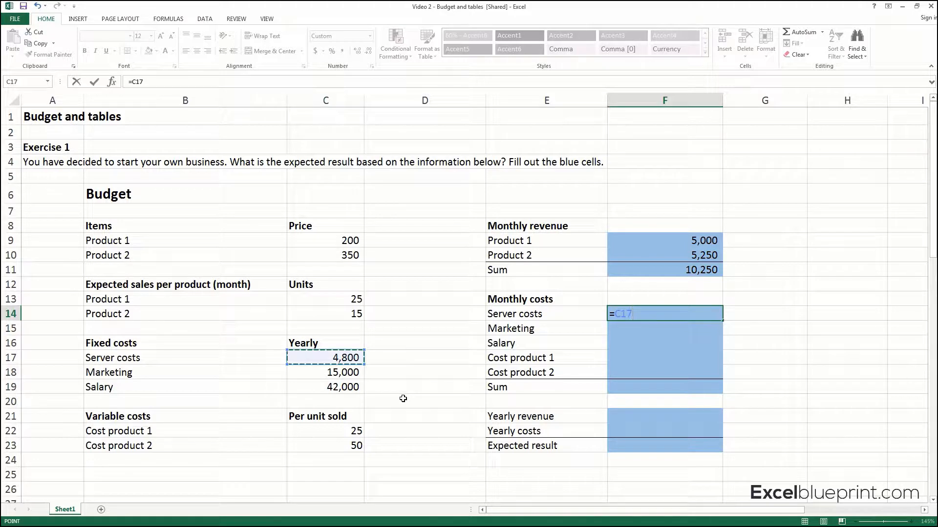
type("/12")
key("Return")
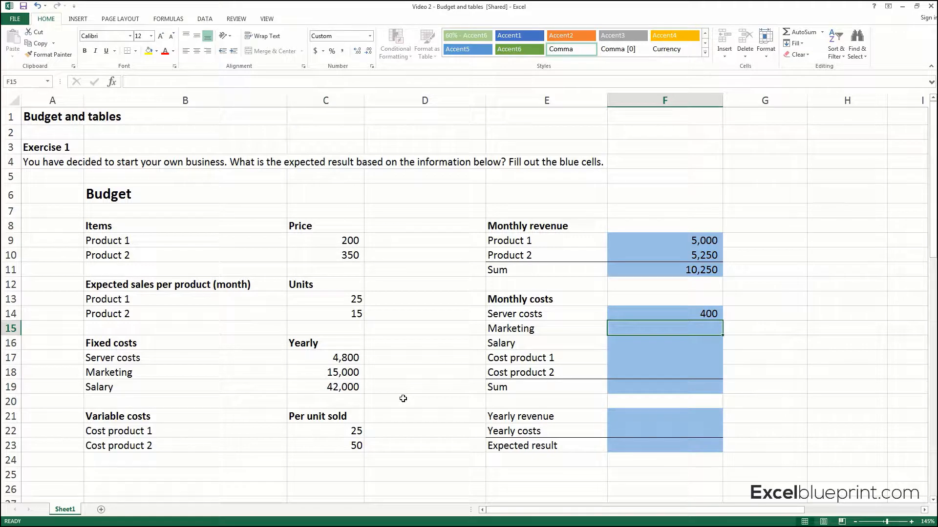
Step: Calculate the monthly marketing cost in F15 by dividing the yearly amount by 12 with =C18/12
type("=")
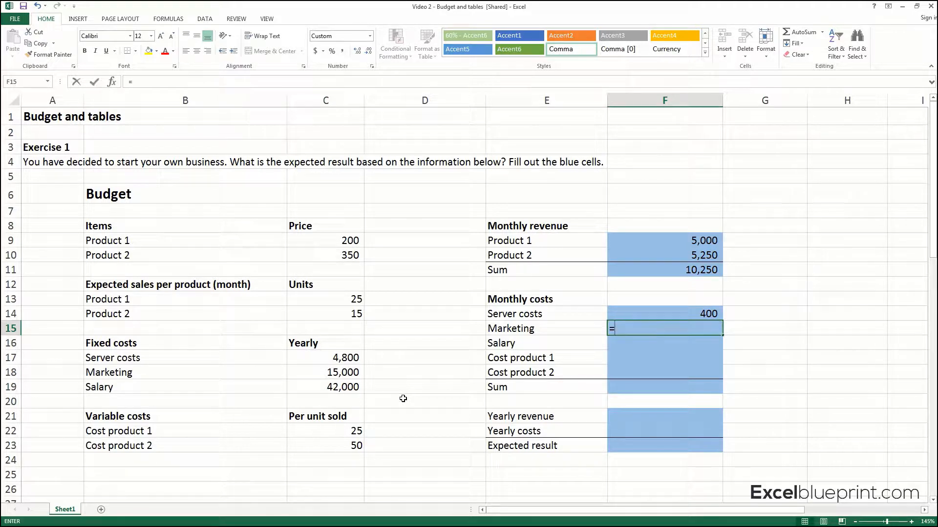
left_click(337, 375)
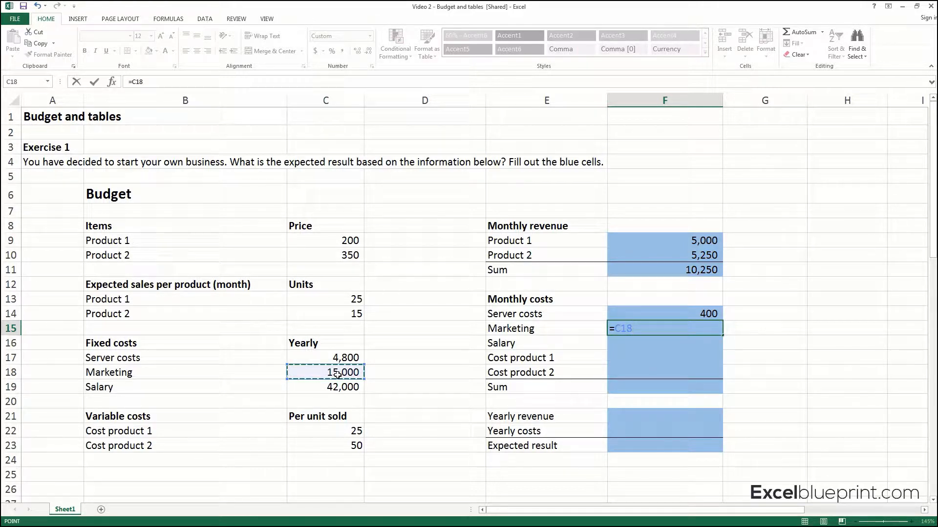
type("/12")
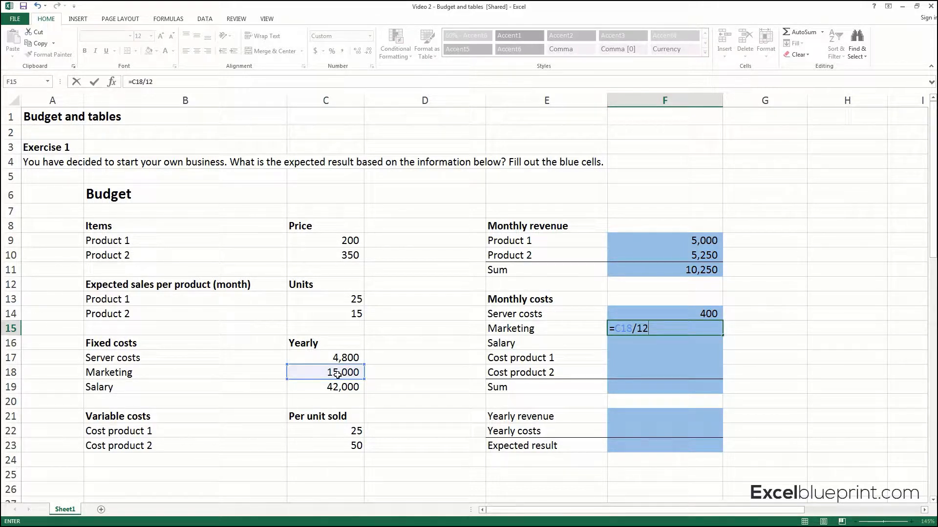
key("Return")
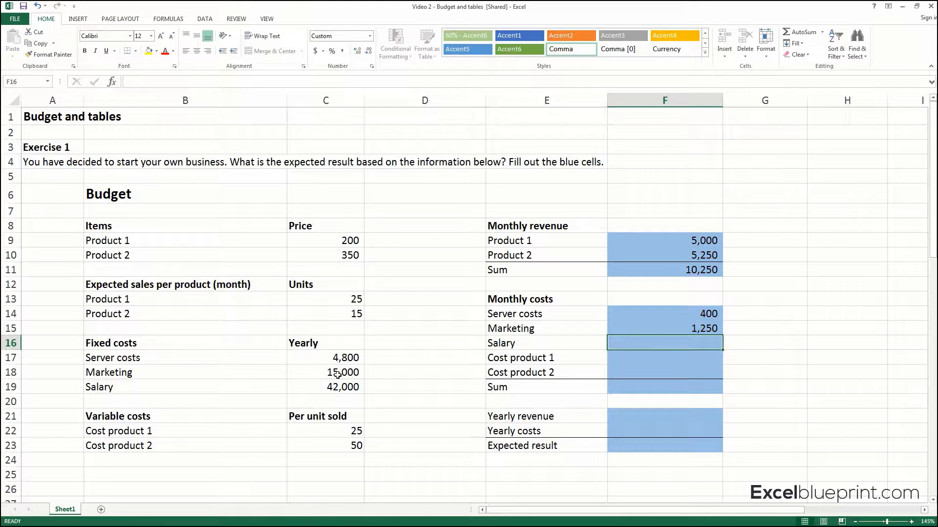
Step: Fill the marketing formula from F15 down into the Salary row's cell F16
left_click(708, 332)
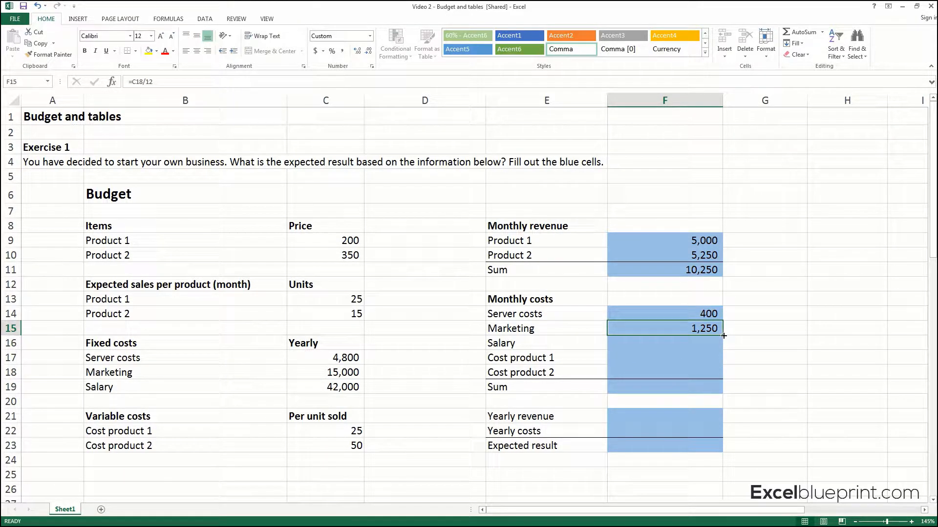
left_click_drag(724, 336, 723, 350)
Step: Enter the monthly salary formula in F16, dividing the yearly amount by 12 with =C19/12
left_click(711, 344)
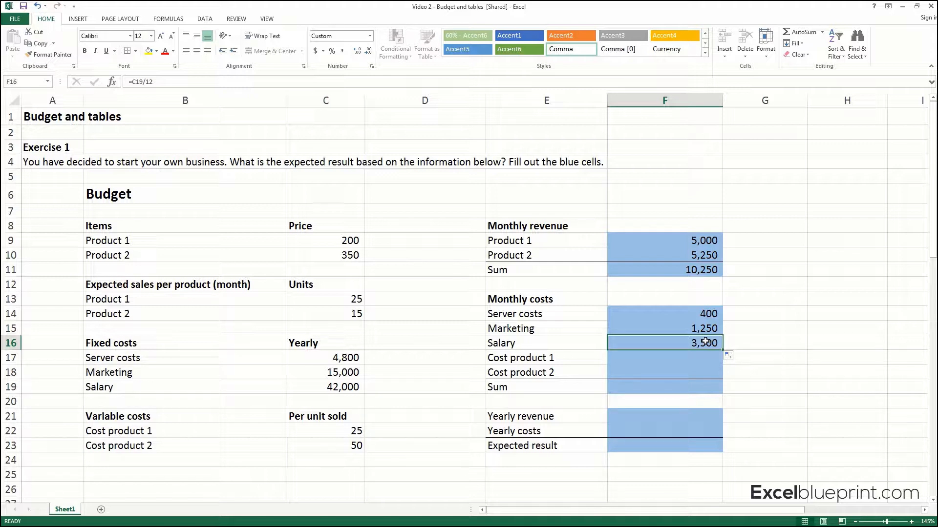
type("=")
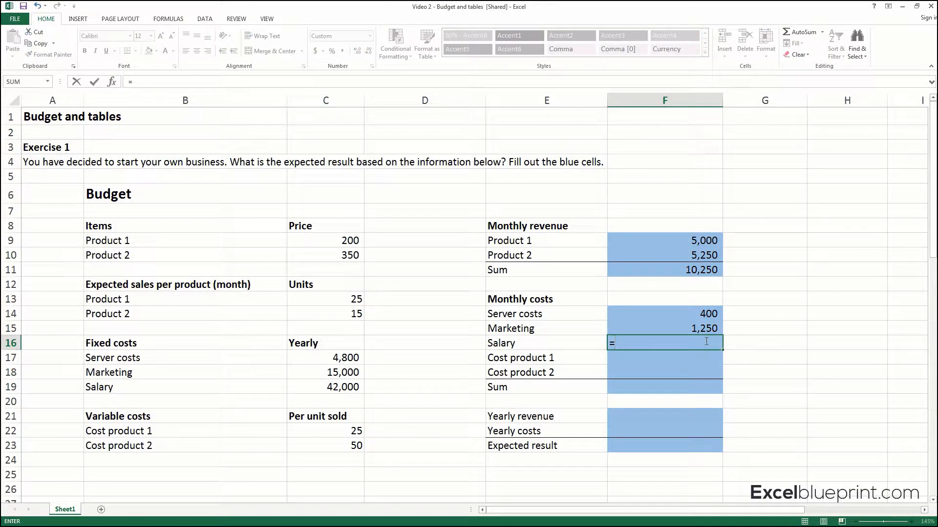
left_click(344, 387)
type("/")
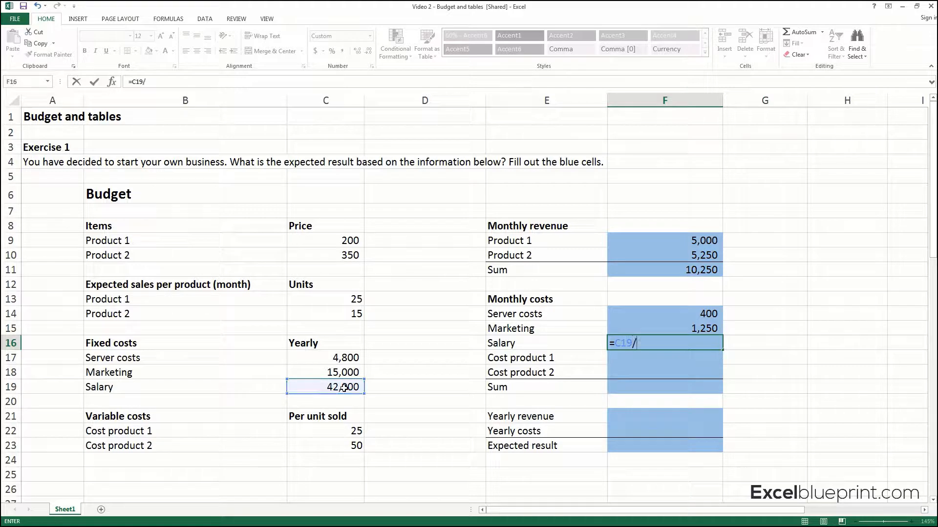
type("12")
key("Return")
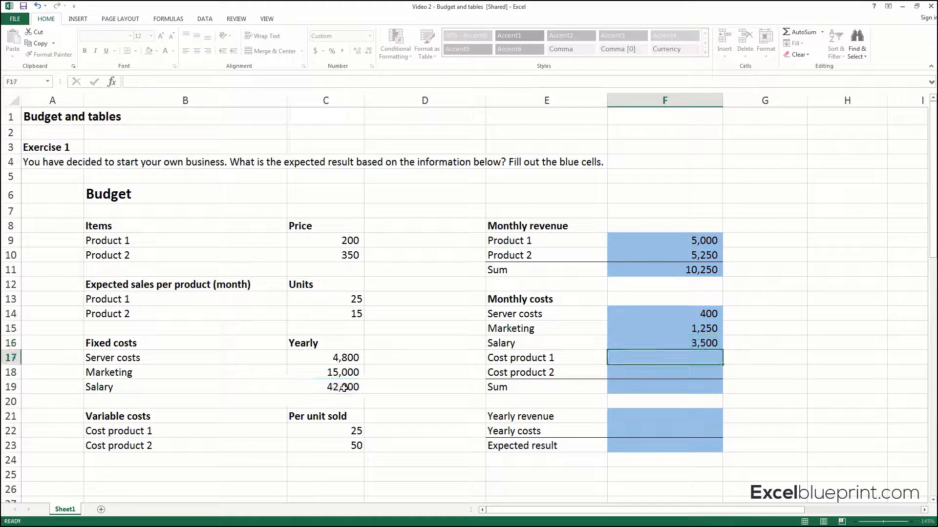
Step: Fill the server costs formula from F14 down through the Marketing and Salary cells to F16
left_click_drag(710, 312, 708, 347)
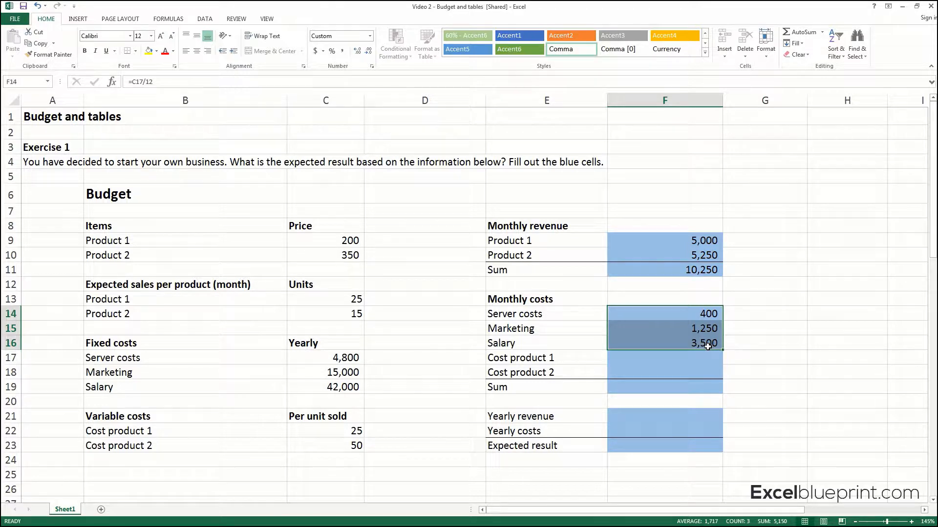
left_click(710, 318)
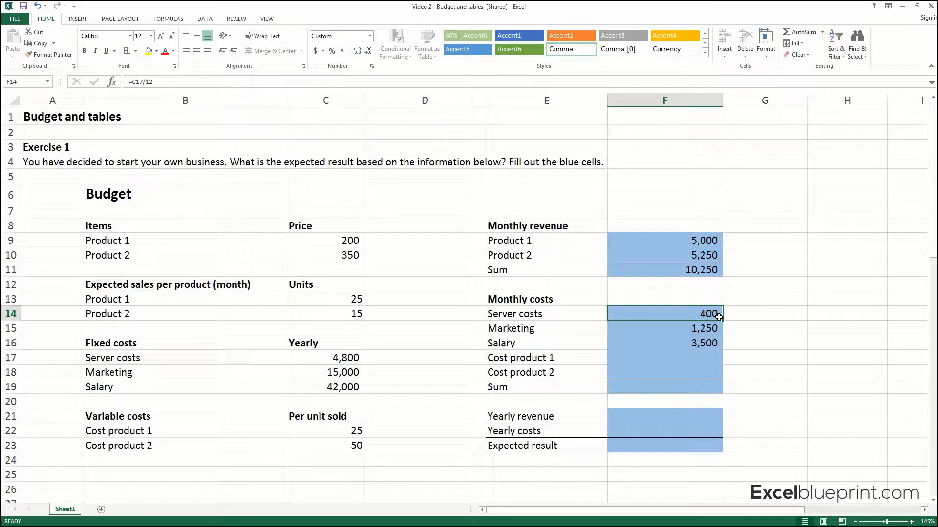
left_click_drag(718, 317, 716, 348)
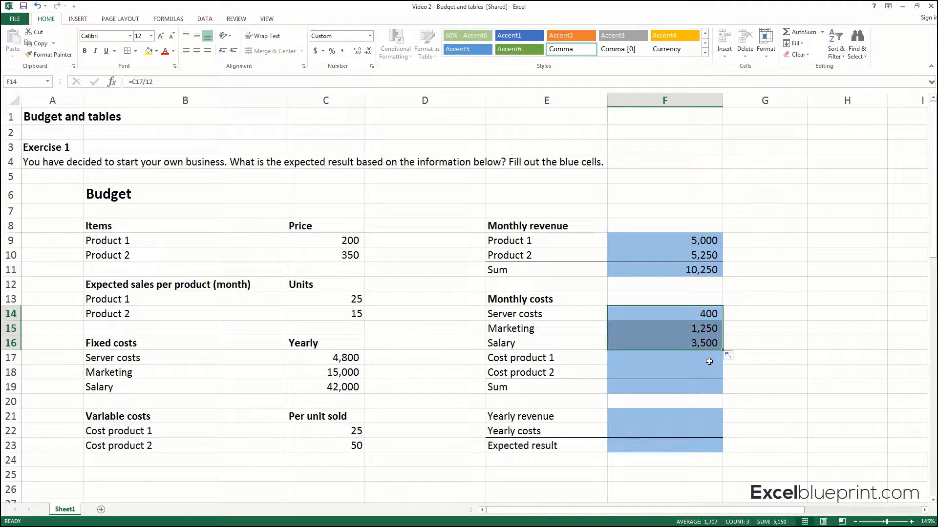
Step: Compare the order of the fixed cost rows with the Monthly costs rows, and check product 1's units sold and cost per unit
left_click(156, 358)
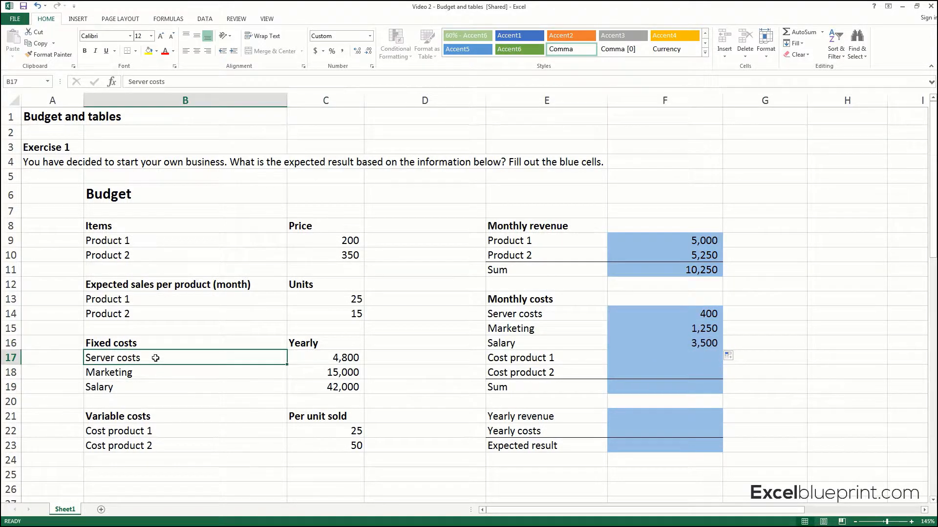
left_click_drag(156, 357, 151, 385)
left_click_drag(512, 318, 514, 343)
left_click(647, 343)
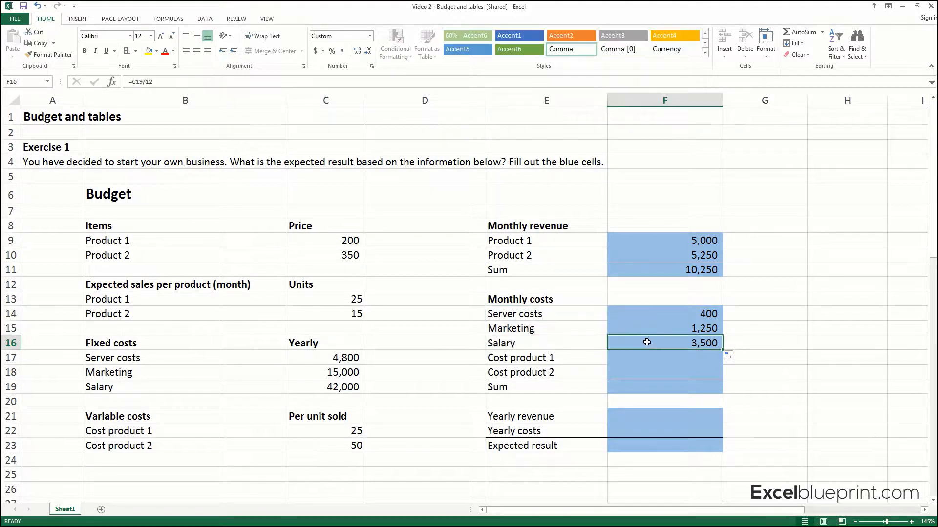
left_click(537, 360)
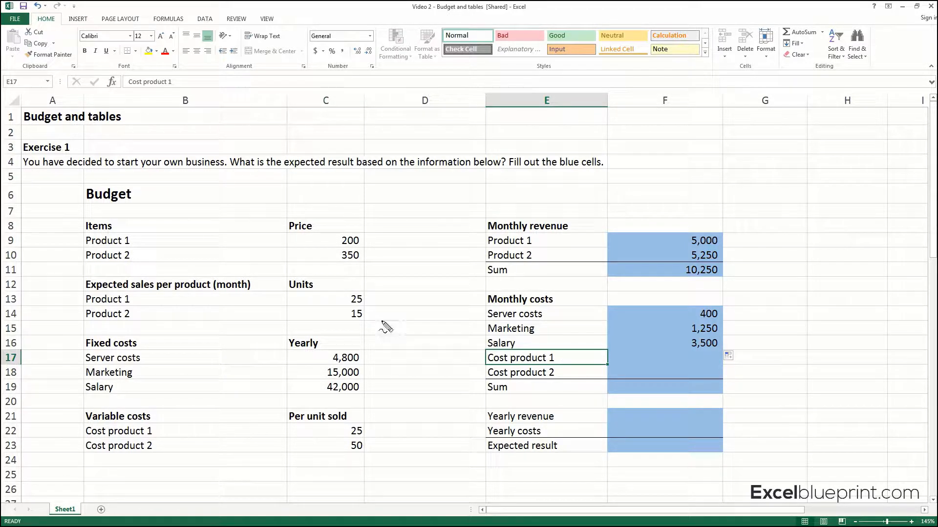
mouse_move(335, 429)
left_mouse_down()
mouse_move(360, 429)
mouse_move(367, 440)
mouse_move(351, 445)
mouse_move(341, 436)
left_mouse_up()
mouse_move(343, 295)
left_mouse_down()
mouse_move(365, 294)
mouse_move(367, 304)
mouse_move(344, 308)
mouse_move(348, 293)
mouse_move(406, 332)
mouse_move(410, 385)
mouse_move(393, 421)
mouse_move(372, 431)
left_mouse_up()
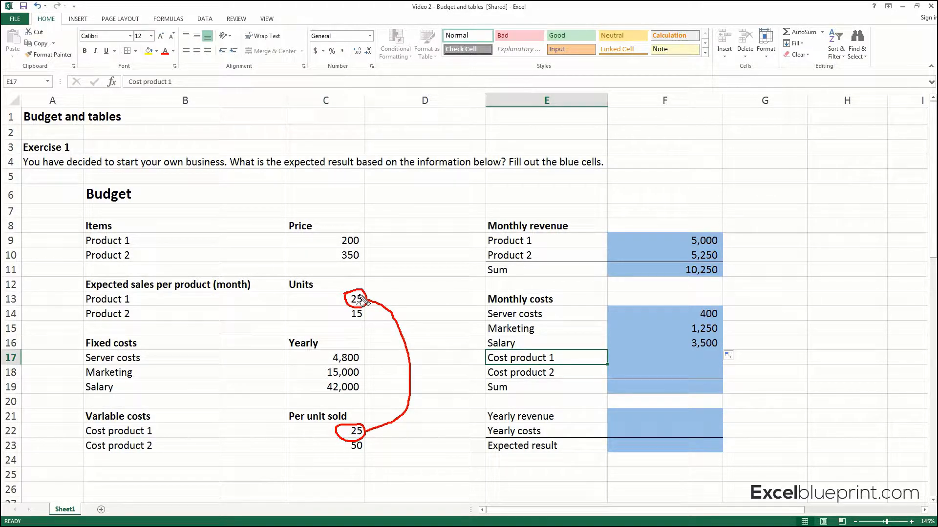
key("Escape")
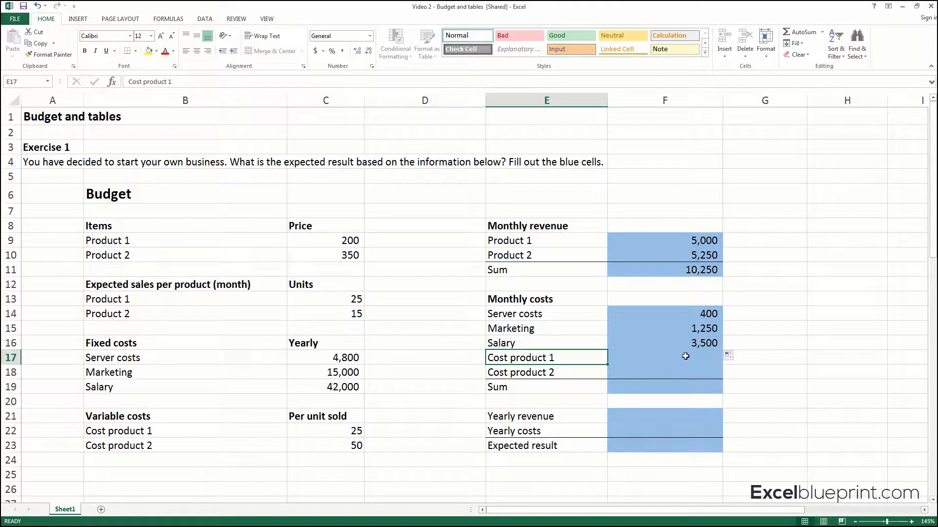
Step: Calculate product 1's monthly cost in F17 by multiplying its units sold by its cost per unit with =C13*C22
left_click(684, 355)
type("=")
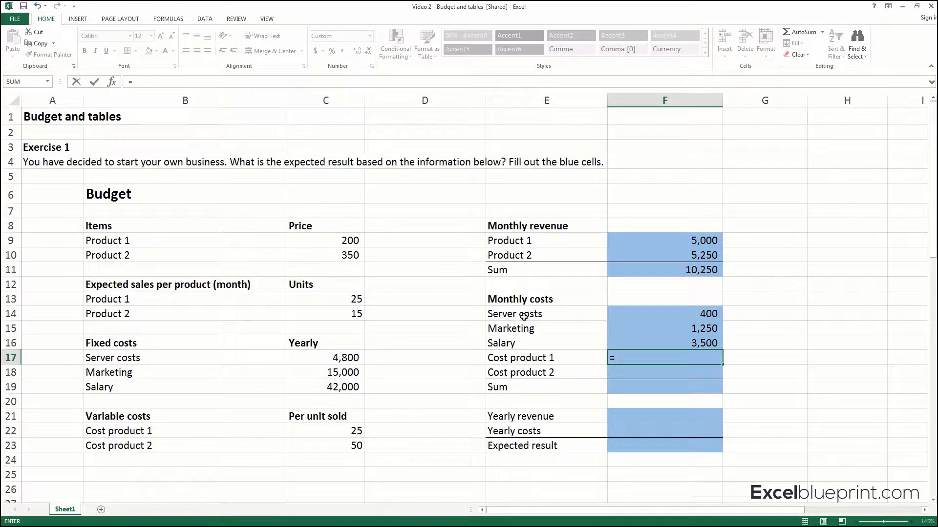
left_click(344, 299)
type("*")
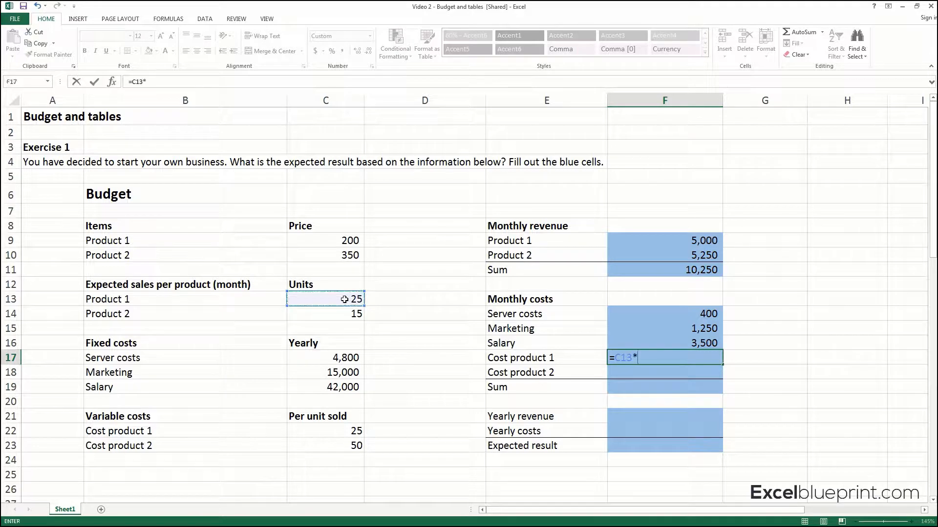
left_click(345, 430)
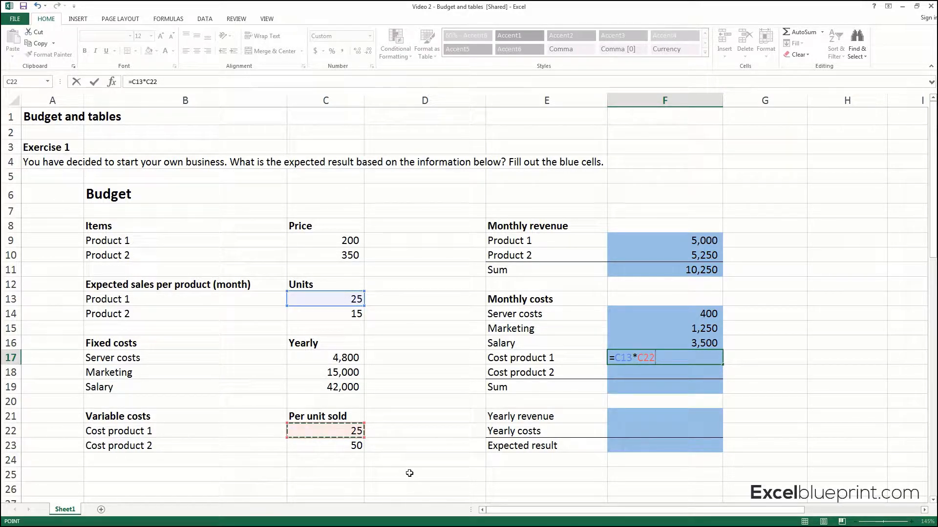
key("Return")
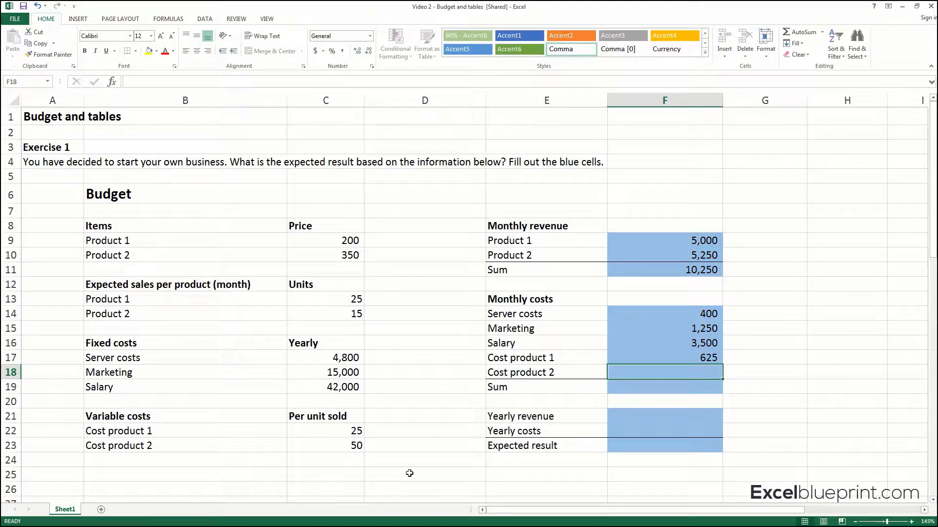
Step: Calculate product 2's monthly cost in F18 by multiplying its units sold by its cost per unit with =C14*C23
type("=")
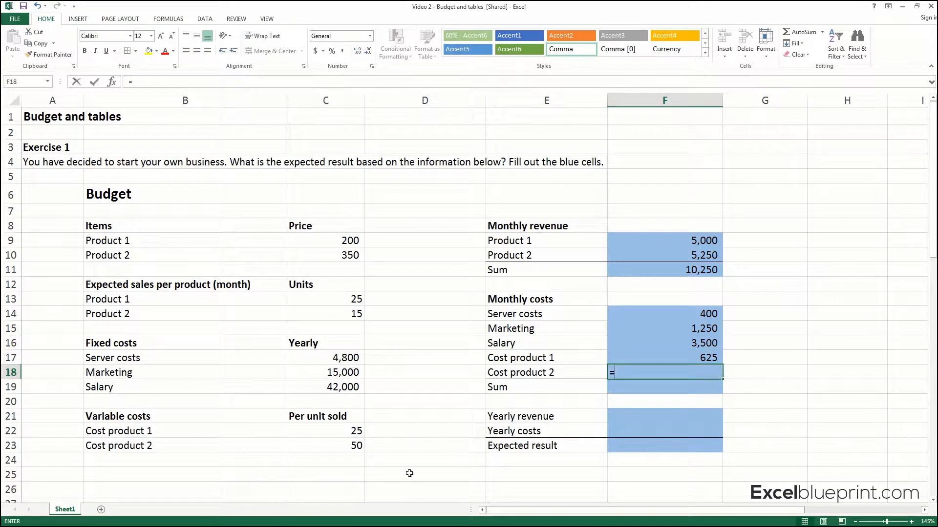
left_click(354, 314)
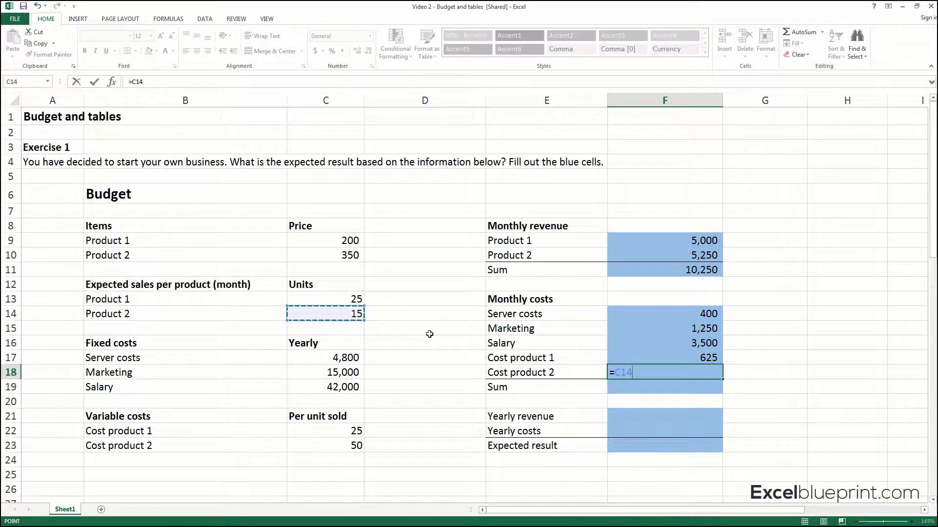
type("*")
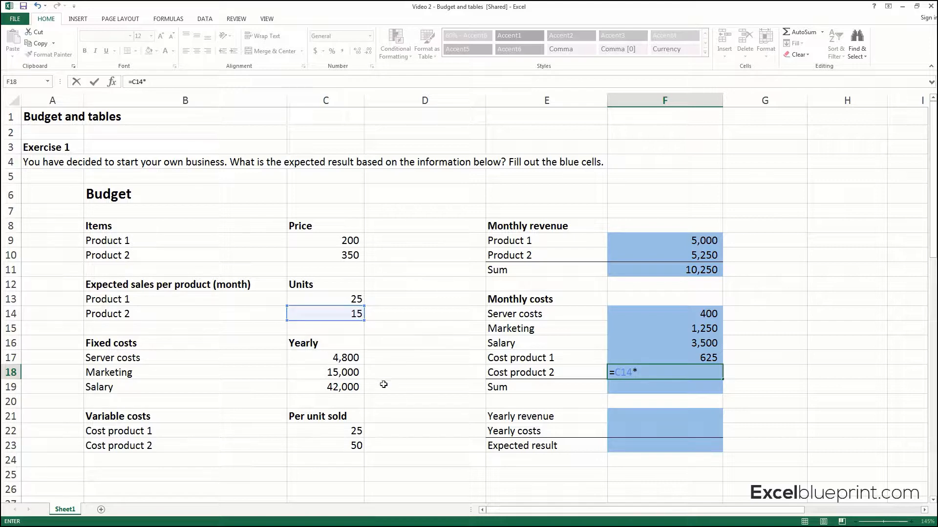
left_click(355, 444)
key("Return")
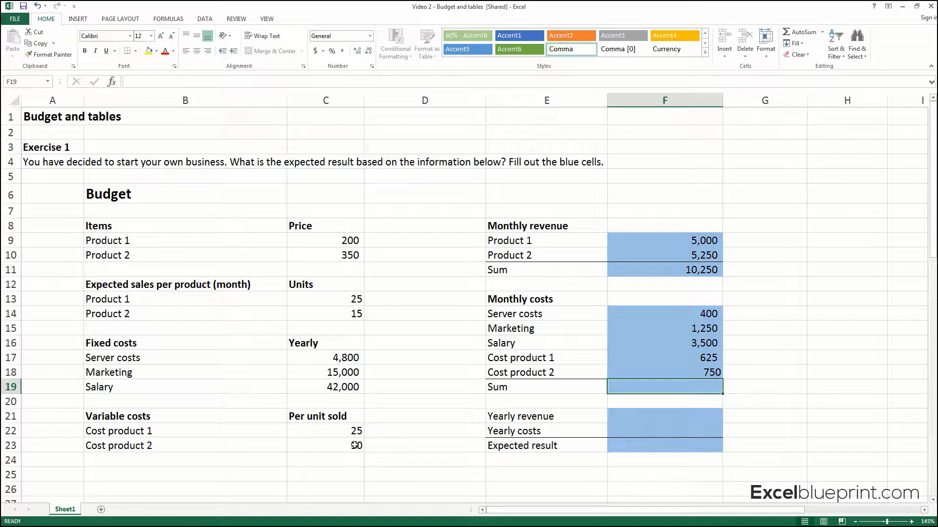
Step: Total all monthly costs in F19 using AutoSum with =SUM(F14:F18)
left_click(821, 32)
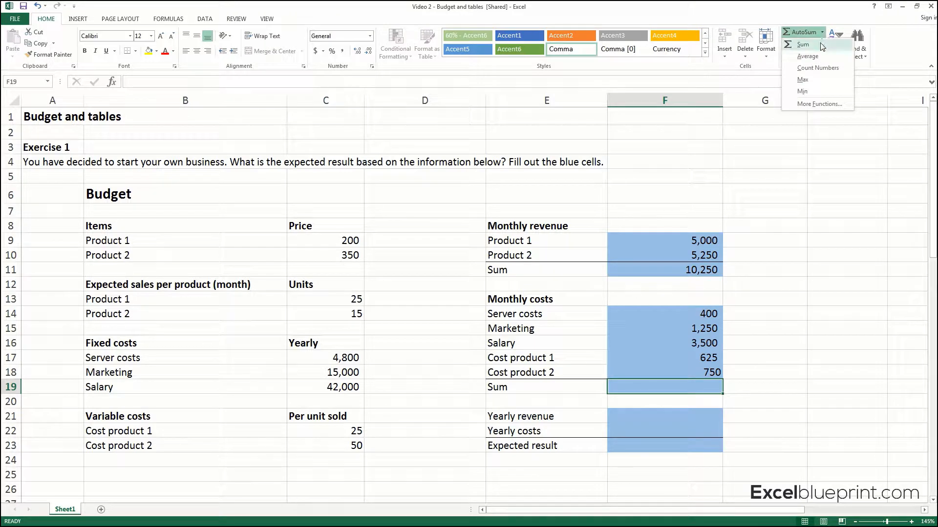
left_click(802, 44)
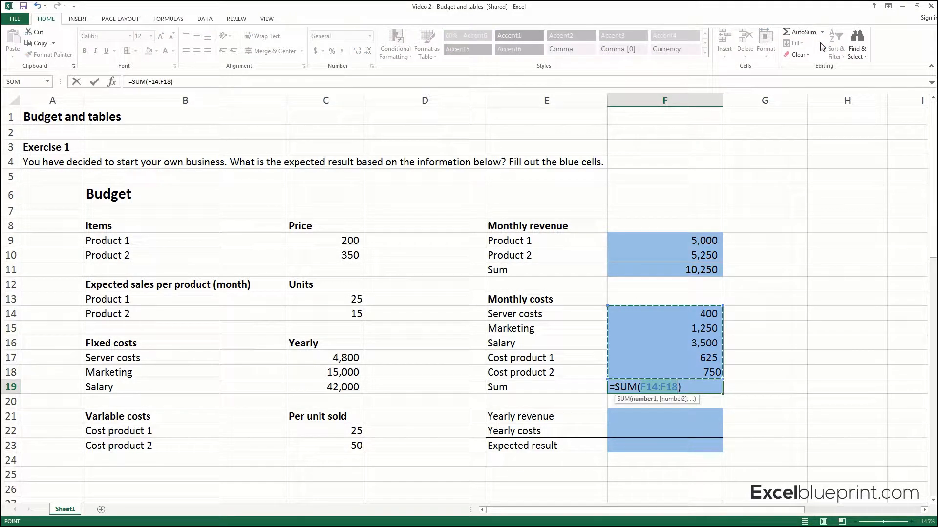
key("Return")
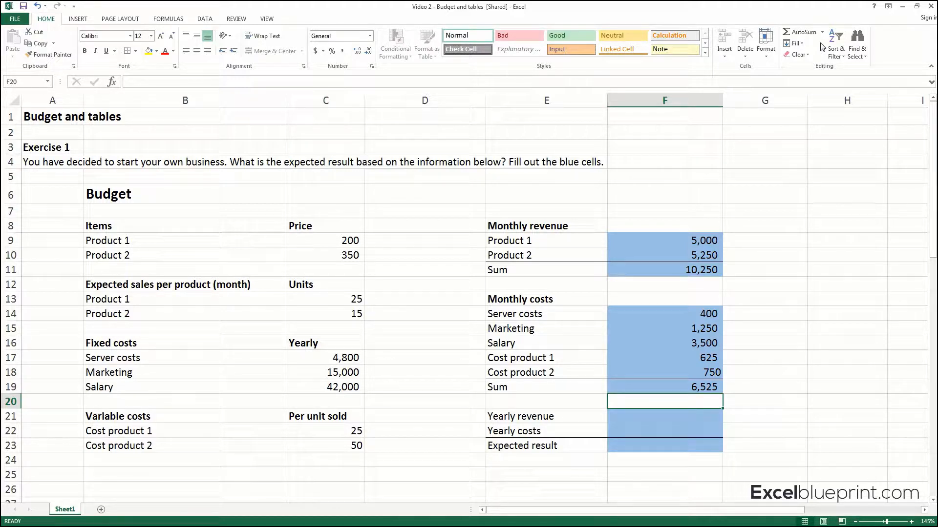
Step: Calculate the yearly revenue in F21 by multiplying the monthly revenue sum by 12 with =F11*12
left_click(696, 412)
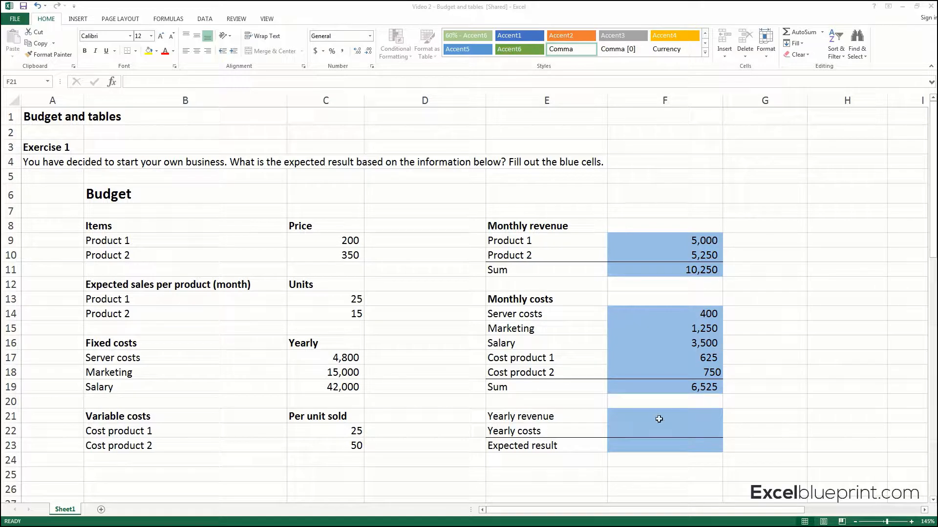
left_click(664, 416)
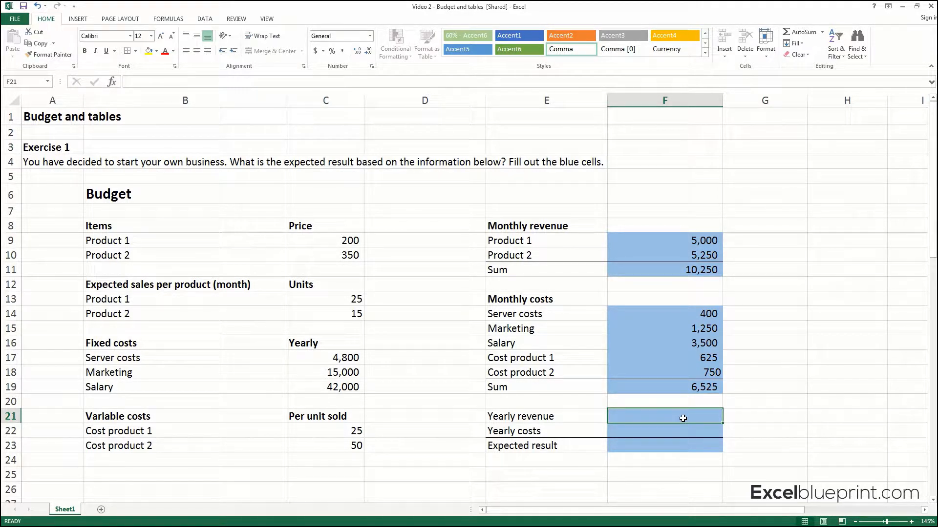
type("=")
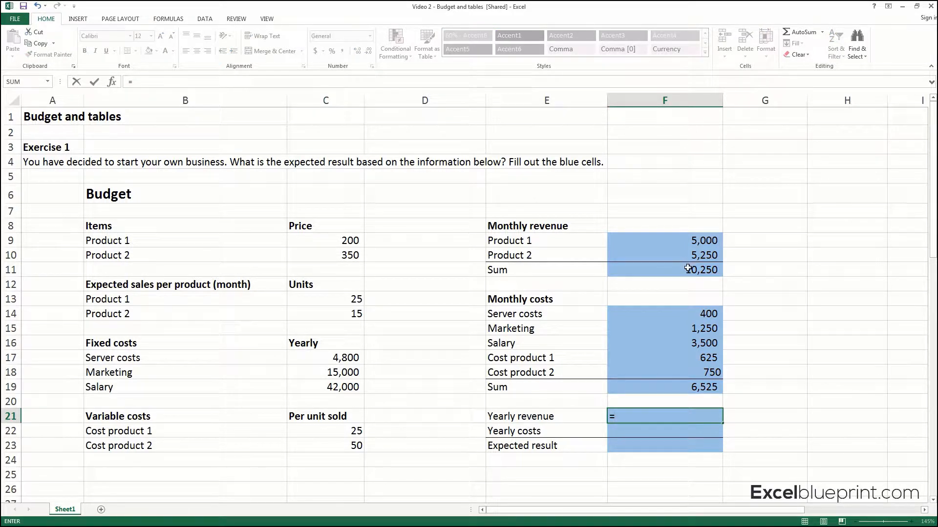
left_click(688, 269)
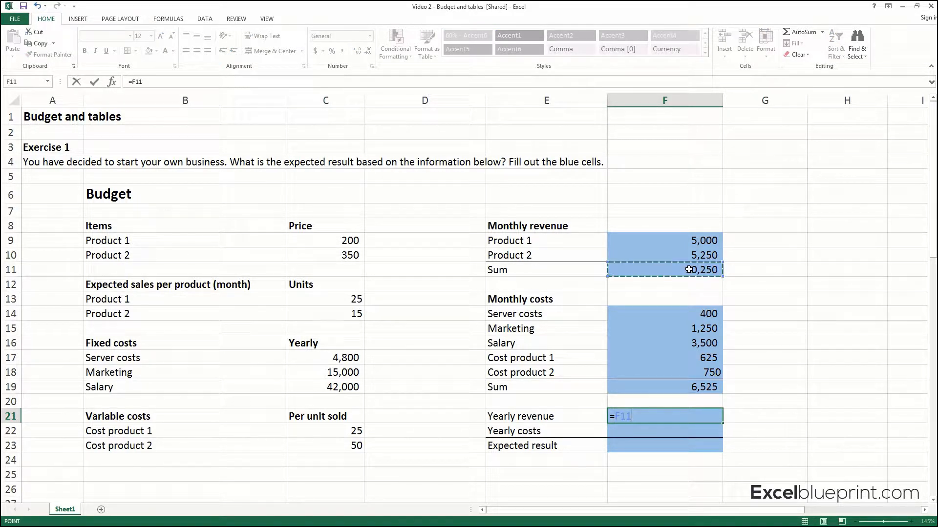
type("*12")
key("Return")
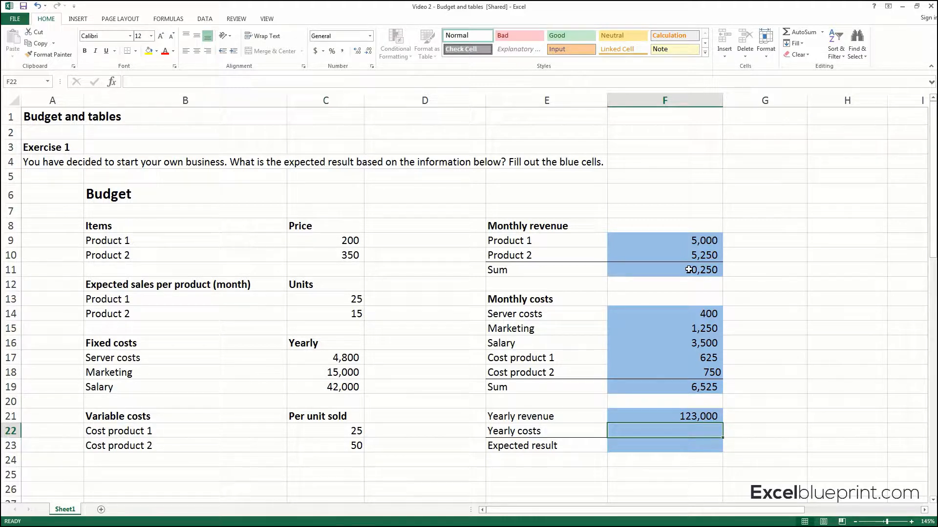
Step: Calculate the yearly costs in F22 by multiplying the monthly costs sum by 12 with =F19*12
key("ctrl+shift+d")
left_click_drag(507, 303, 539, 304)
mouse_move(688, 384)
left_mouse_down()
mouse_move(723, 393)
mouse_move(686, 385)
left_mouse_up()
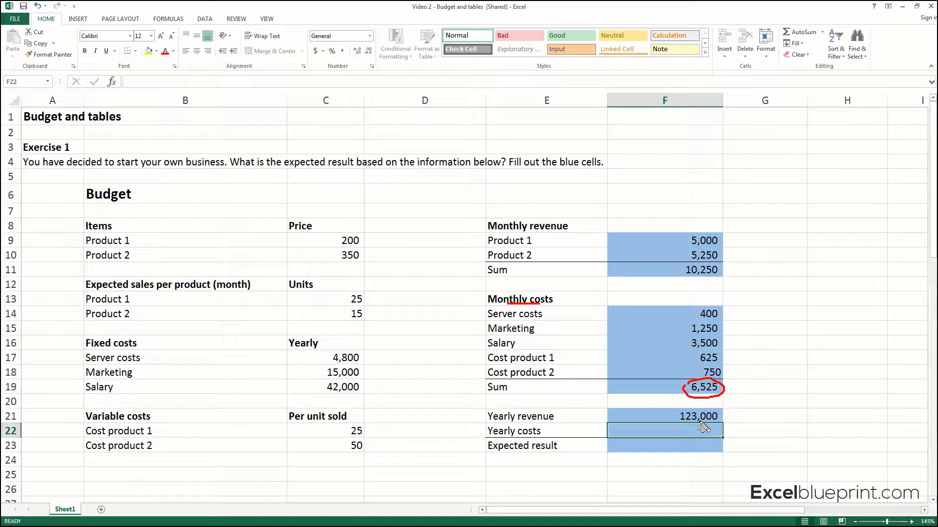
key("Escape")
type("=")
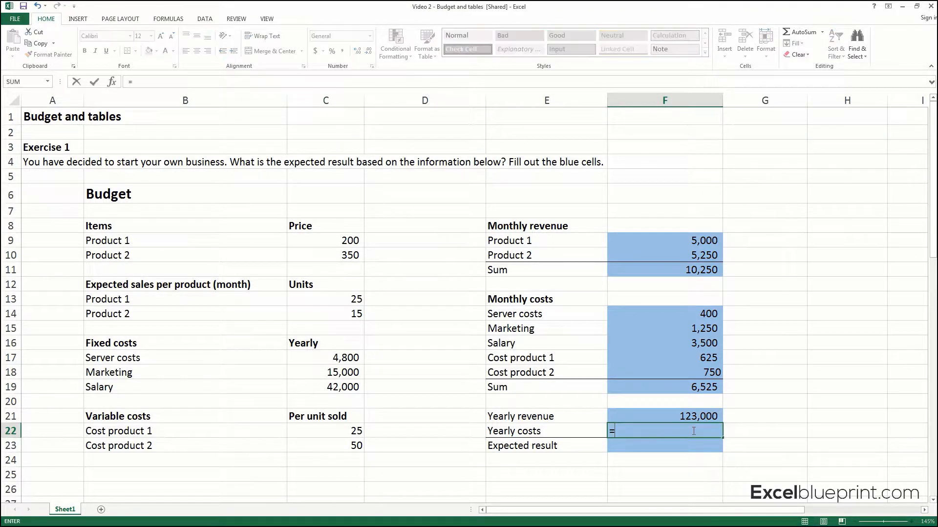
left_click(714, 390)
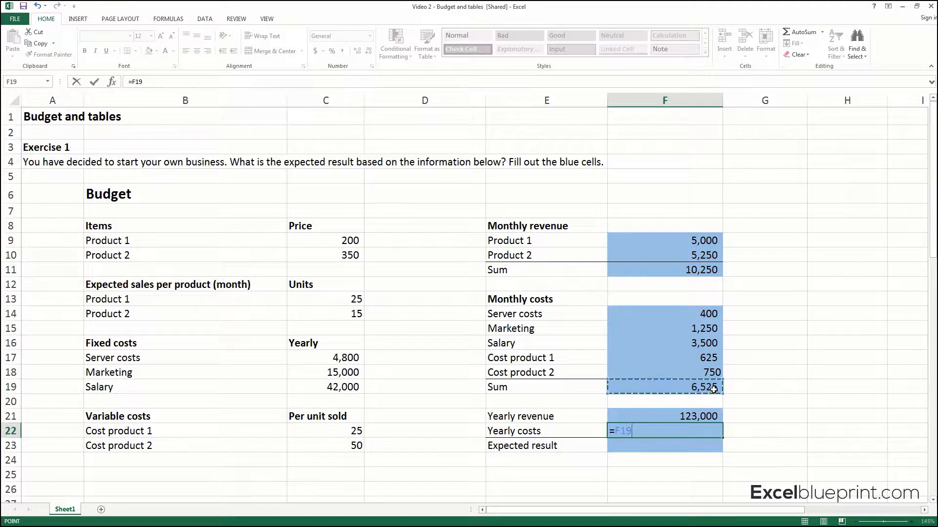
type("*12")
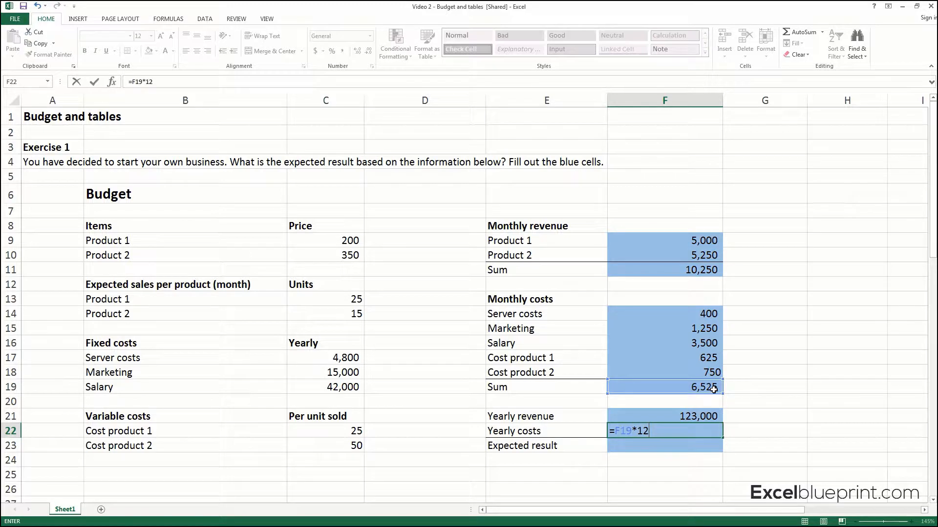
key("Return")
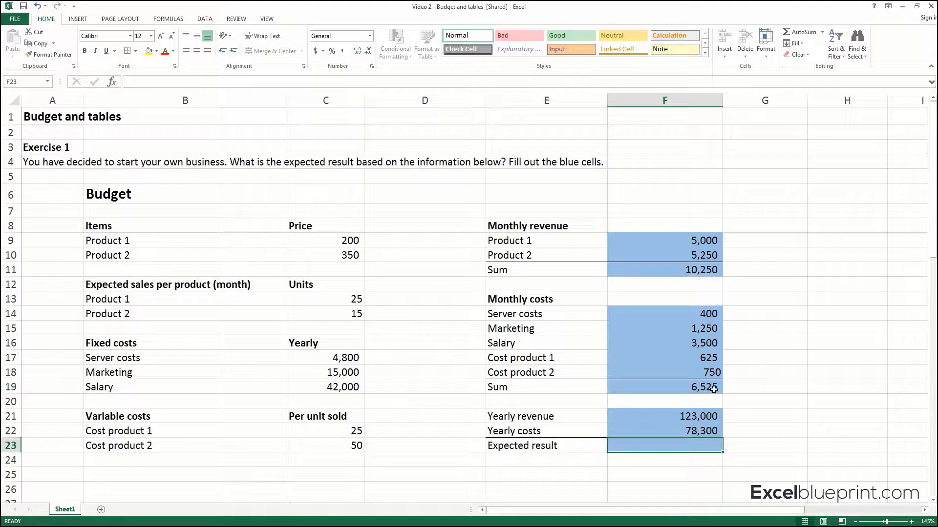
Step: Calculate the expected result in F23 by subtracting yearly costs from yearly revenue with =F21-F22
type("=")
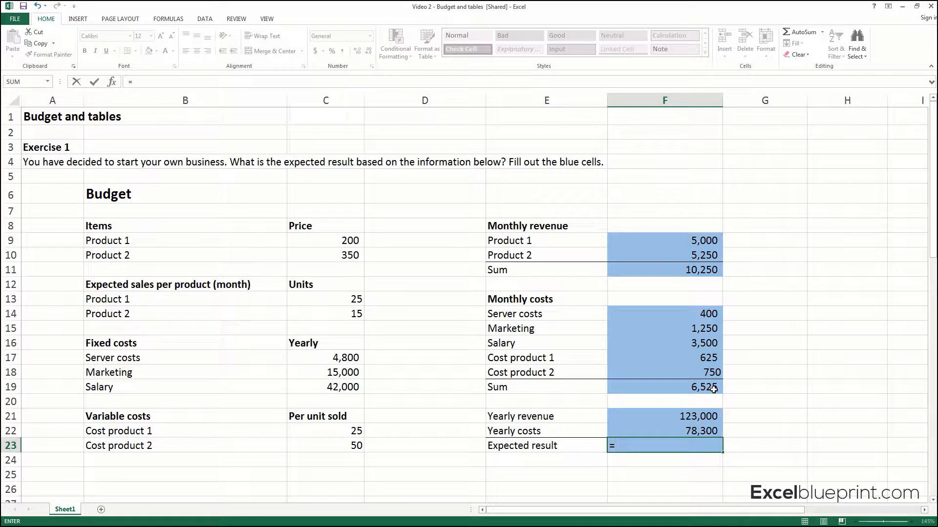
key("Up")
key("Up")
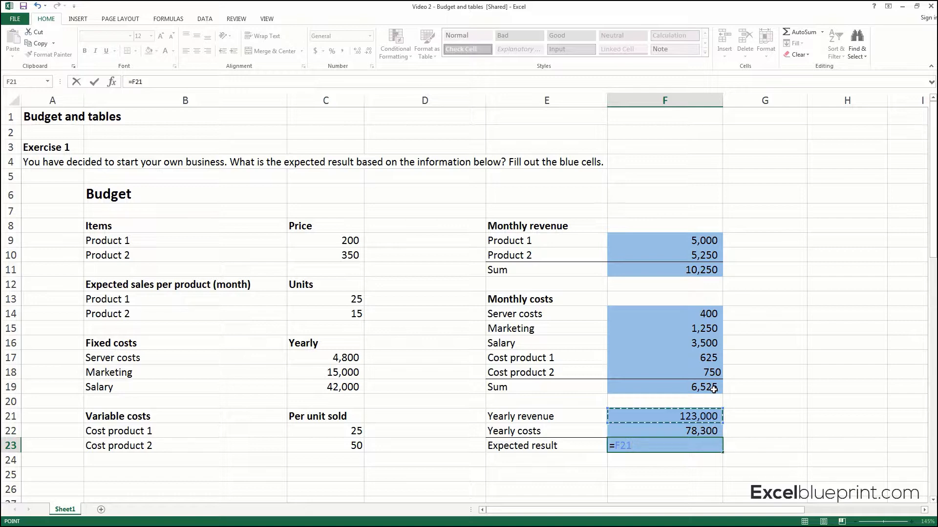
type("-")
key("Up")
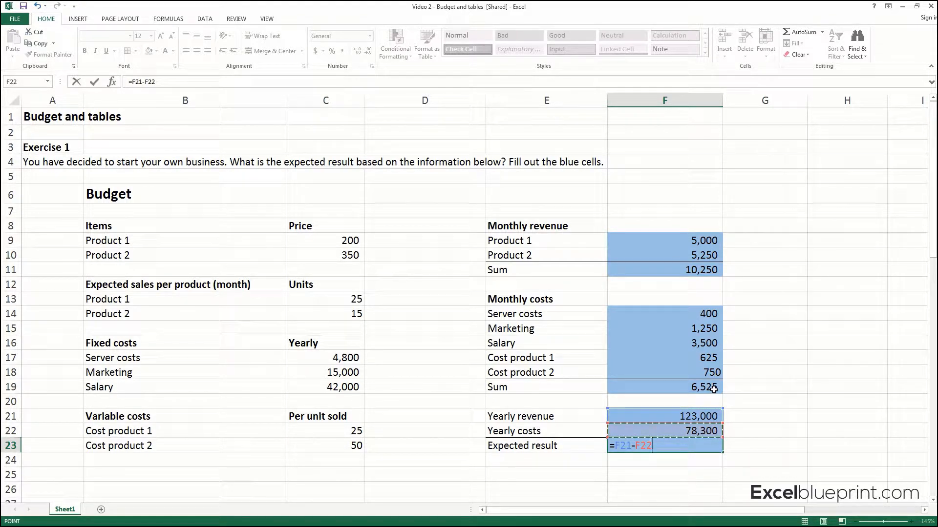
key("Return")
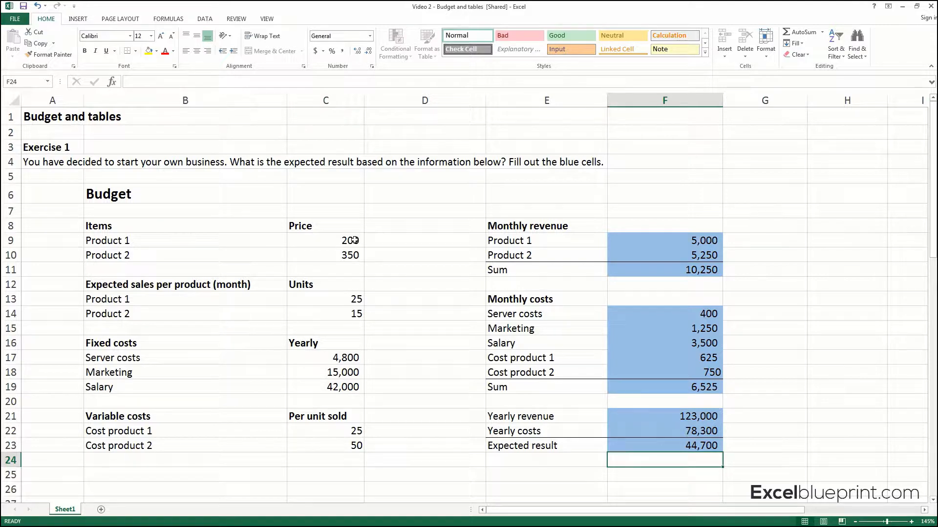
Step: Review the budget's input values in column C, especially the product prices, and the blue calculated cells in column F
mouse_move(319, 232)
left_mouse_down()
mouse_move(391, 279)
mouse_move(352, 449)
mouse_move(319, 234)
left_mouse_up()
mouse_move(672, 234)
left_mouse_down()
mouse_move(780, 300)
mouse_move(709, 464)
mouse_move(635, 266)
mouse_move(668, 228)
left_mouse_up()
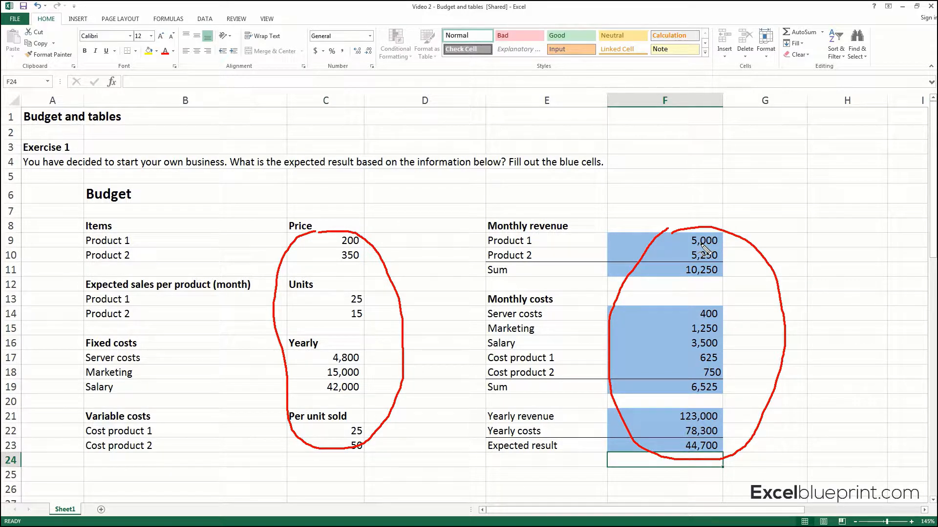
key("Escape")
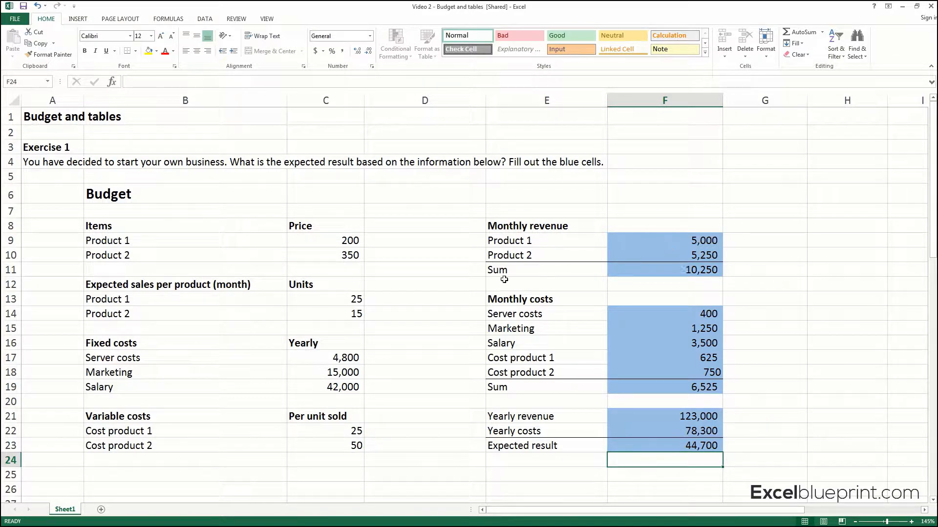
left_click(331, 243)
left_click(335, 253)
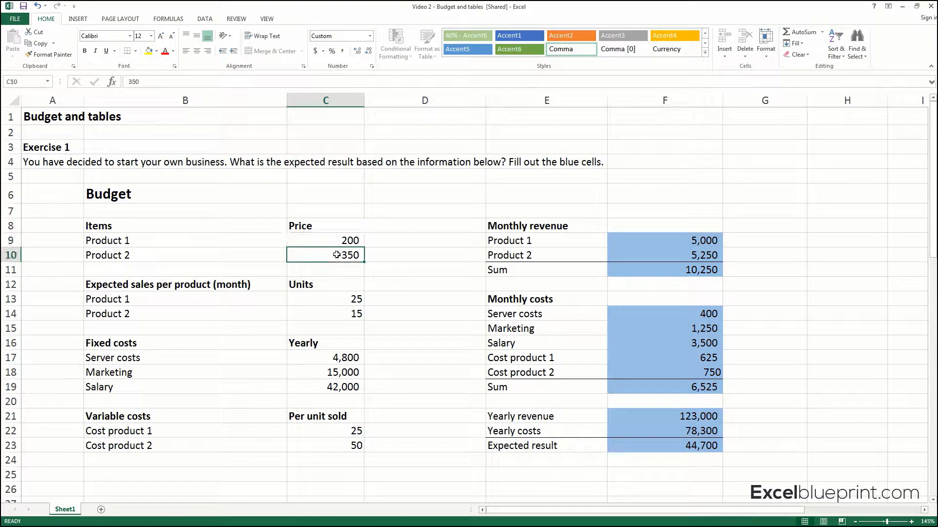
left_click(340, 242)
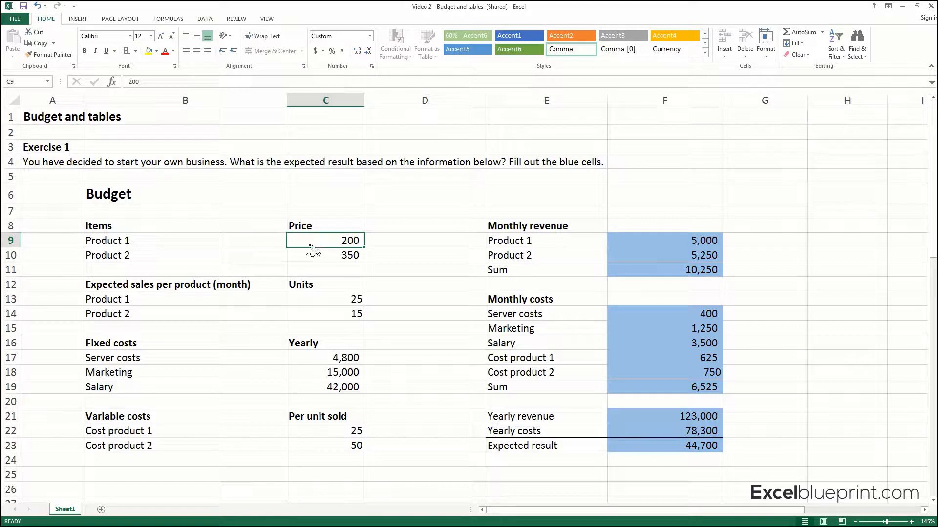
mouse_move(282, 223)
left_mouse_down()
mouse_move(315, 220)
mouse_move(303, 236)
mouse_move(284, 218)
left_mouse_up()
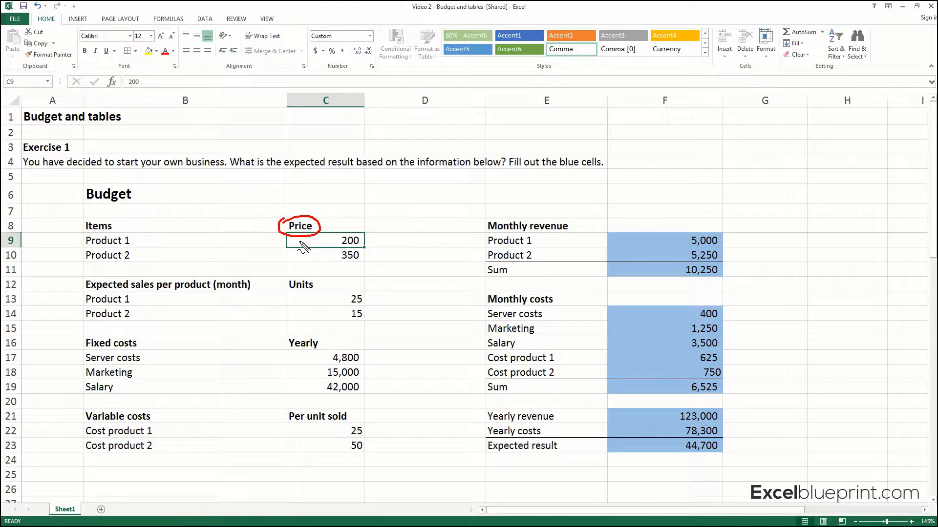
key("Escape")
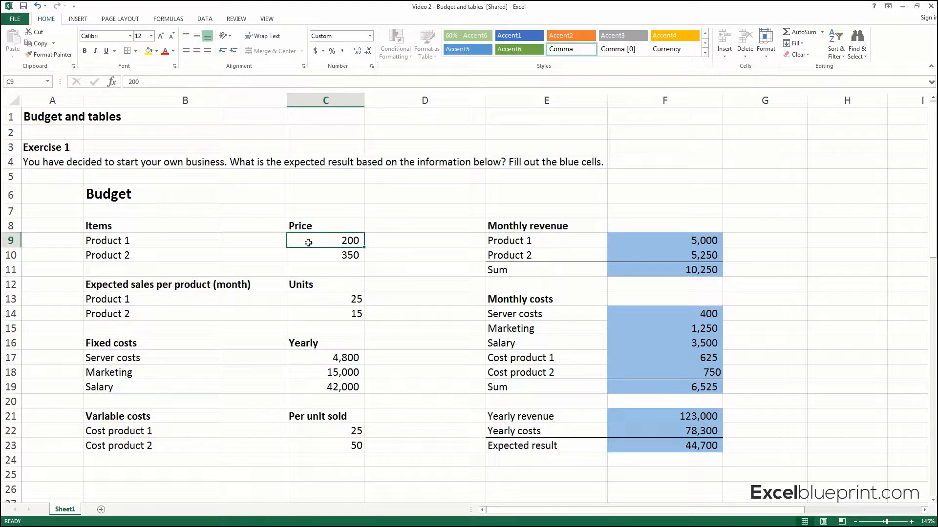
left_click(351, 255)
left_click(352, 243)
mouse_move(621, 212)
left_mouse_down()
mouse_move(727, 246)
mouse_move(750, 457)
mouse_move(615, 339)
mouse_move(638, 205)
left_mouse_up()
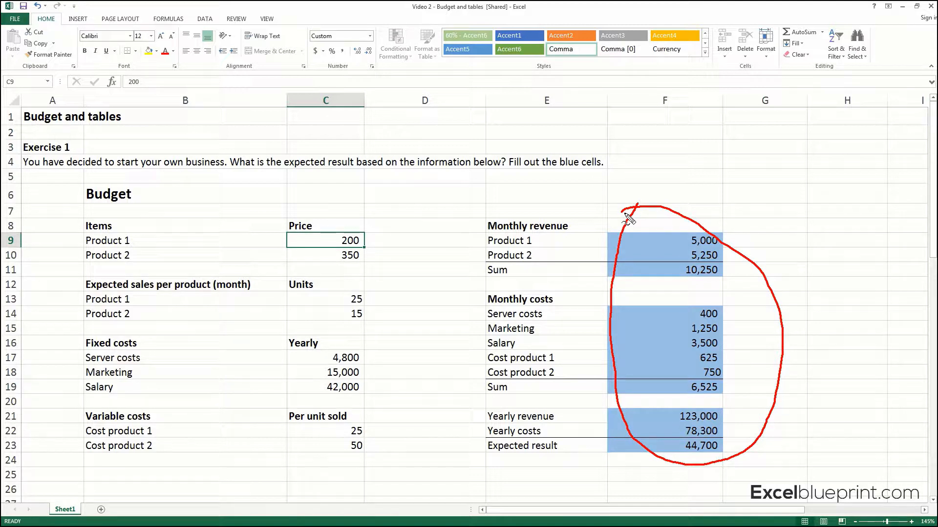
key("Escape")
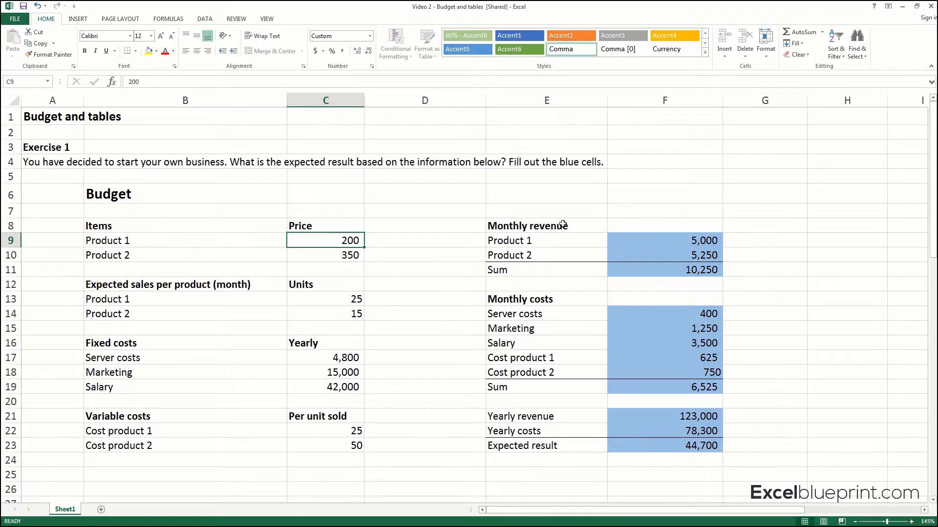
Step: Set product 1's price in C9 to 250 to test how the budget responds
left_click(349, 256)
left_click(346, 241)
type("250")
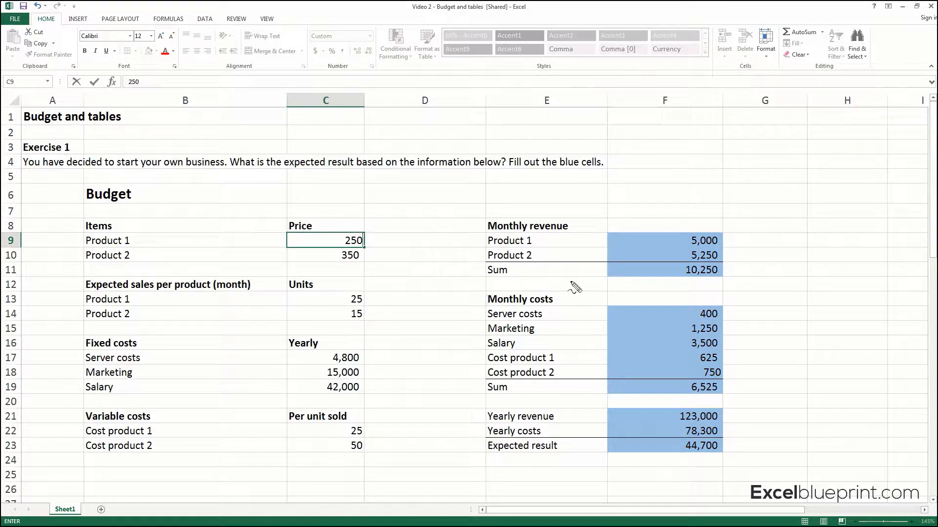
mouse_move(679, 225)
left_mouse_down()
mouse_move(770, 398)
mouse_move(635, 416)
mouse_move(667, 235)
mouse_move(680, 228)
left_mouse_up()
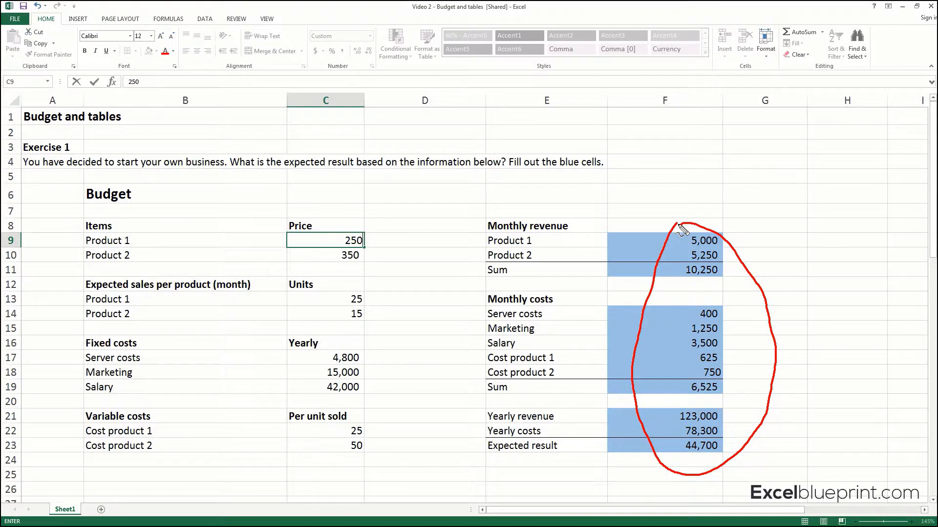
key("Escape")
key("Return")
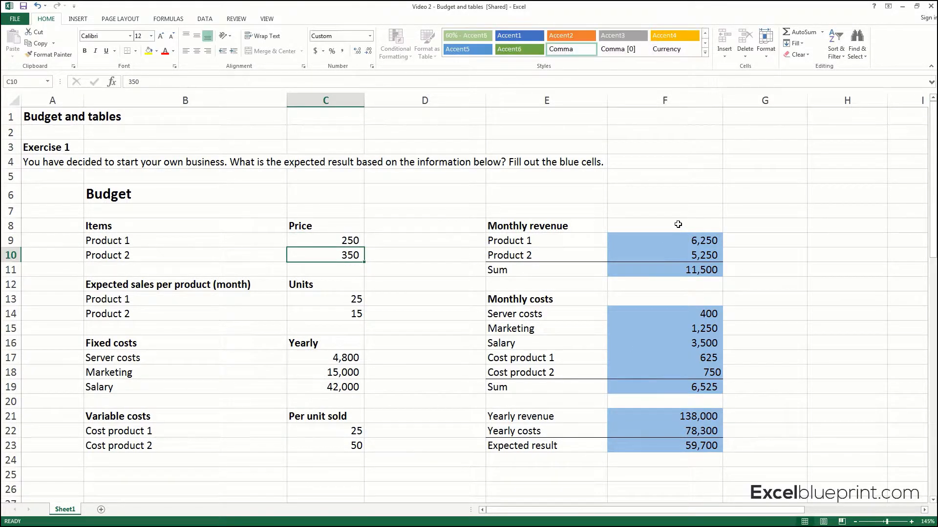
Step: Check how the price change affects product 1's revenue and cost, the monthly revenue sum and the yearly figures
left_click(709, 239)
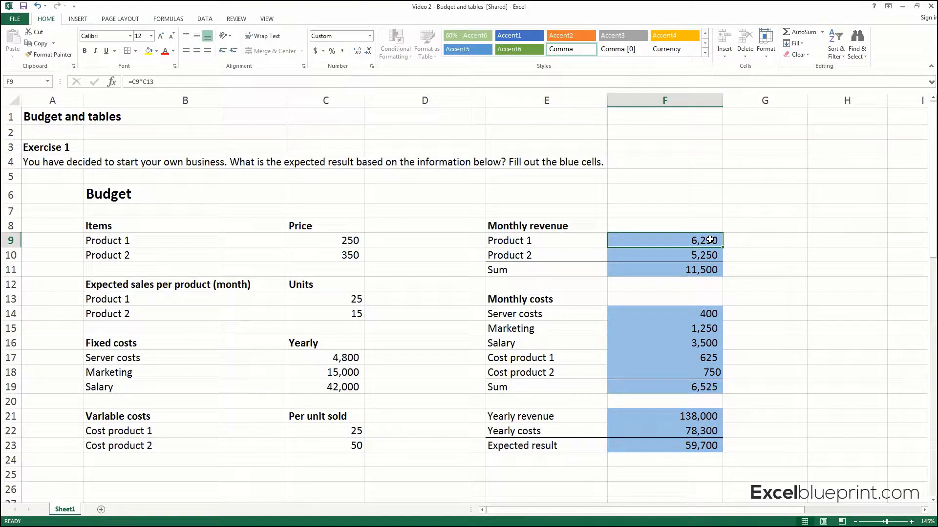
mouse_move(687, 240)
left_mouse_down()
mouse_move(725, 234)
mouse_move(710, 248)
mouse_move(691, 248)
mouse_move(725, 273)
mouse_move(683, 281)
mouse_move(684, 268)
left_mouse_up()
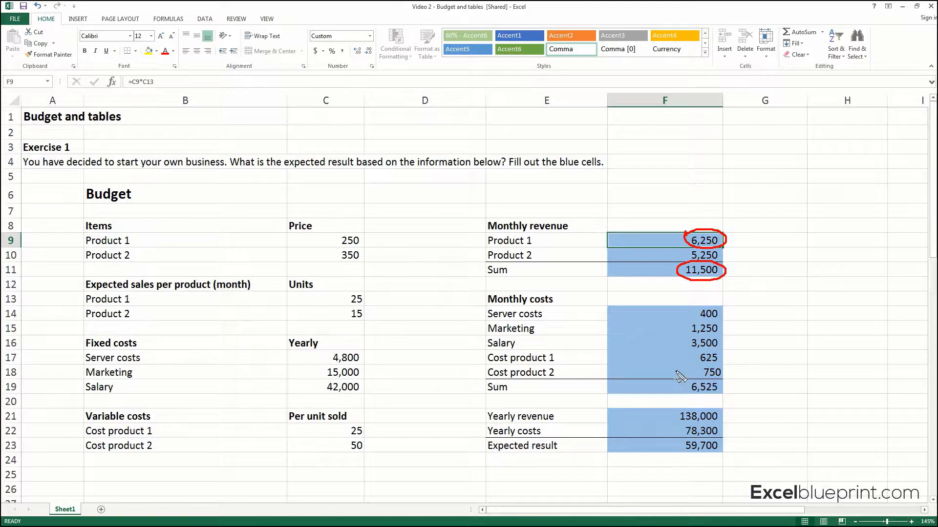
mouse_move(693, 353)
left_mouse_down()
mouse_move(725, 361)
mouse_move(714, 367)
mouse_move(692, 360)
mouse_move(696, 353)
left_mouse_up()
left_click_drag(364, 299, 371, 300)
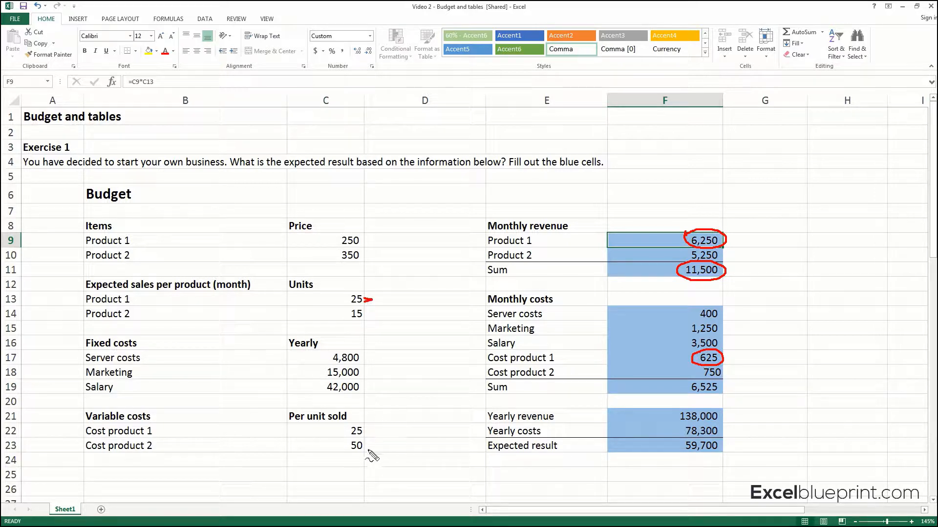
left_click_drag(366, 432, 377, 433)
mouse_move(674, 414)
left_mouse_down()
mouse_move(705, 406)
mouse_move(725, 419)
mouse_move(669, 429)
mouse_move(674, 410)
mouse_move(723, 428)
mouse_move(710, 440)
mouse_move(679, 437)
mouse_move(725, 442)
mouse_move(708, 464)
mouse_move(679, 453)
mouse_move(685, 443)
left_mouse_up()
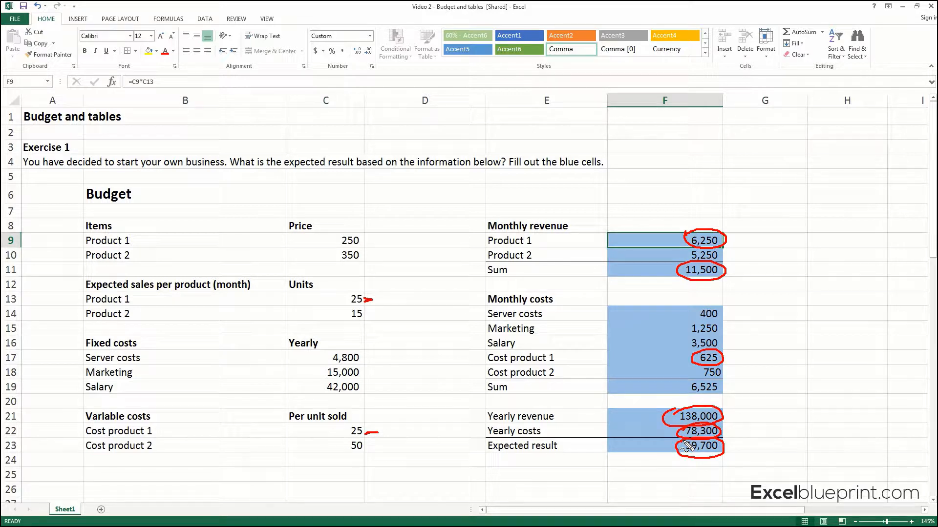
key("Escape")
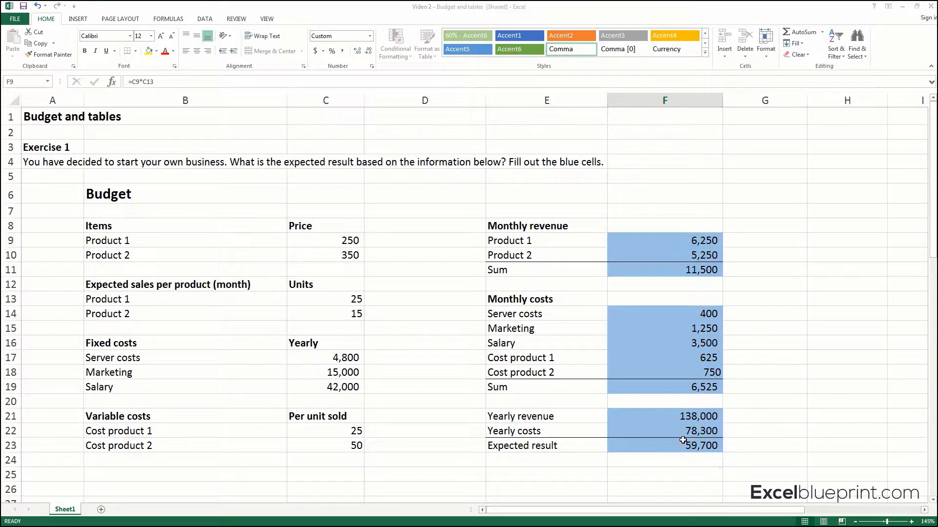
Step: Restore product 1's price in C9 to 200
left_click(350, 242)
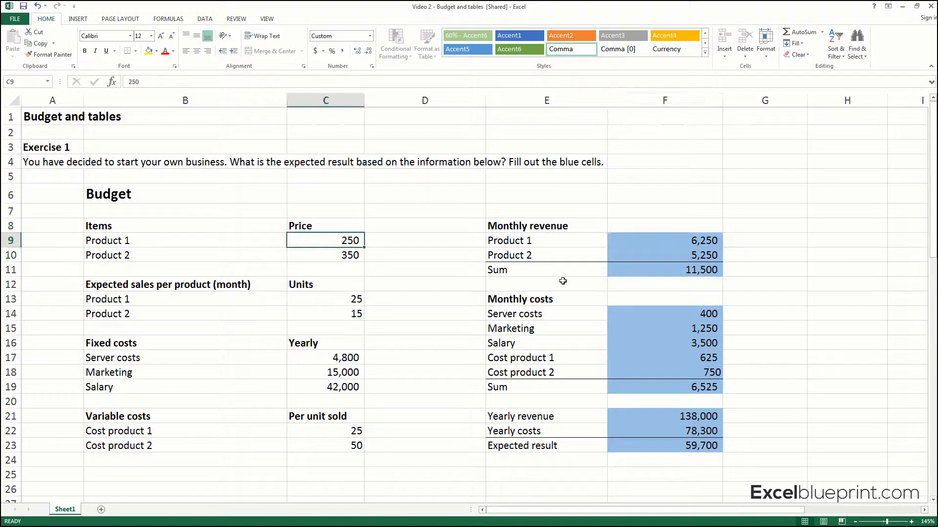
type("200")
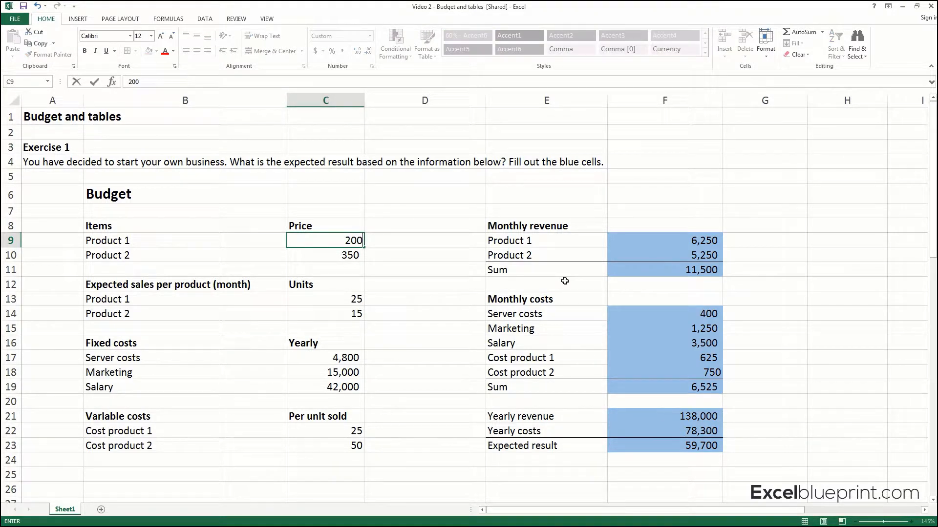
key("Return")
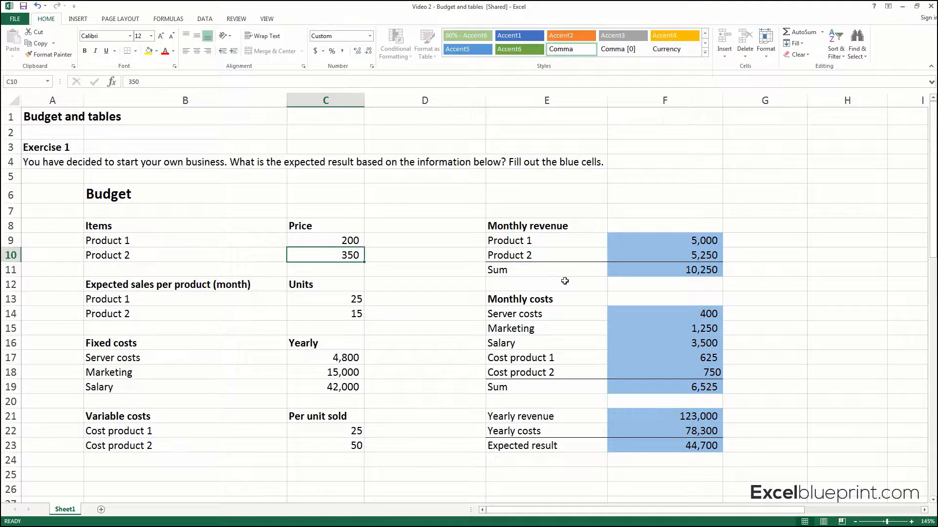
Step: Set product 2's expected monthly sales in C14 to 30 units to test how the budget responds
left_click(350, 314)
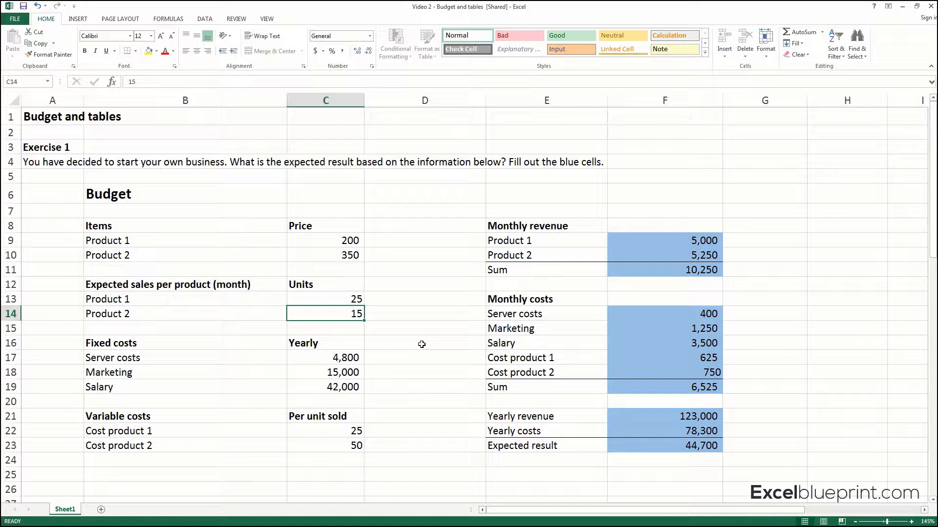
type("30")
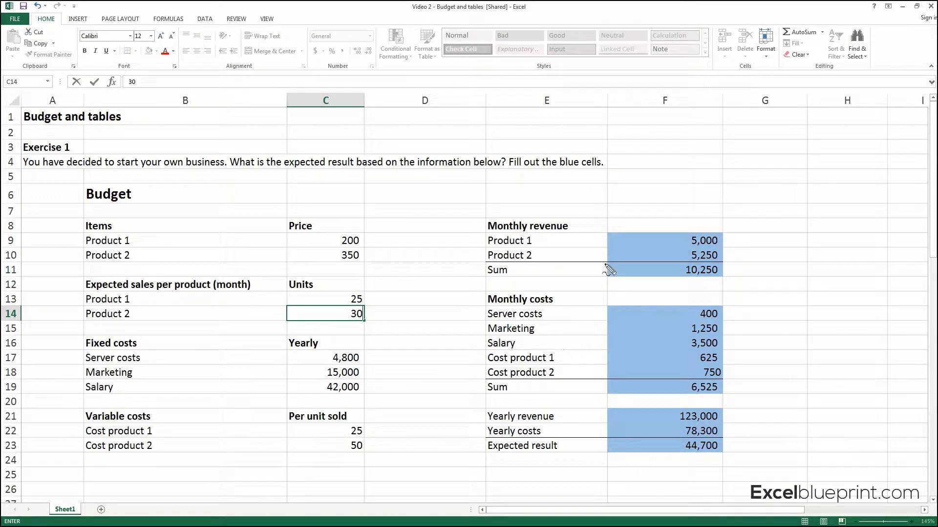
mouse_move(634, 228)
left_mouse_down()
mouse_move(682, 228)
mouse_move(710, 481)
mouse_move(652, 238)
left_mouse_up()
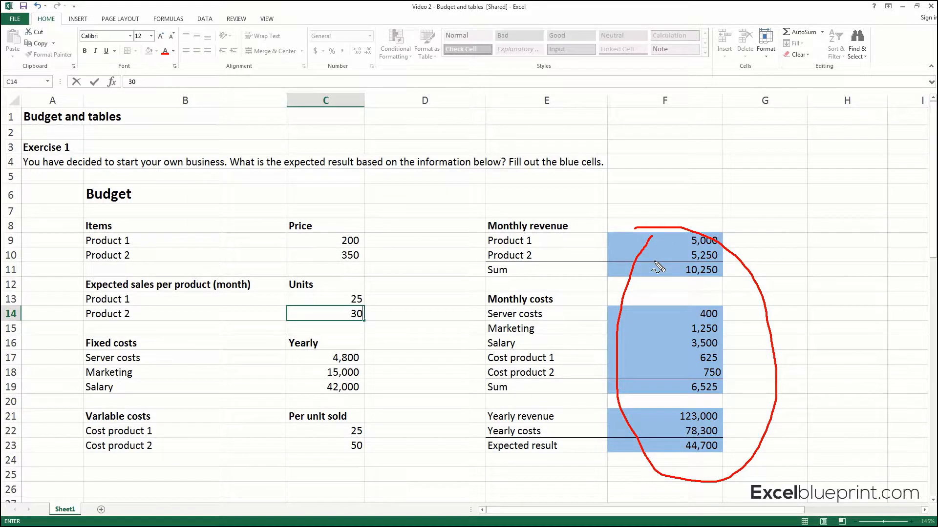
key("Escape")
key("Return")
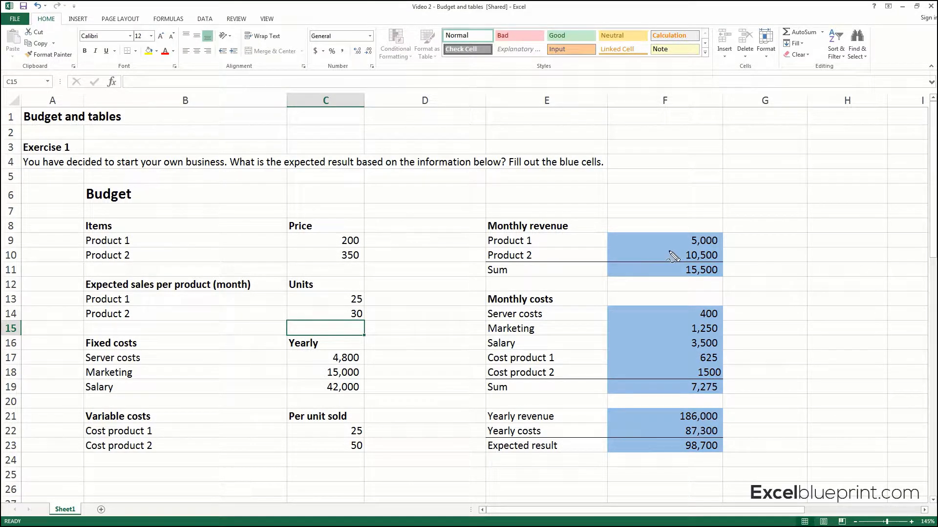
Step: Check how the changed unit sales affect product 2's revenue and cost, the monthly sums and the yearly figures
mouse_move(683, 253)
left_mouse_down()
mouse_move(722, 250)
mouse_move(700, 264)
mouse_move(683, 248)
mouse_move(691, 269)
mouse_move(720, 263)
mouse_move(719, 279)
mouse_move(692, 264)
left_mouse_up()
mouse_move(687, 372)
left_mouse_down()
mouse_move(710, 366)
mouse_move(730, 381)
mouse_move(686, 378)
mouse_move(696, 368)
left_mouse_up()
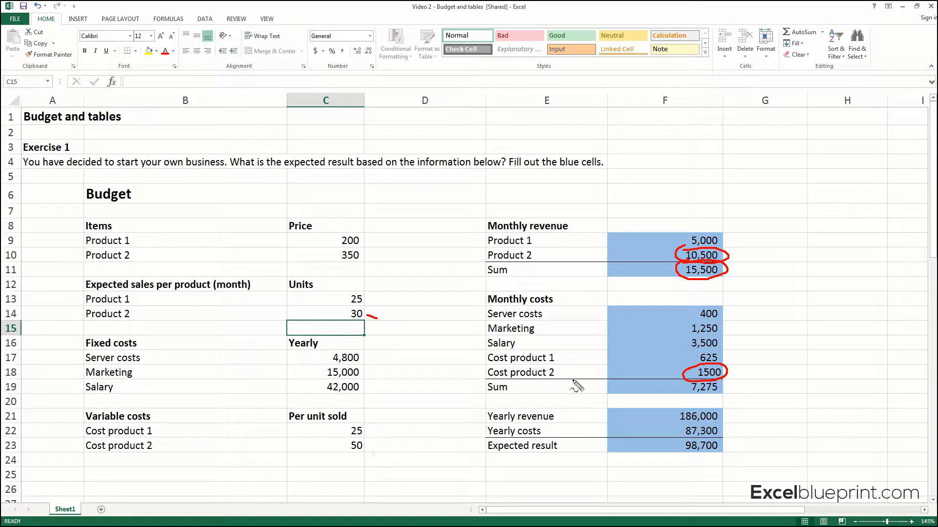
mouse_move(679, 385)
left_mouse_down()
mouse_move(730, 383)
mouse_move(693, 380)
left_mouse_up()
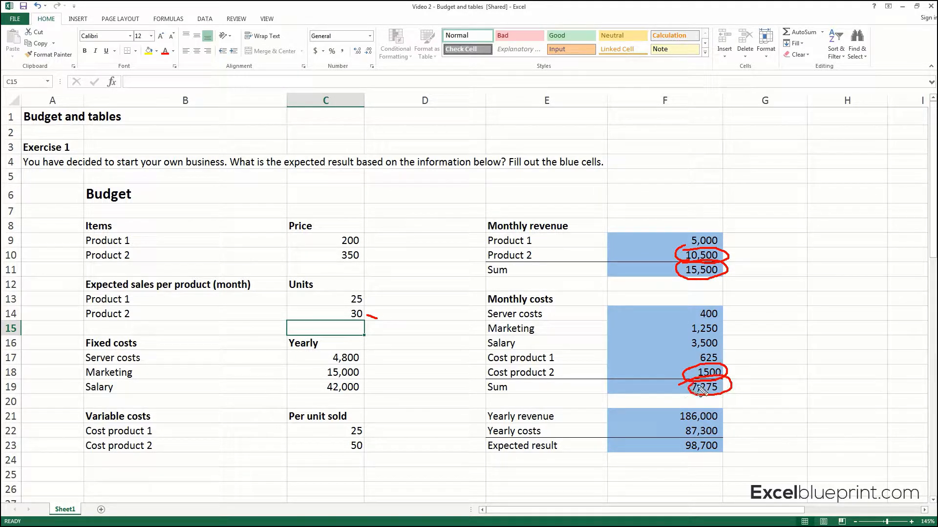
mouse_move(671, 416)
left_mouse_down()
mouse_move(702, 407)
mouse_move(728, 419)
mouse_move(665, 418)
mouse_move(669, 409)
left_mouse_up()
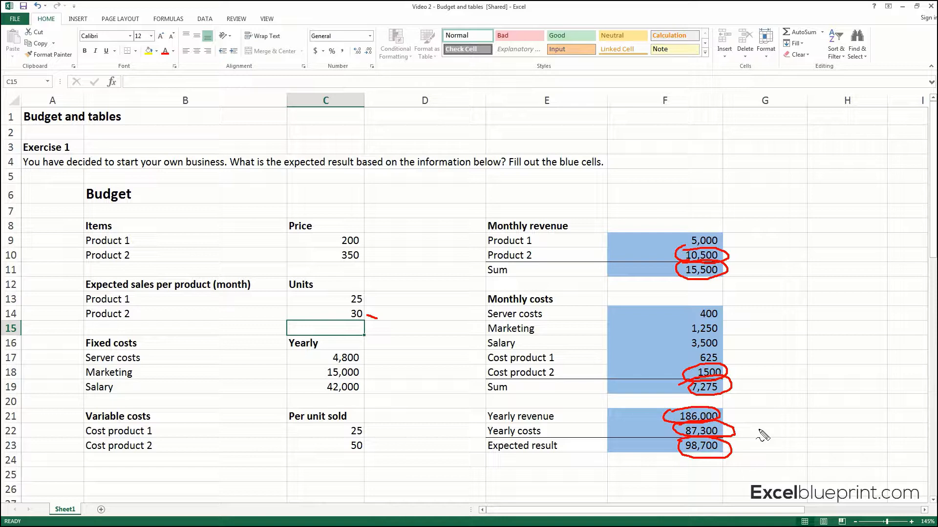
key("Escape")
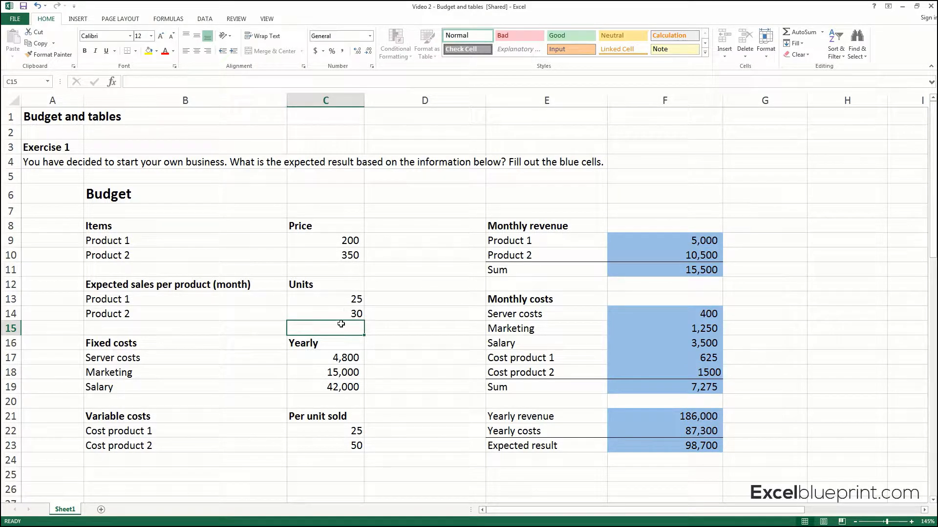
Step: Undo the change to product 2's unit sales and check the calculated cells in column F
left_click(37, 6)
mouse_move(359, 312)
left_mouse_down()
mouse_move(371, 315)
mouse_move(357, 315)
left_mouse_up()
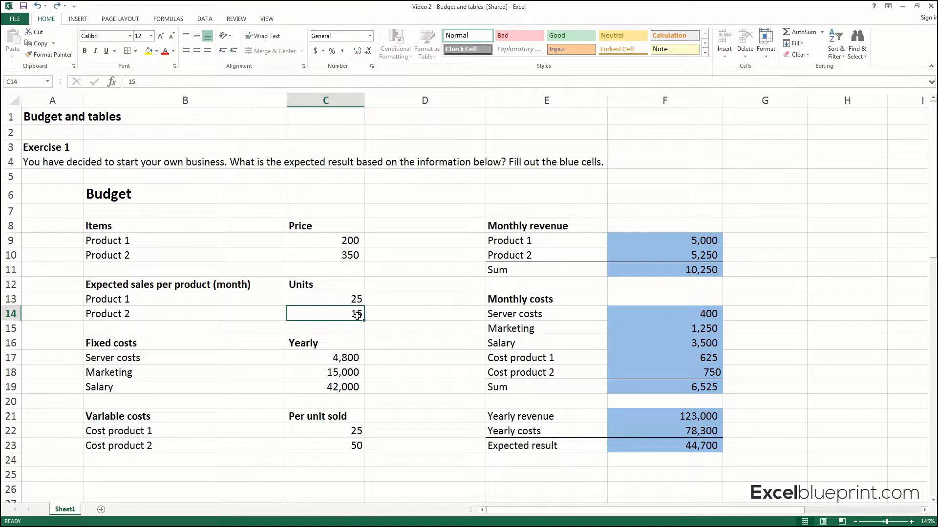
left_click_drag(674, 226, 709, 445)
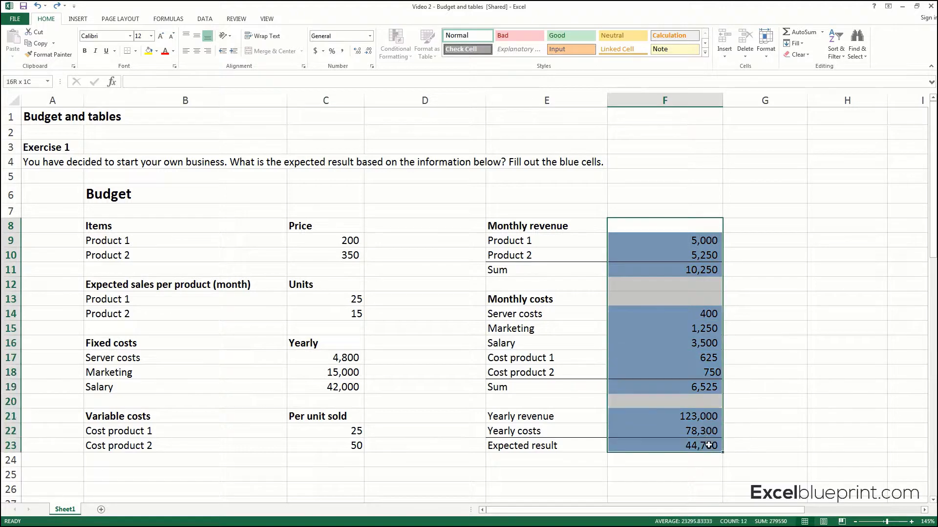
left_click(753, 425)
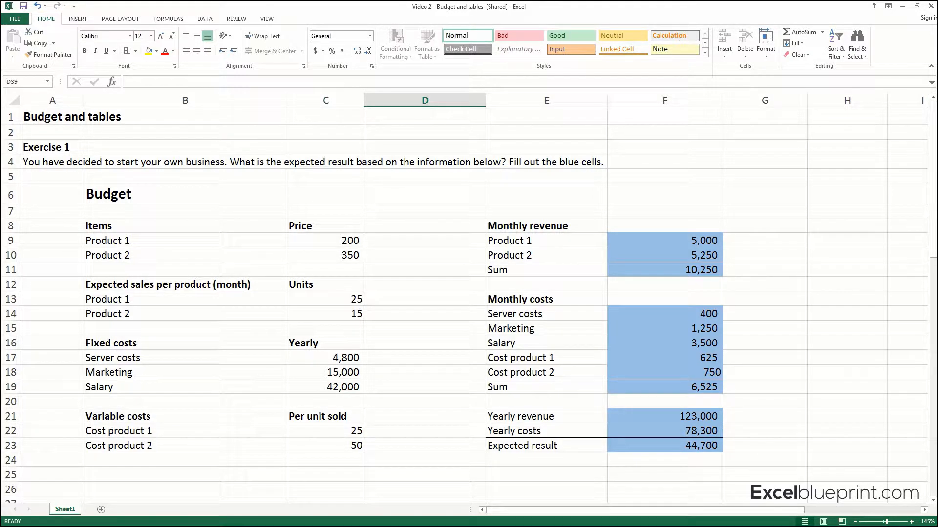
Step: Review Exercise 2's list of office items in B32:B38 and the blank Units, Price and Total table beside it
left_click(583, 221)
scroll(596, 215, "down", 1)
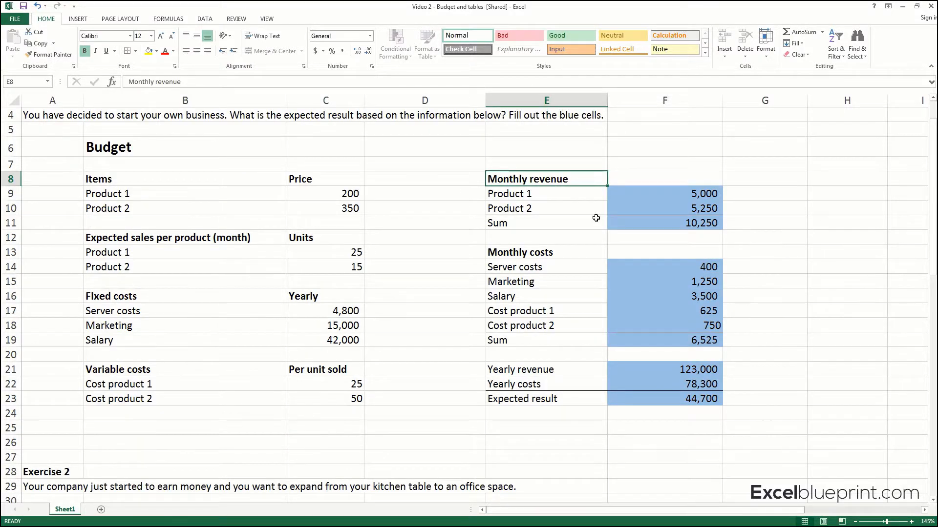
scroll(596, 217, "down", 7)
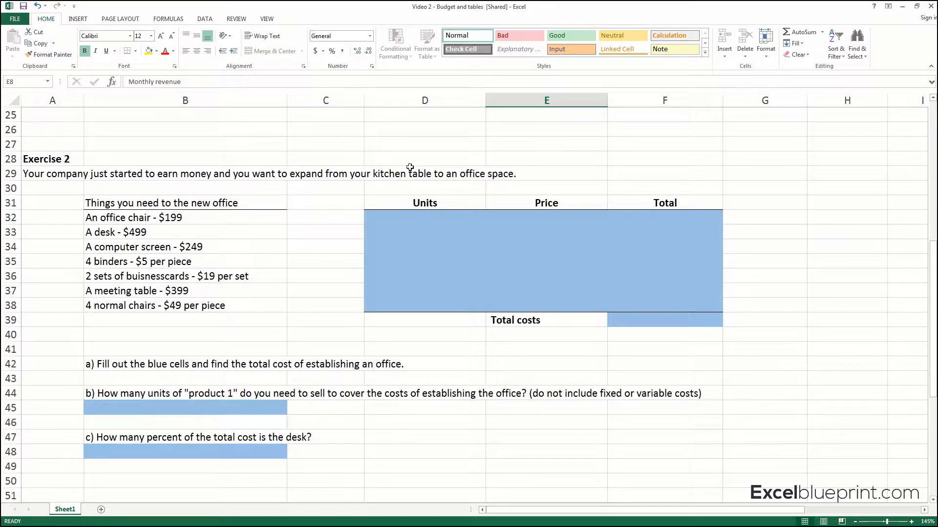
left_click(131, 218)
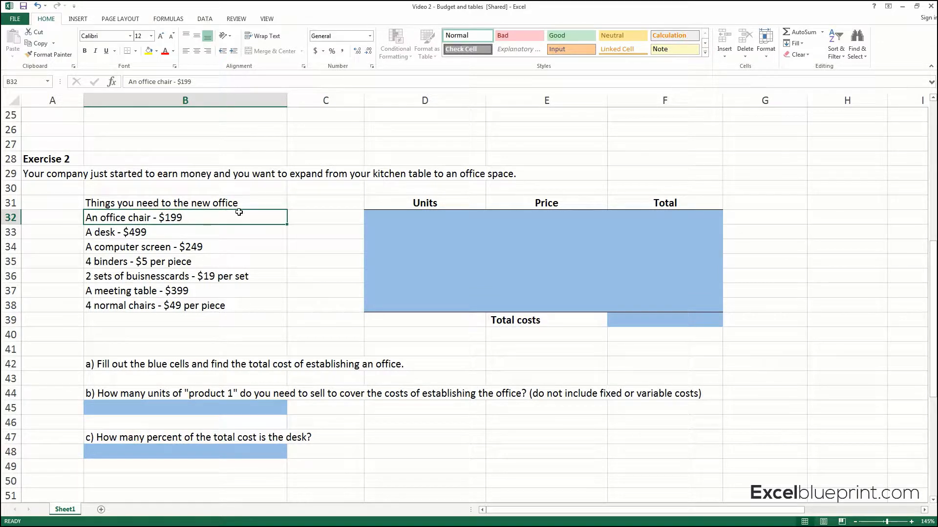
left_click(156, 237)
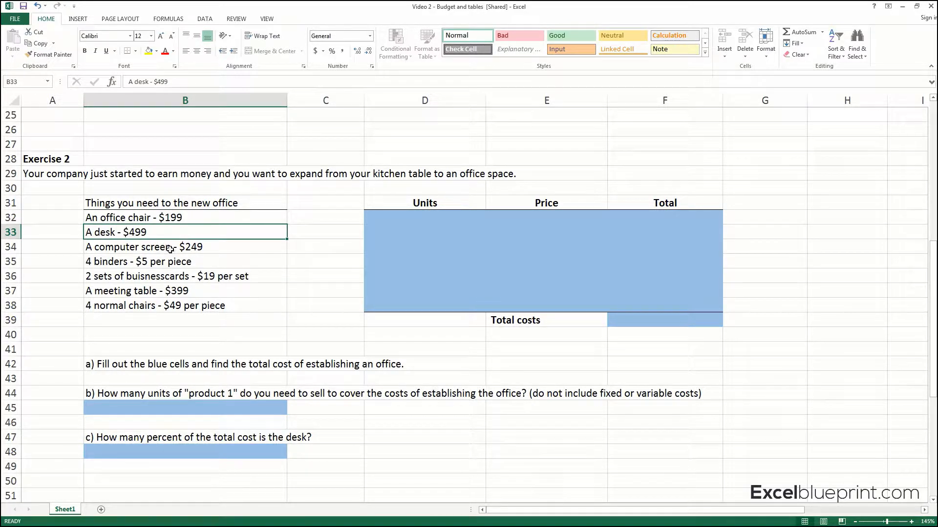
left_click(169, 249)
left_click(178, 263)
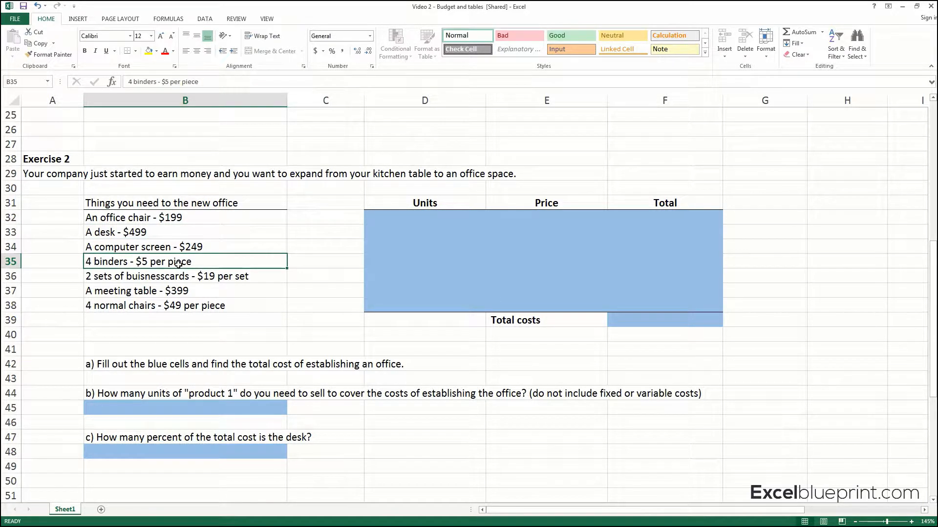
left_click(178, 279)
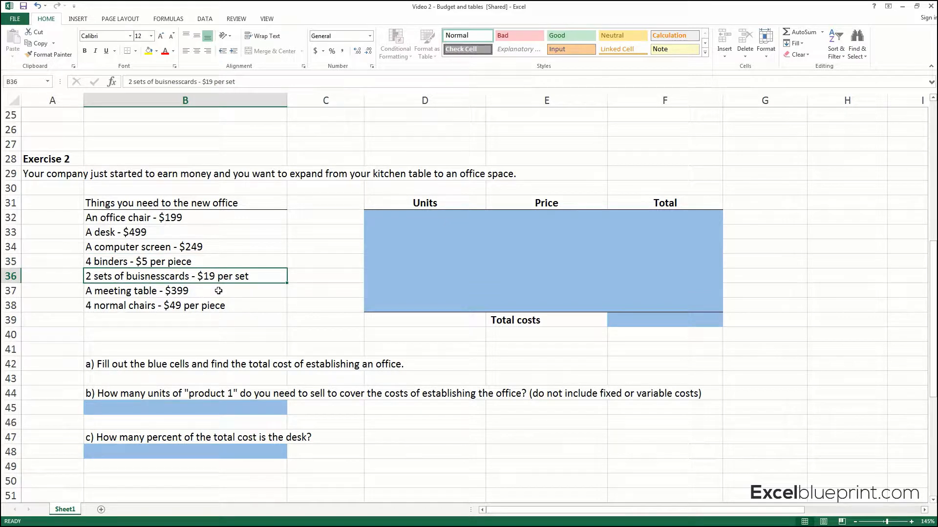
left_click(179, 293)
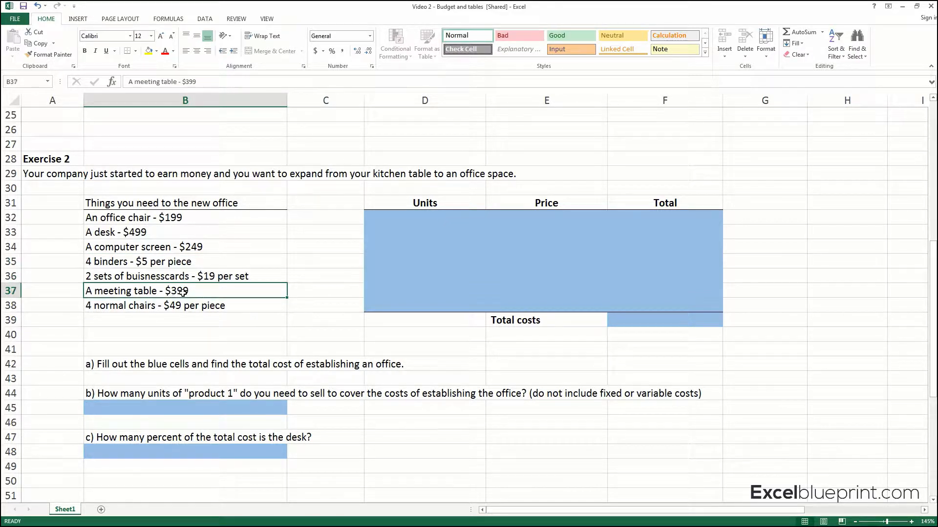
left_click(175, 308)
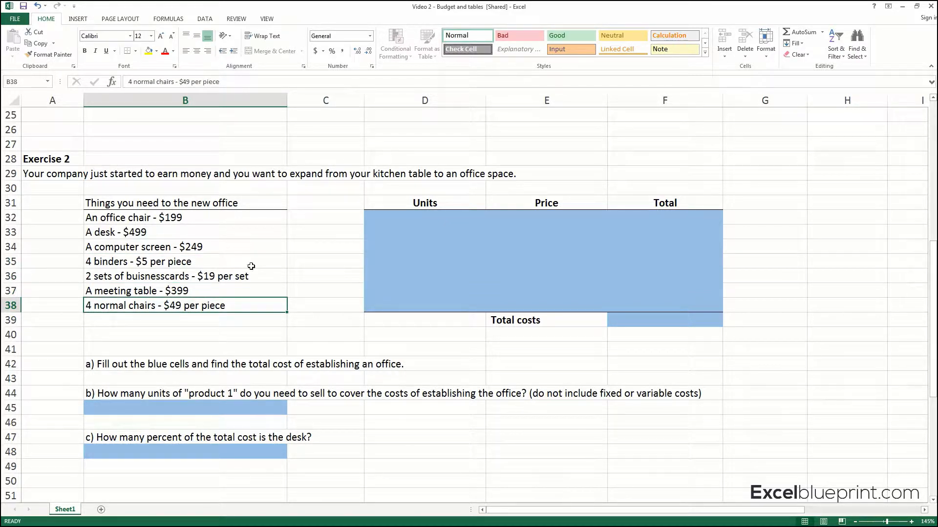
left_click_drag(423, 205, 692, 317)
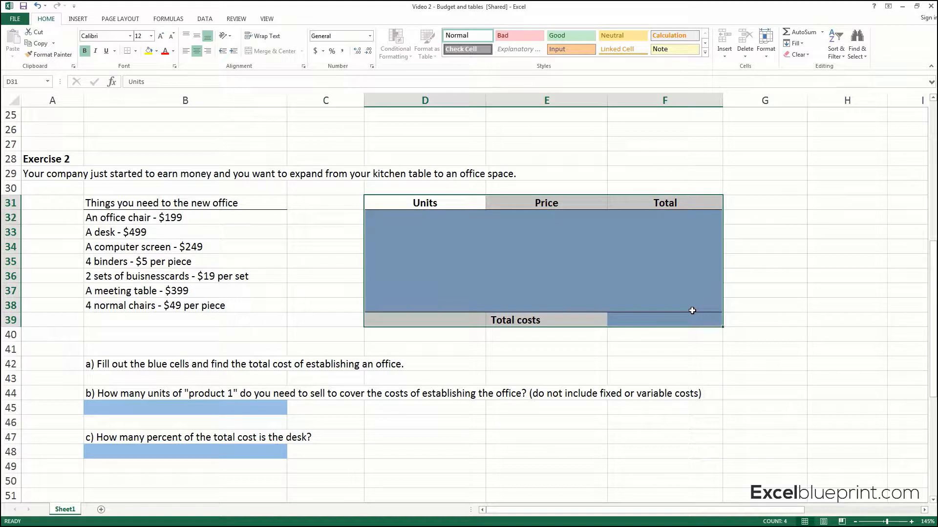
left_click(393, 279)
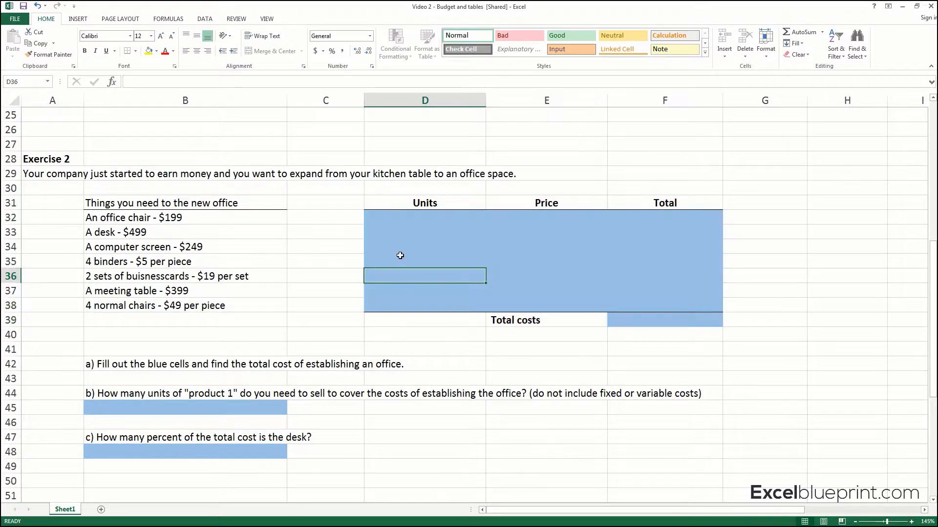
left_click(429, 207)
left_click_drag(428, 207, 424, 305)
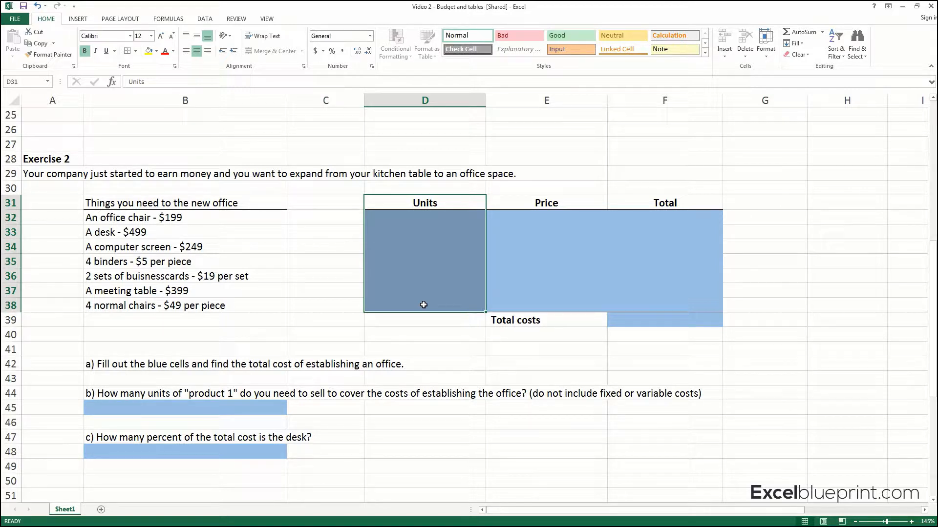
Step: Enter 1 unit each for the office chair, desk and computer screen in D32:D34
left_click(428, 216)
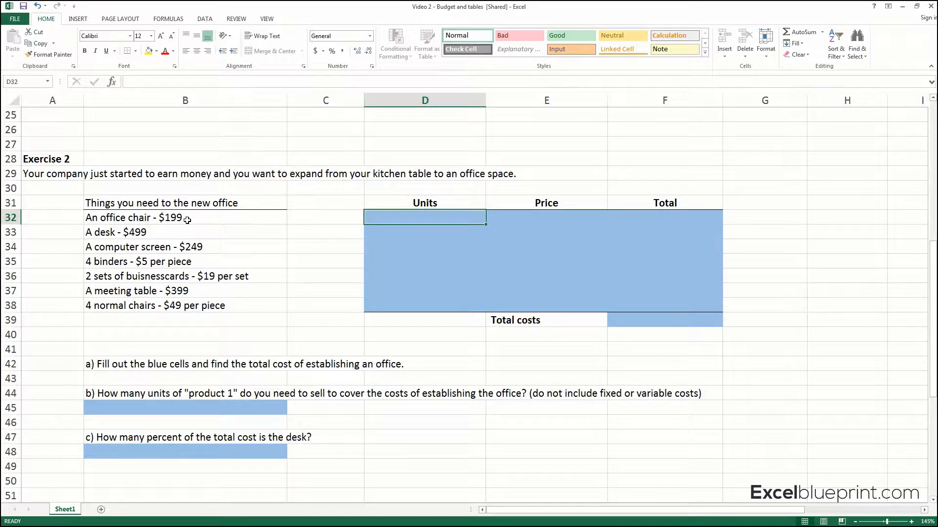
type("1")
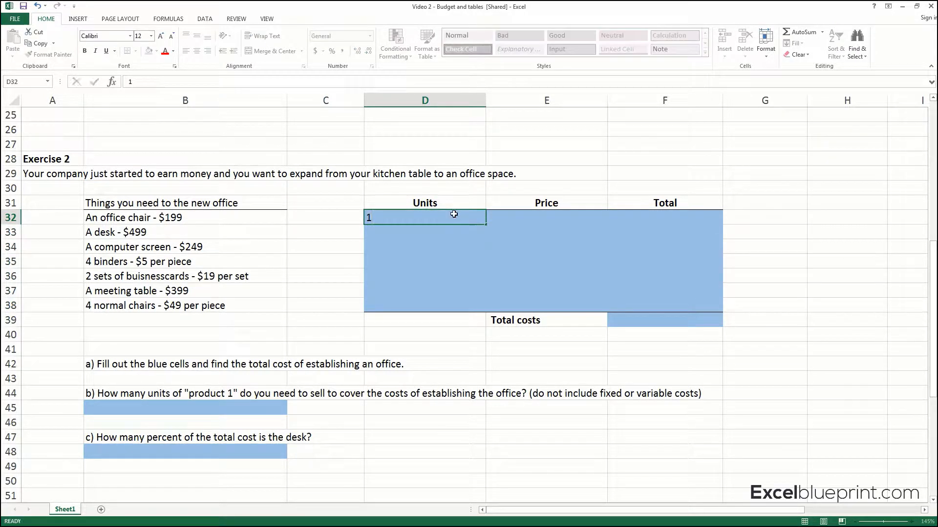
key("Return")
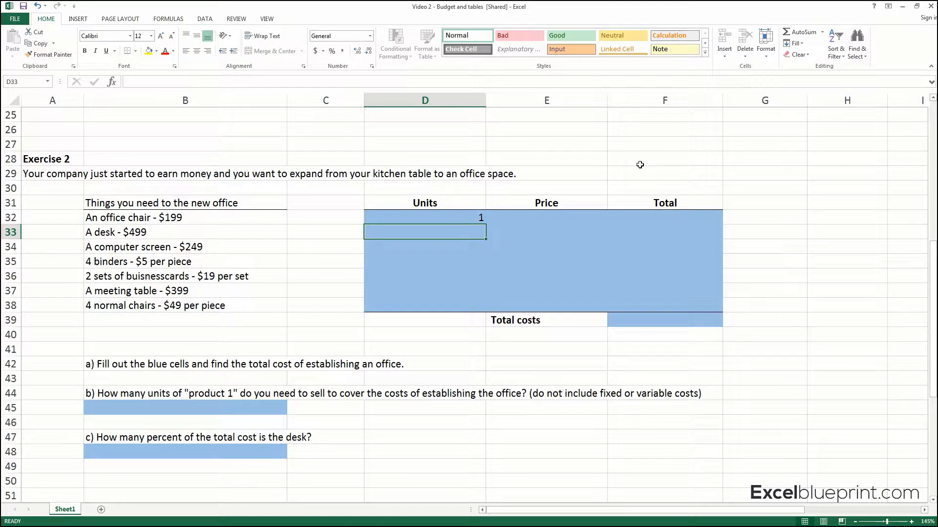
type("1")
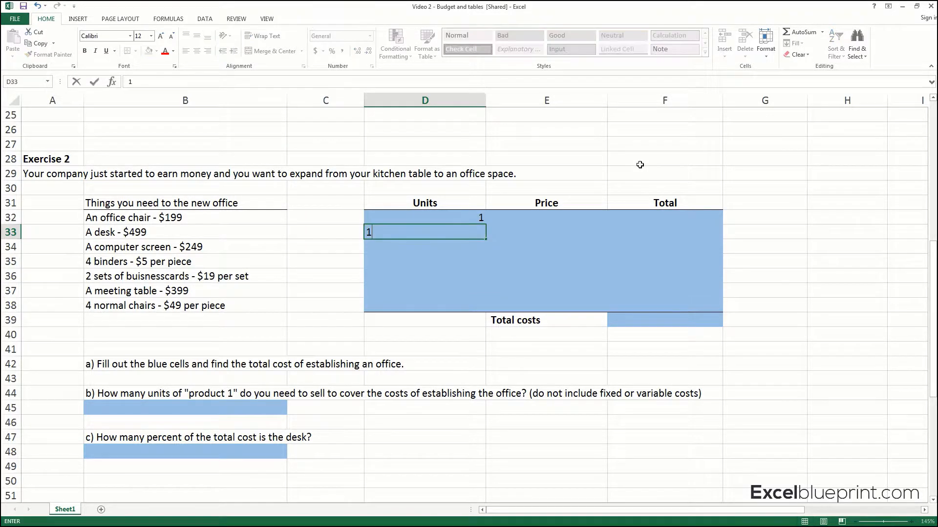
key("Return")
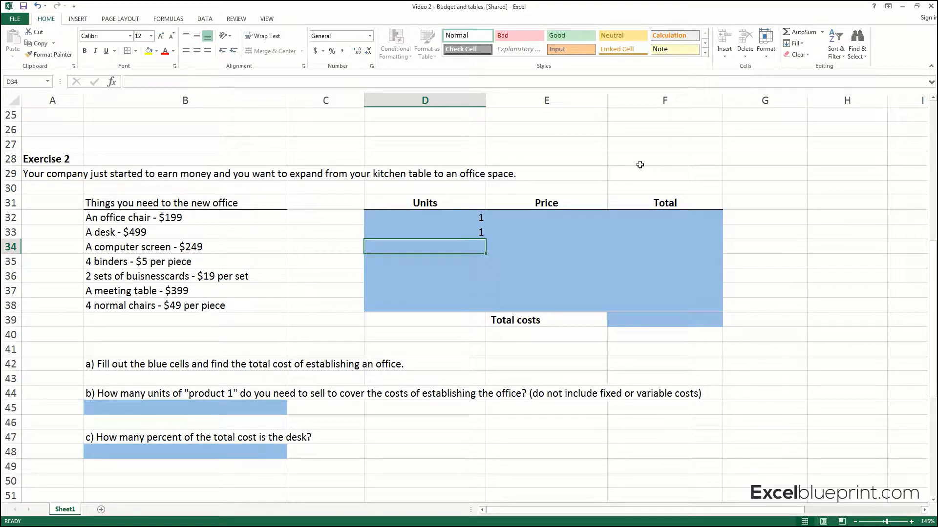
type("1")
key("Return")
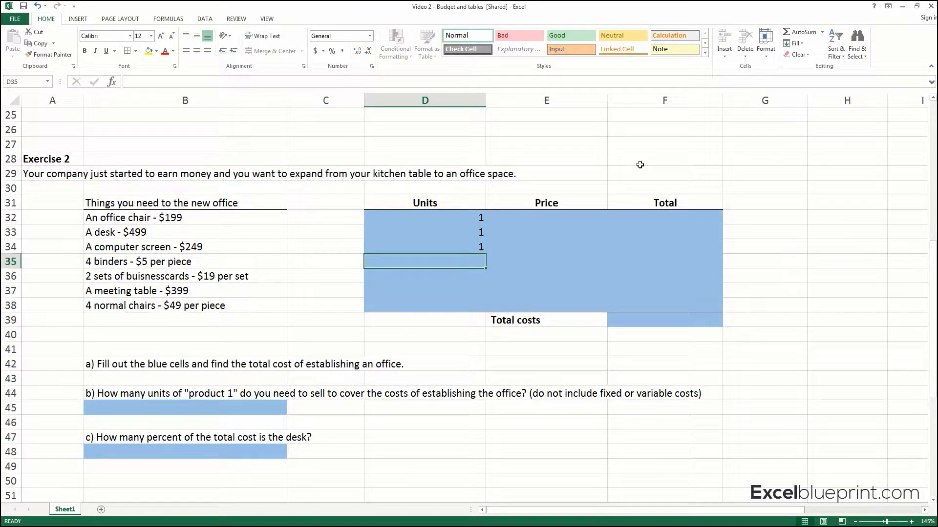
Step: Enter the remaining units in D35:D38: 4 binders, 2 business card sets, 1 meeting table and 4 normal chairs
type("4")
key("Return")
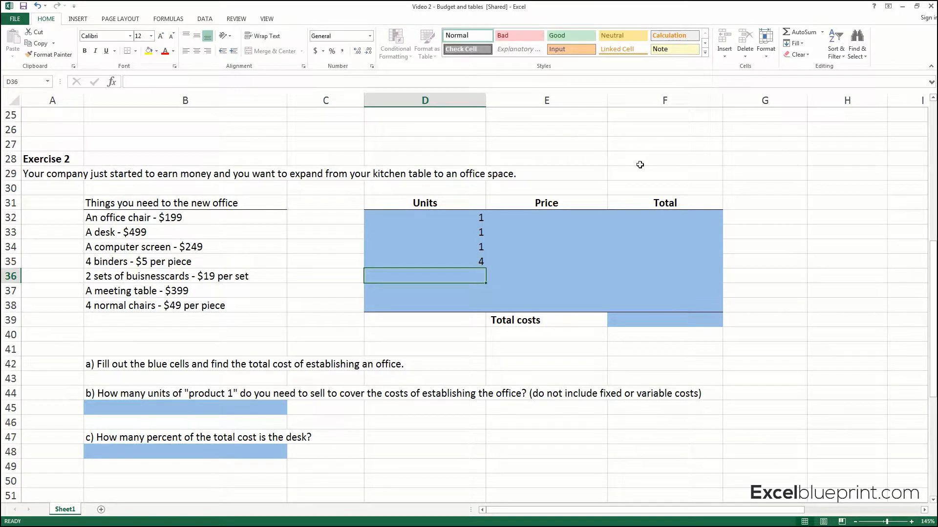
type("2")
key("Return")
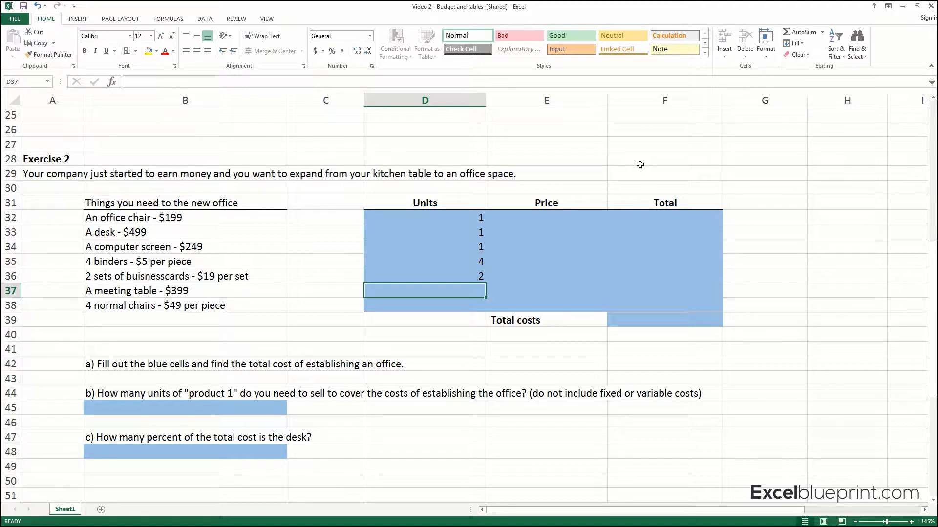
type("1")
key("Return")
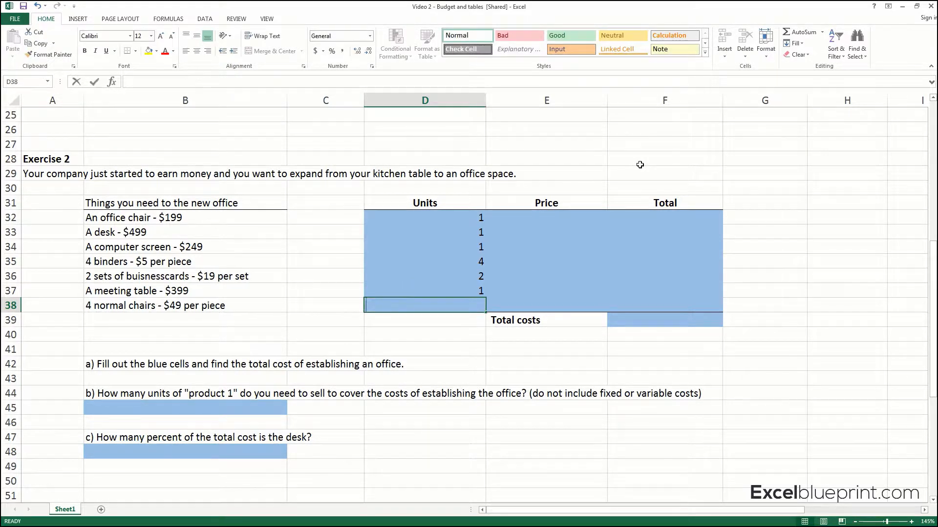
type("4")
key("Return")
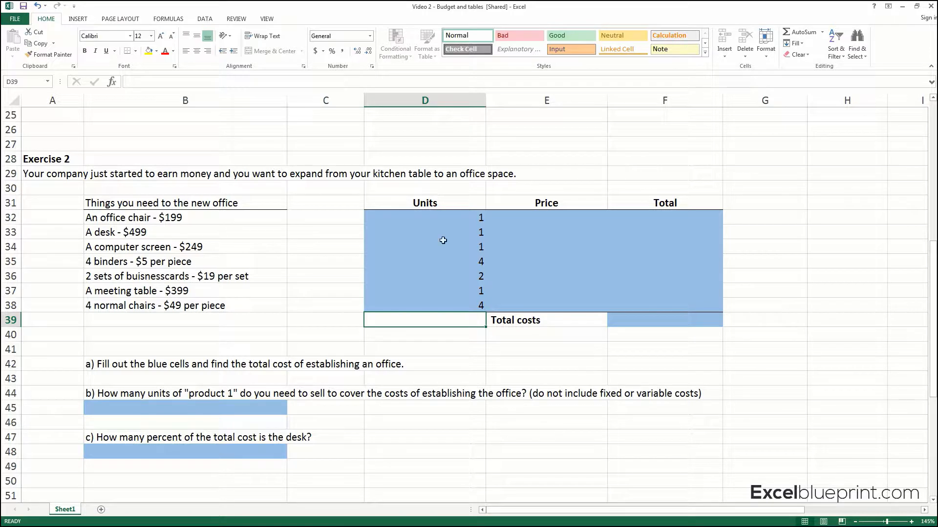
Step: Enter the prices 199 for the office chair, 499 for the desk and 249 for the computer screen in E32:E34
left_click_drag(459, 217, 464, 306)
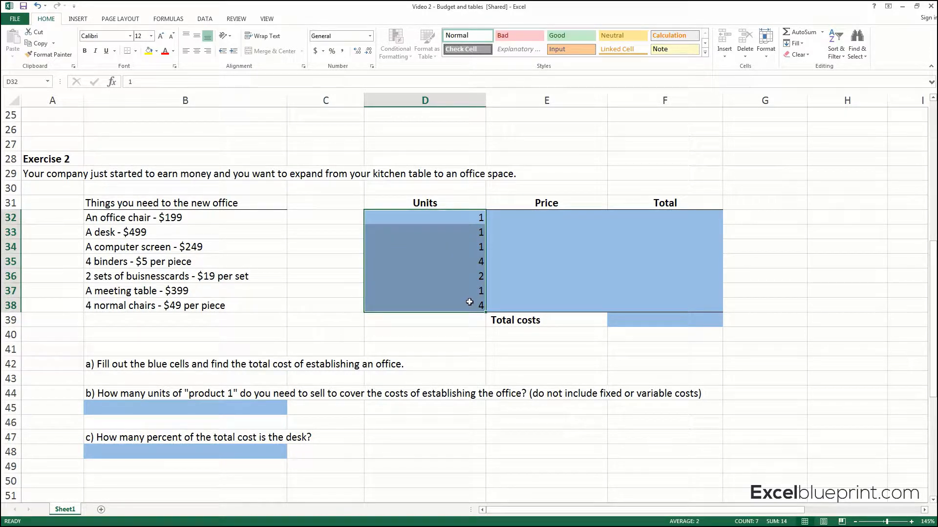
left_click_drag(162, 217, 165, 307)
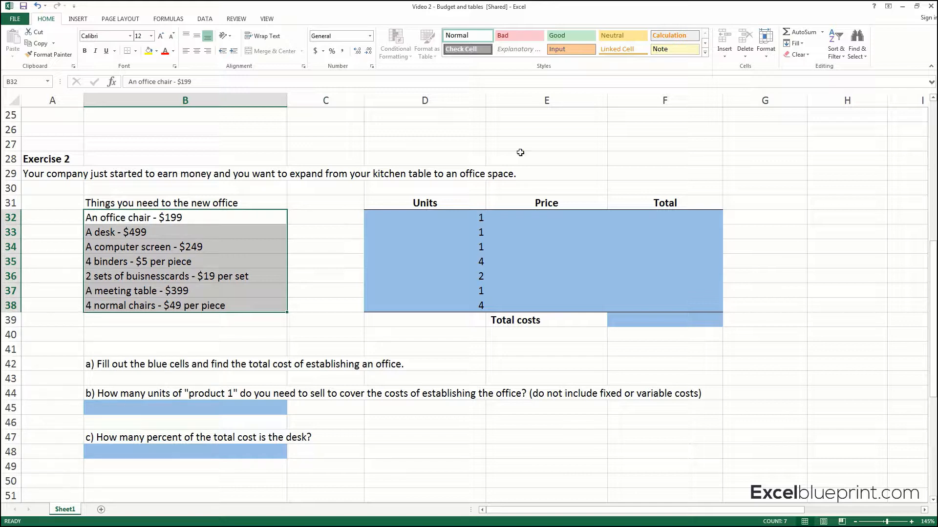
left_click(559, 215)
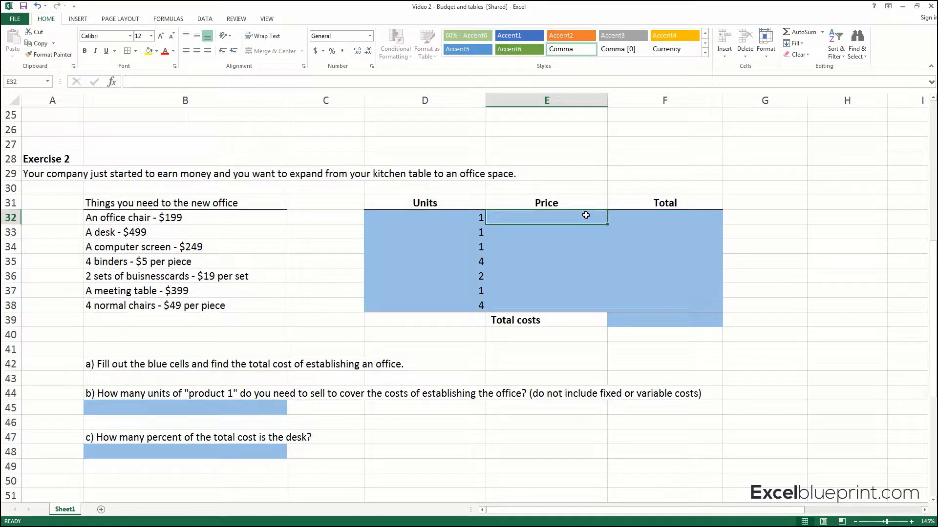
type("1")
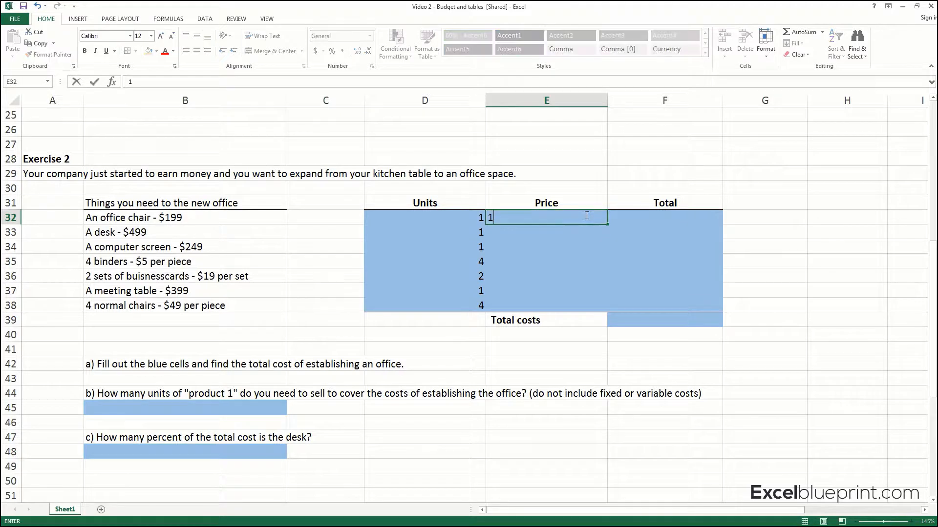
type("99")
key("Return")
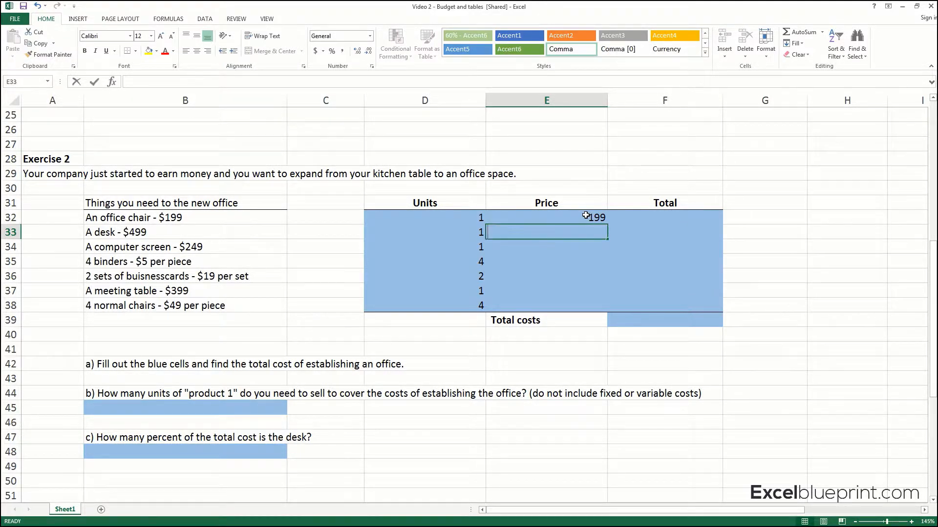
type("499")
key("Return")
type("248")
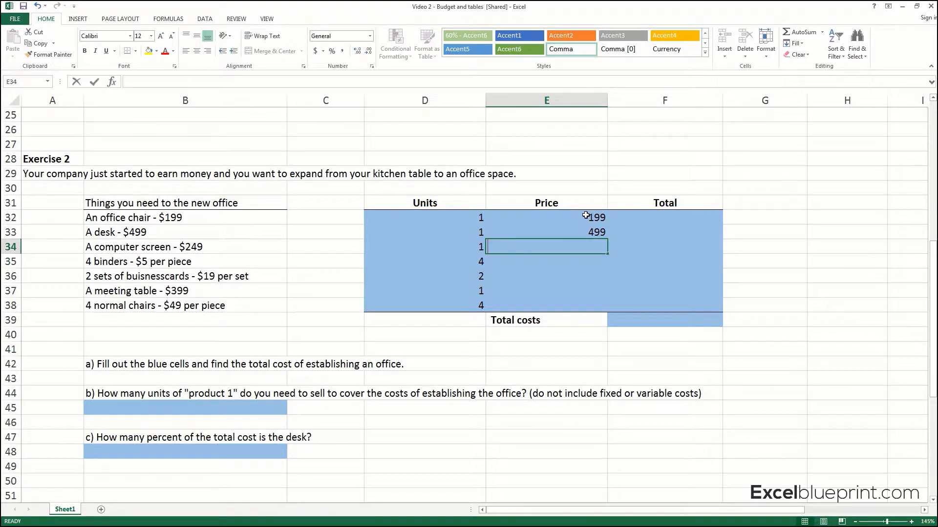
key("BackSpace")
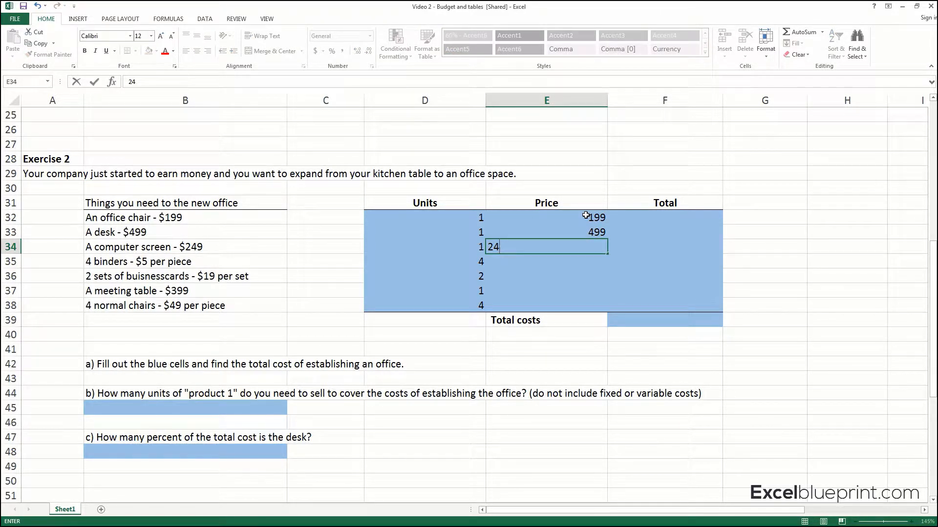
type("9")
key("Return")
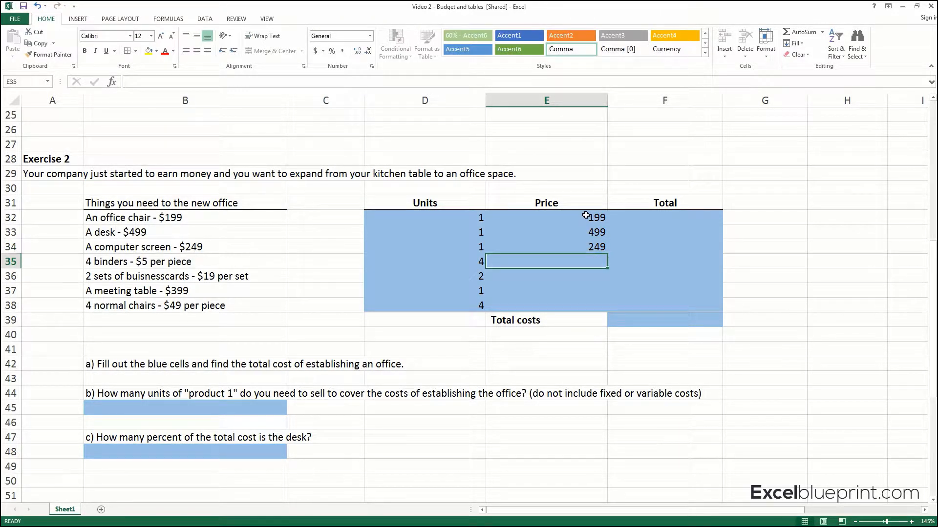
Step: Enter the remaining prices in E35:E38: 5 for binders, 19 for business cards, 399 for the meeting table and 49 for normal chairs
type("5")
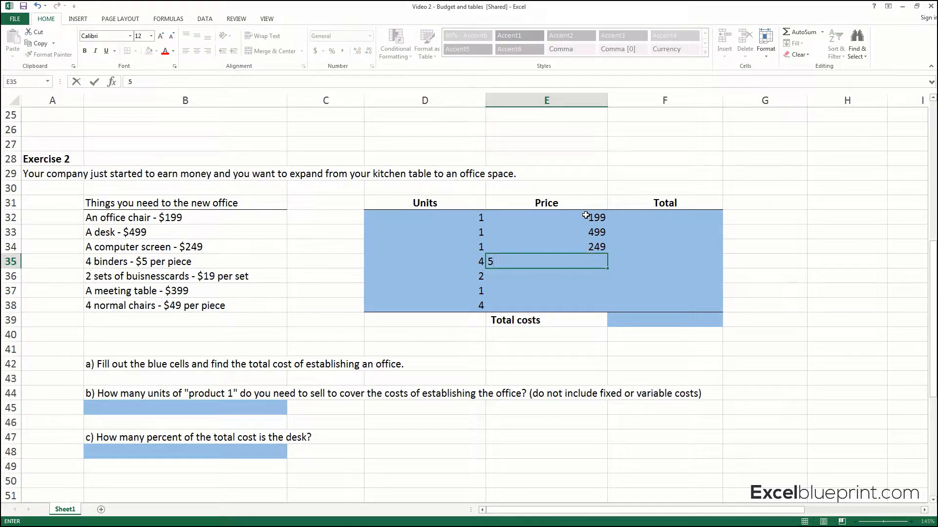
key("Return")
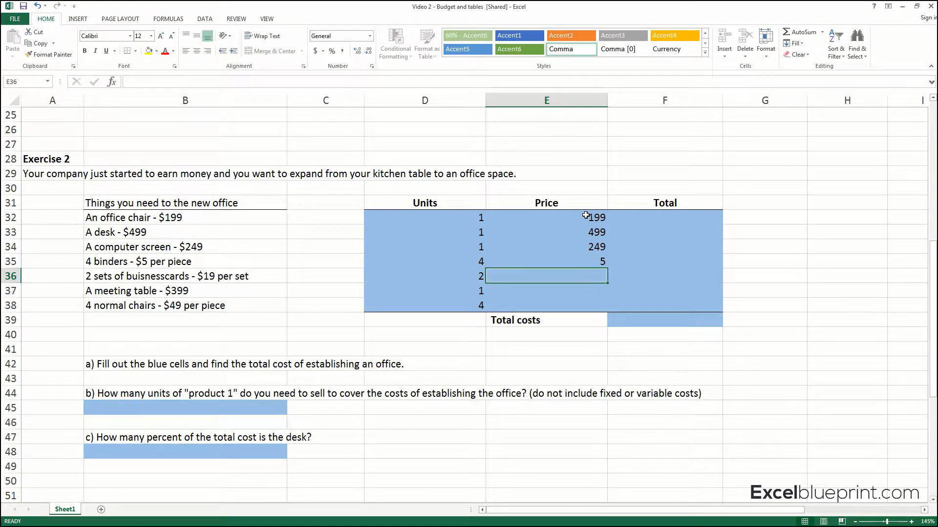
type("19")
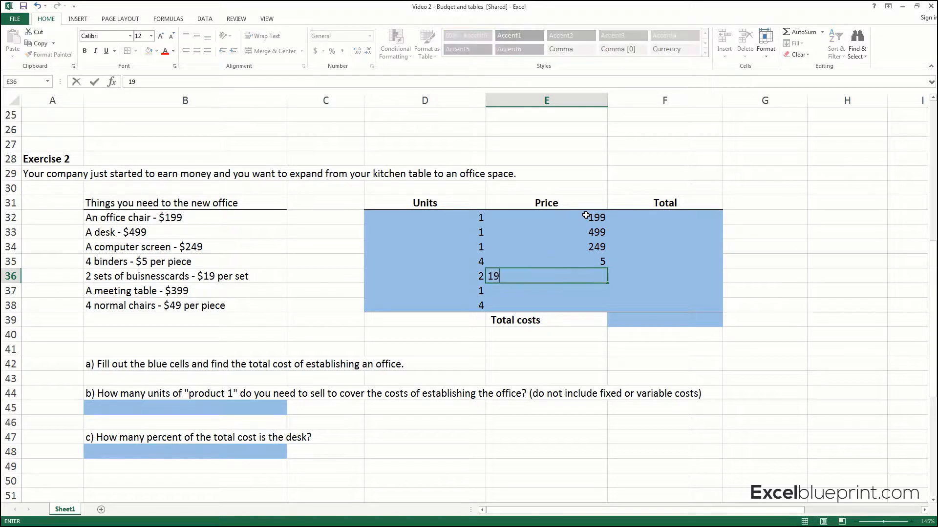
key("Return")
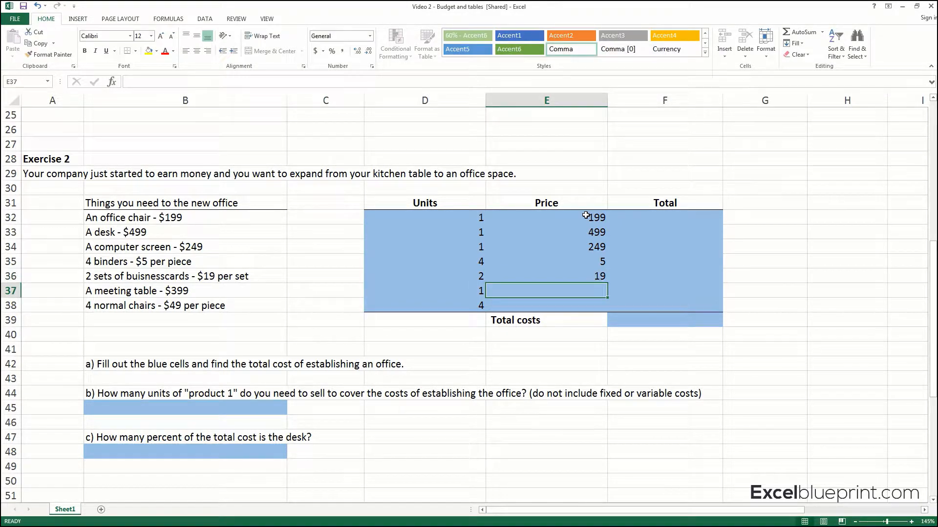
type("399")
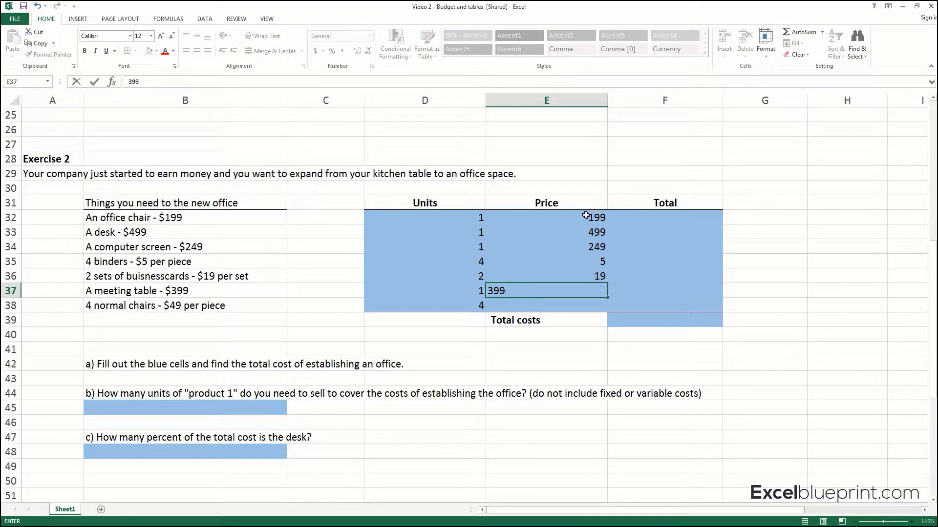
key("Return")
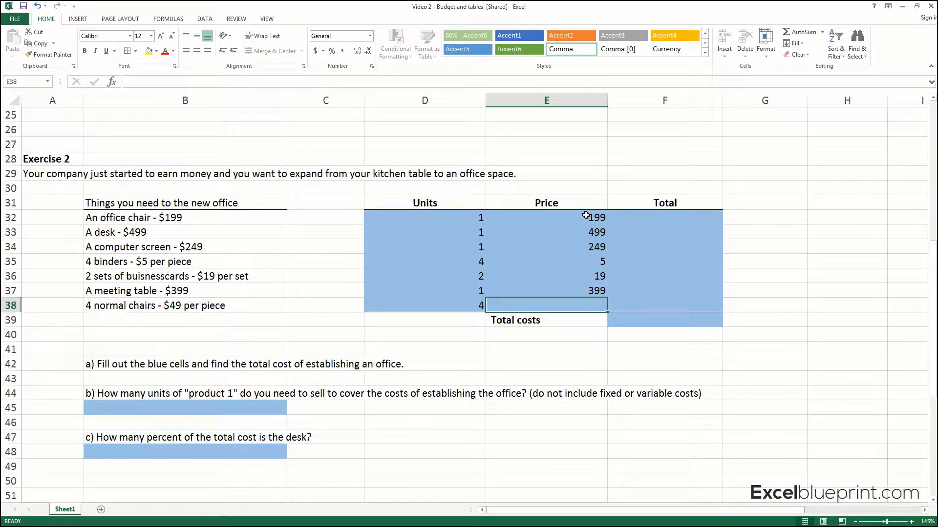
type("49")
key("Return")
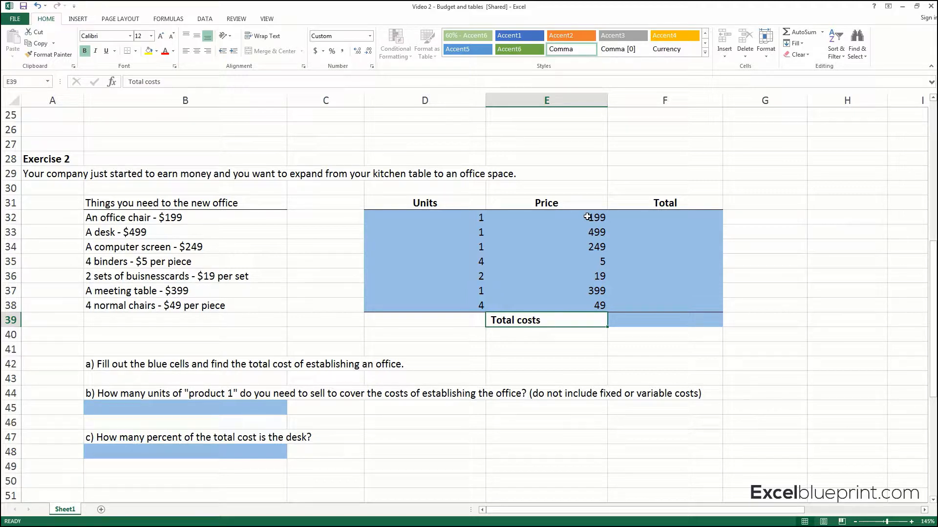
Step: Examine the units and price cells of the office chair and binders rows that determine each item's total
left_click(686, 221)
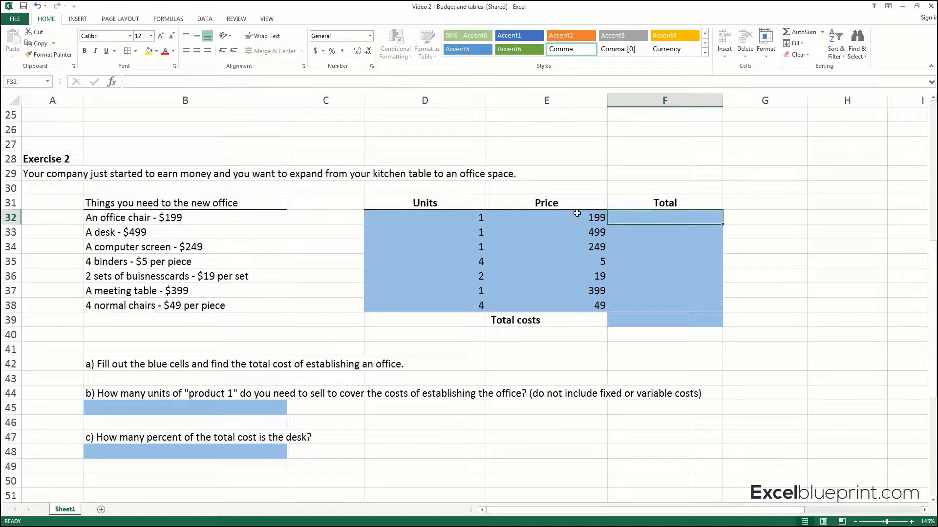
left_click(477, 219)
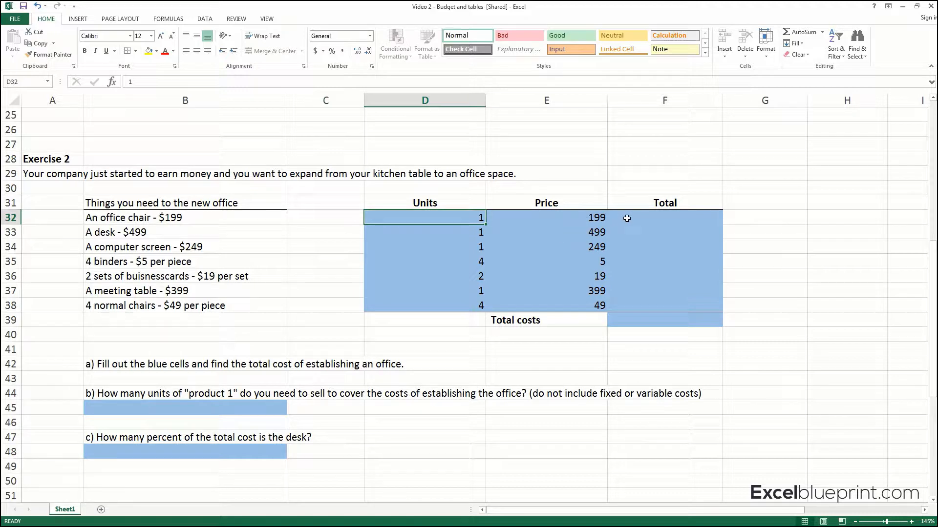
left_click(513, 266)
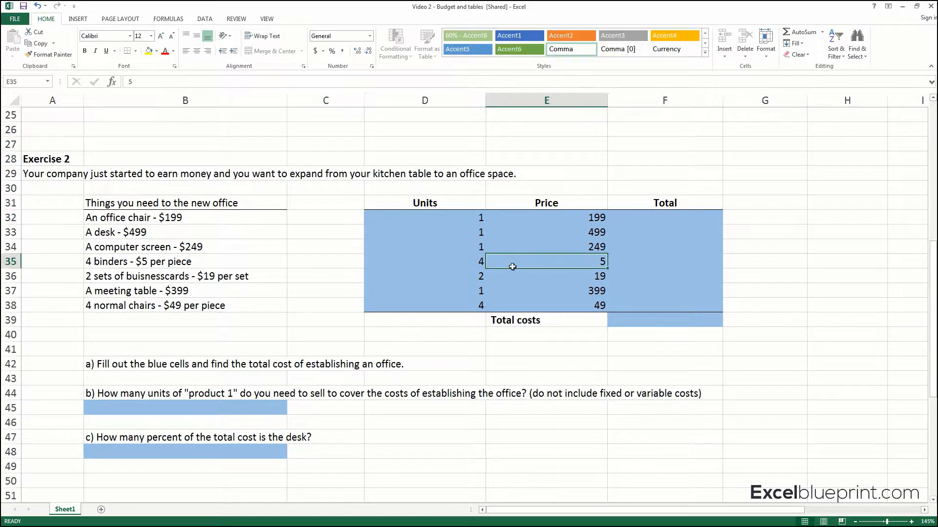
left_click(476, 258)
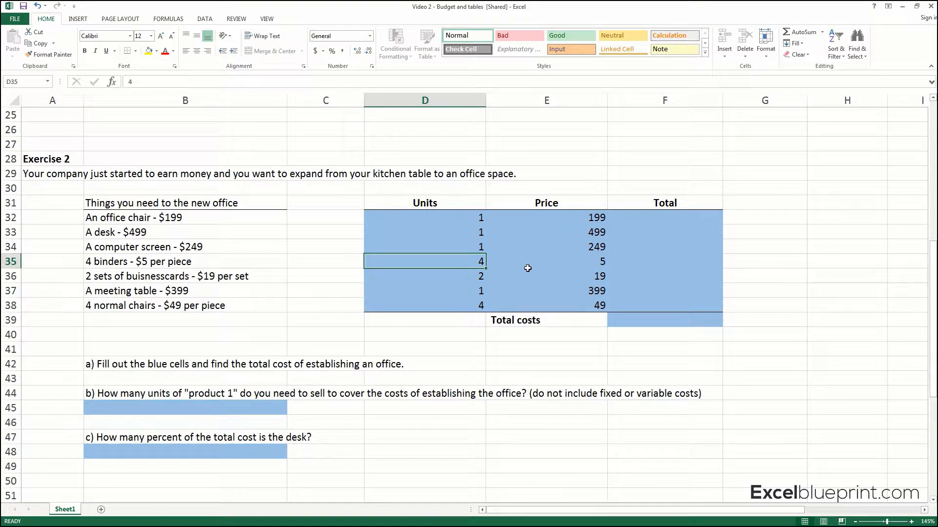
left_click(642, 217)
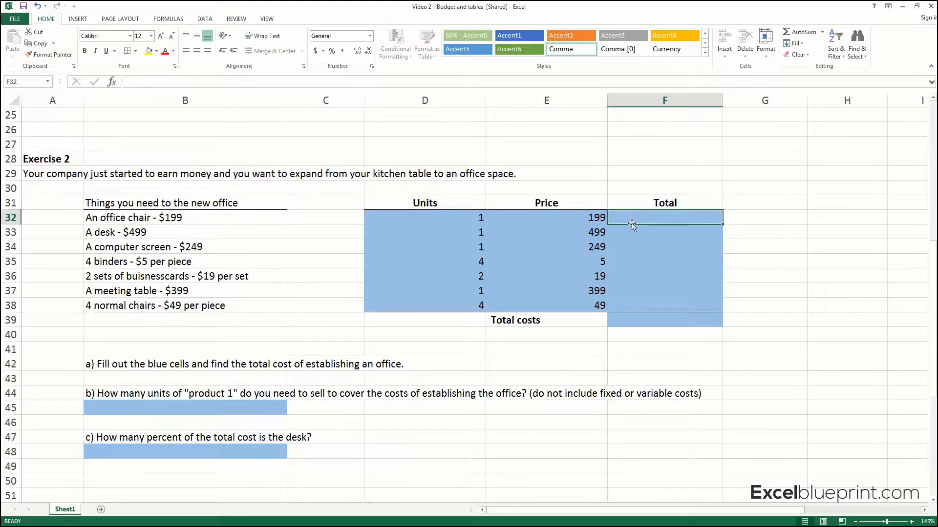
left_click(464, 219)
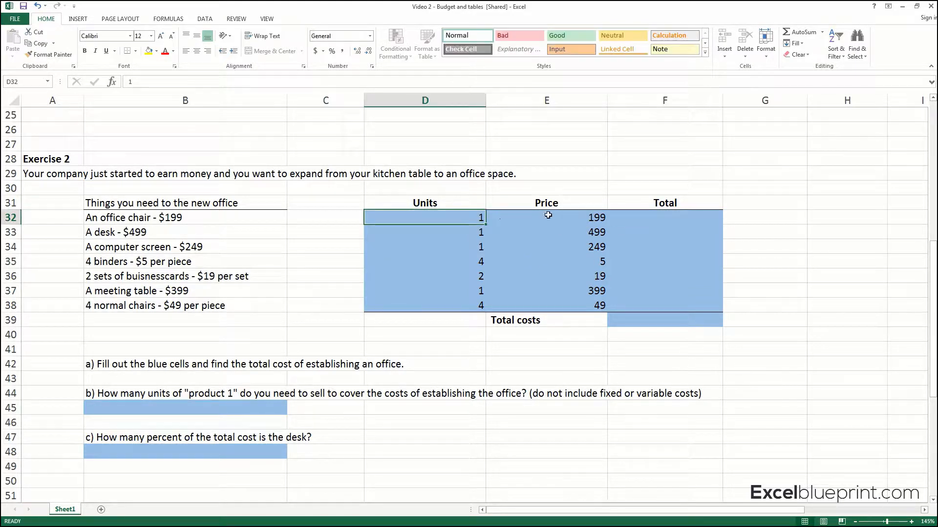
left_click(549, 215)
Step: Calculate the office chair's total in F32 by multiplying units by price with the formula =D32*E32
left_click(650, 218)
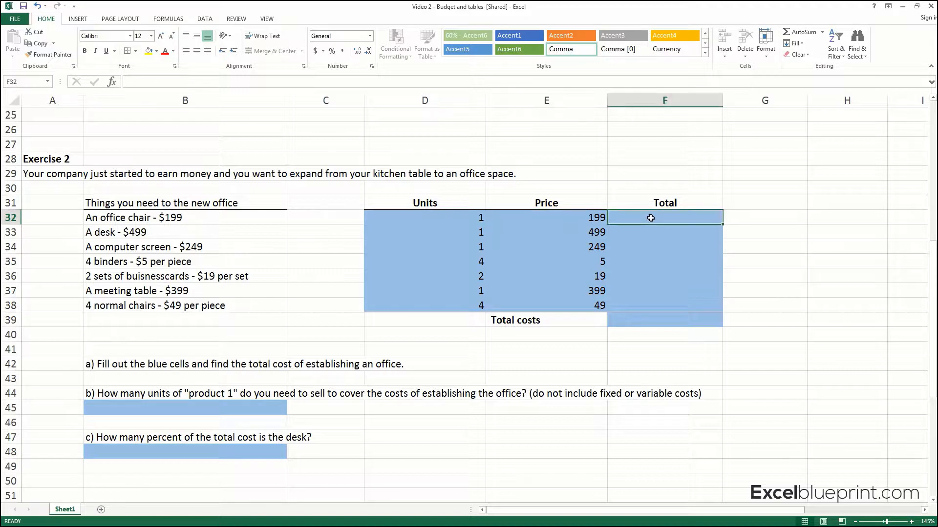
type("=")
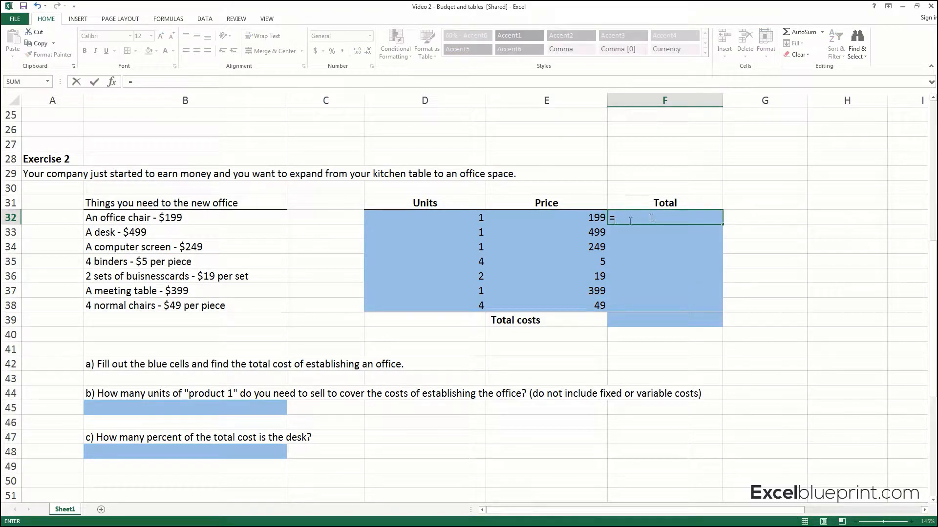
left_click(468, 219)
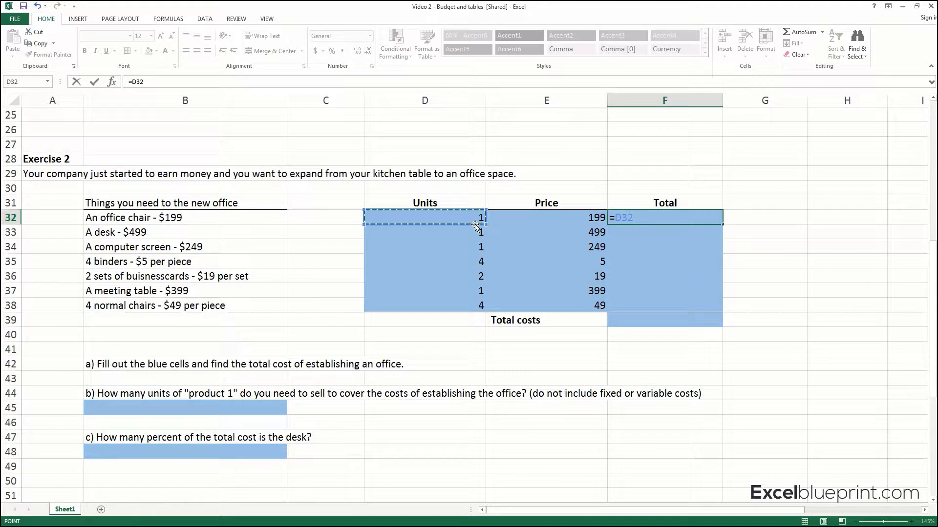
type("*")
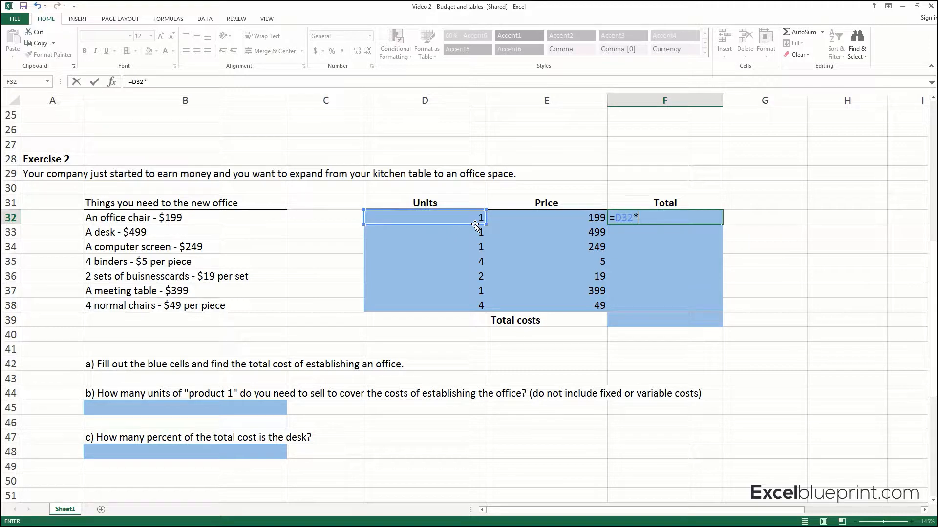
left_click(564, 213)
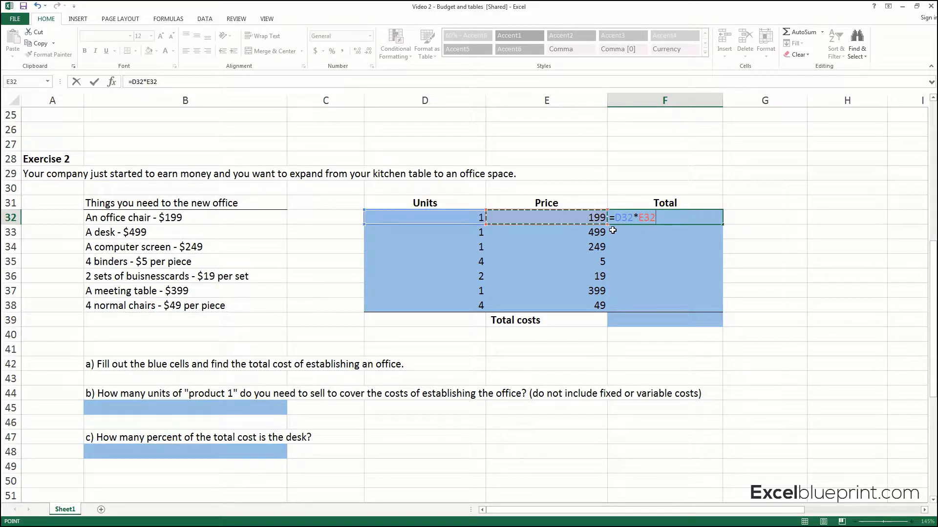
key("Return")
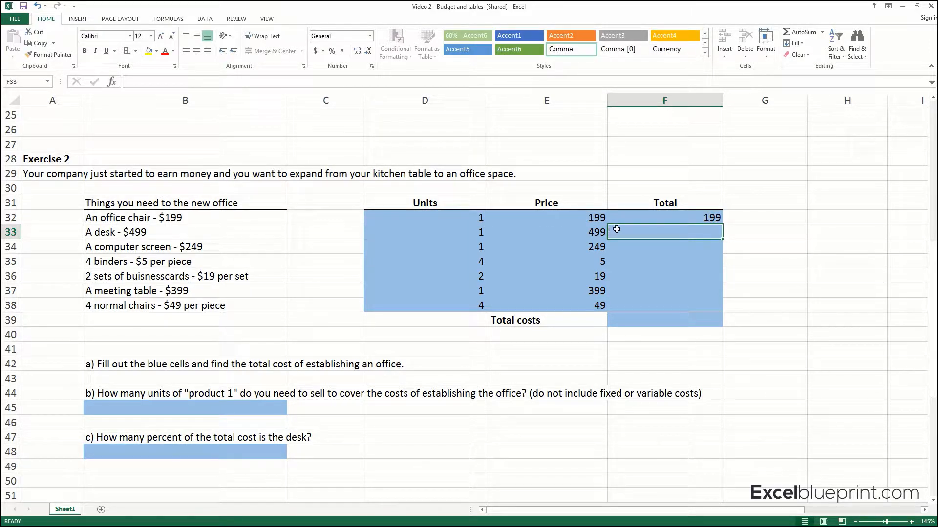
Step: Copy the total formula from F32 down through F38 to calculate the total for every remaining office item
left_click(652, 214)
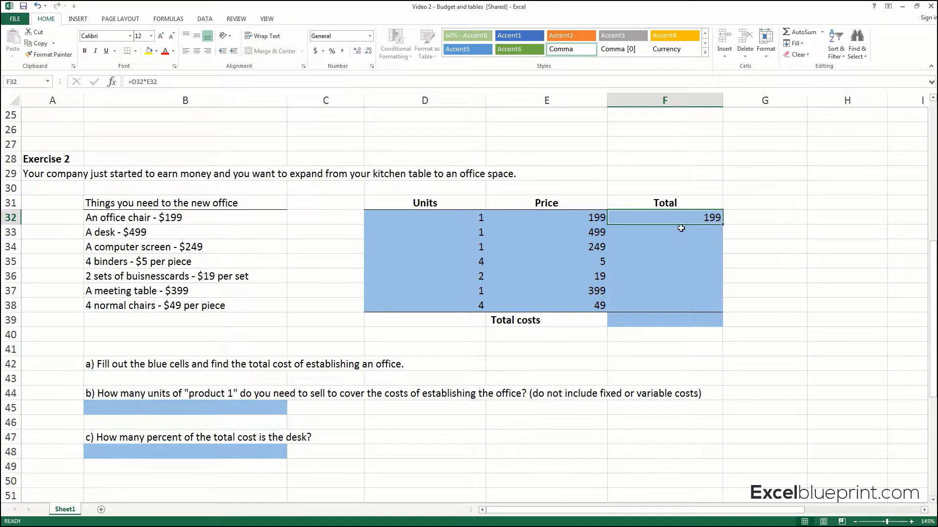
left_click(680, 230)
left_click(651, 247)
left_click(651, 261)
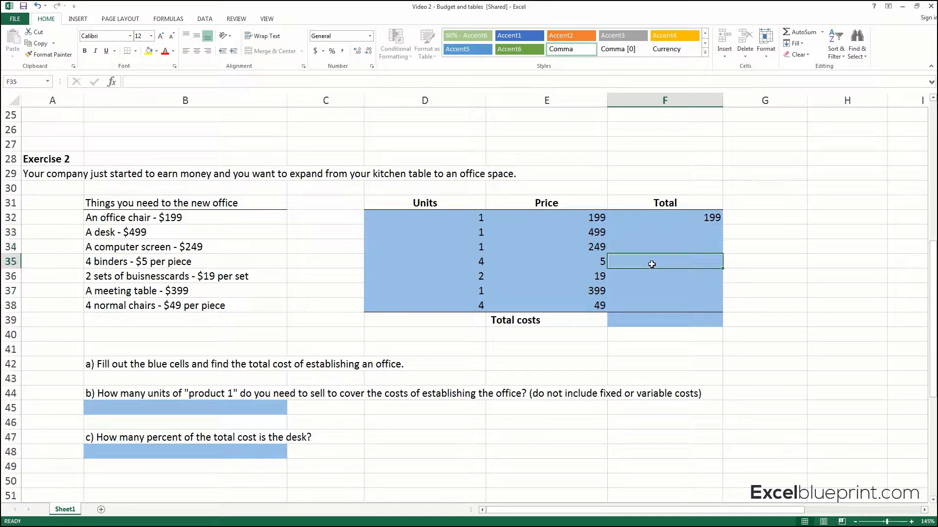
left_click(651, 275)
left_click(650, 289)
left_click(653, 301)
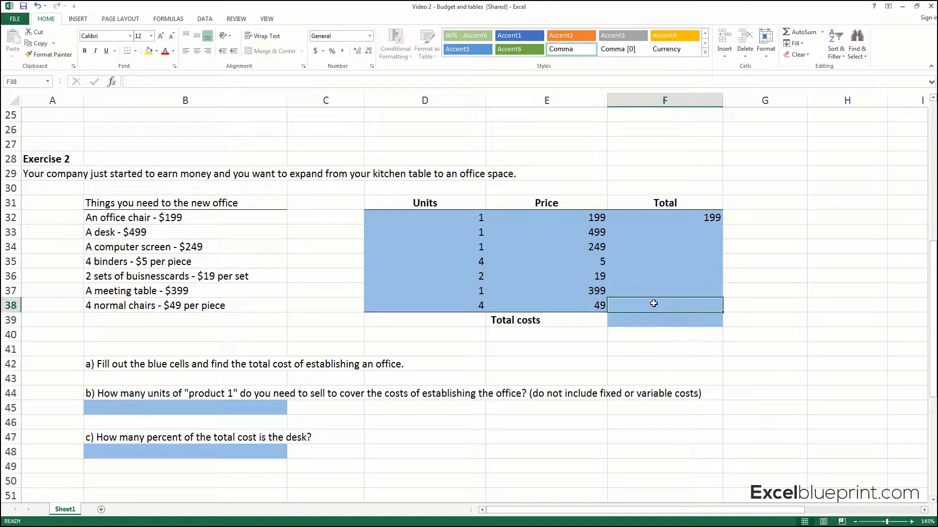
left_click(713, 216)
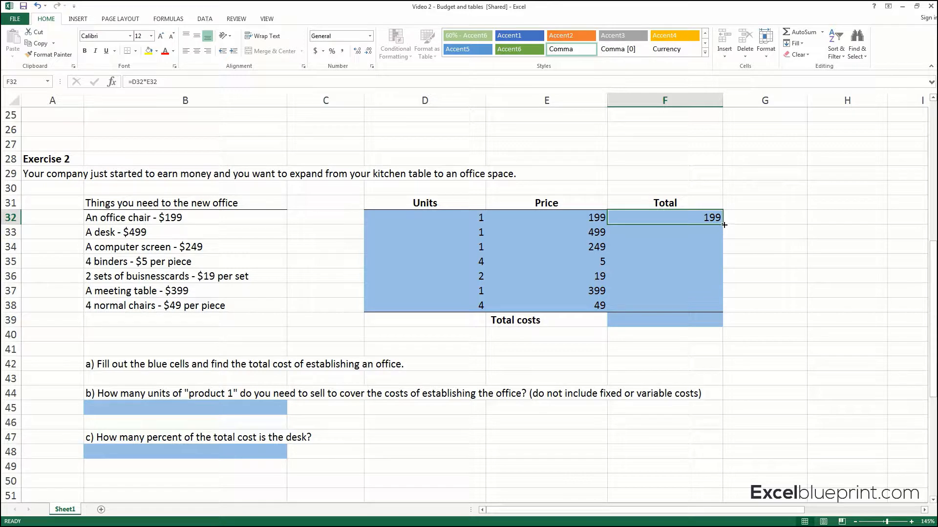
left_click_drag(723, 225, 719, 310)
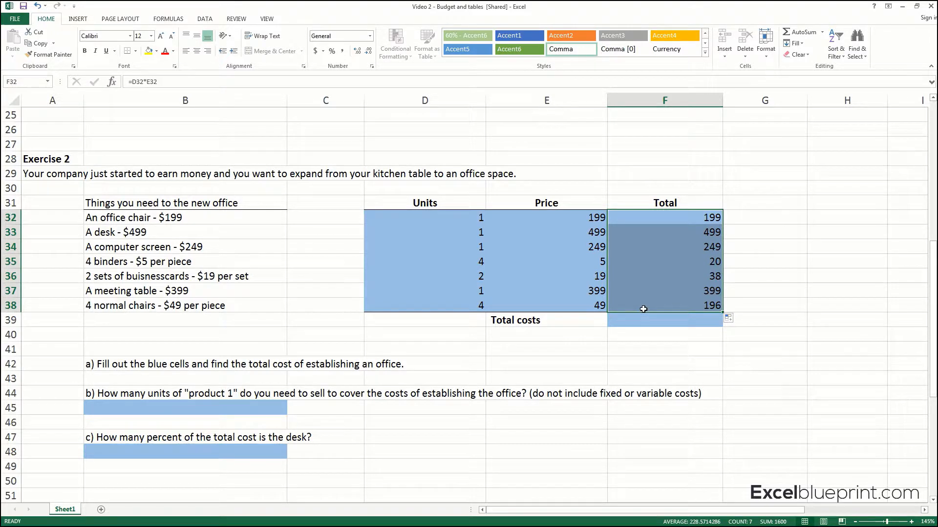
Step: Check the normal chairs' units, price and copied total formula in row 38
left_click(625, 310)
left_click(464, 305)
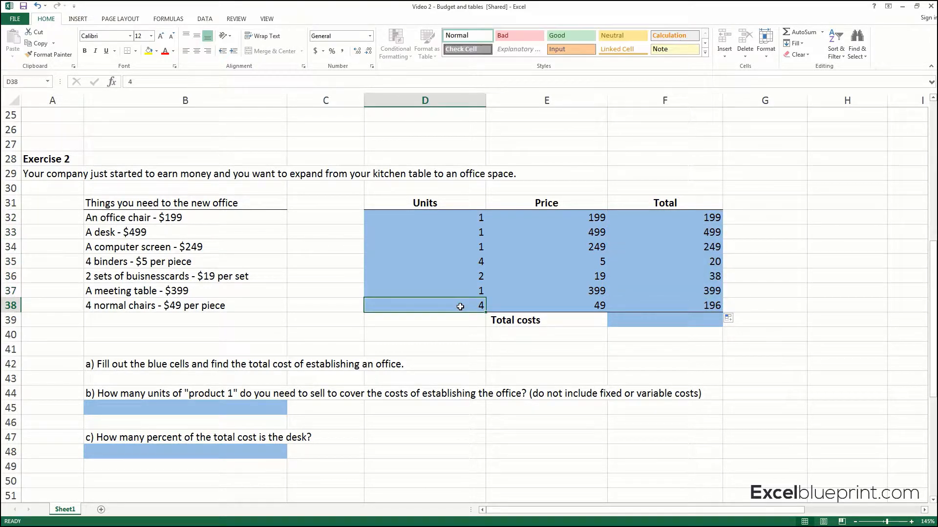
left_click(566, 305)
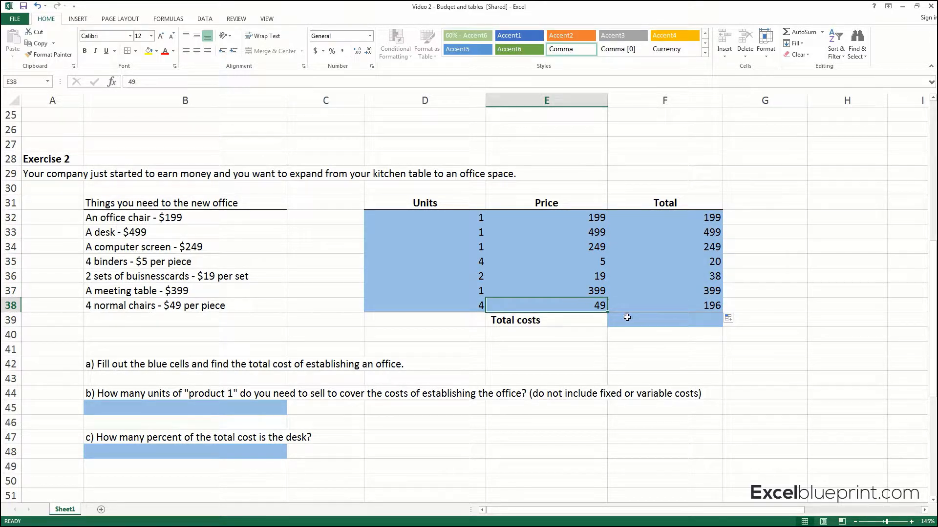
left_click(699, 305)
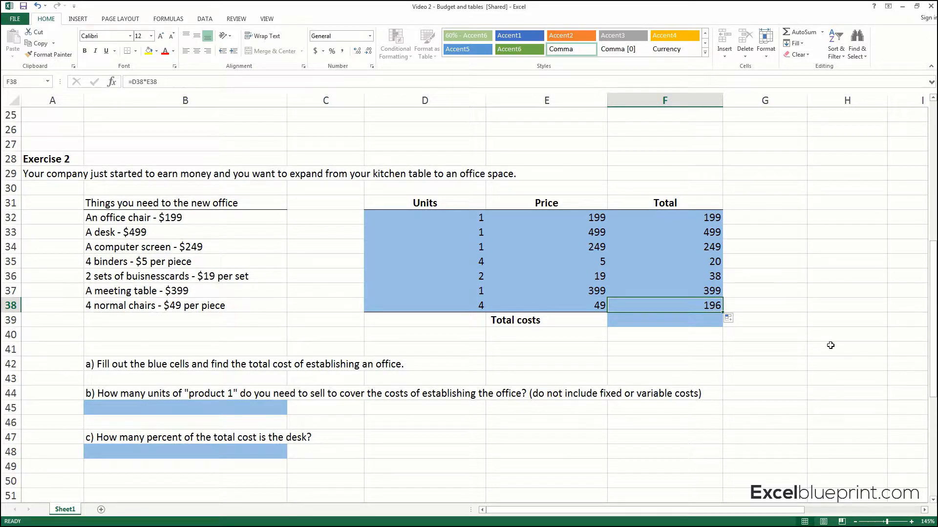
Step: Sum the item totals F32:F38 in the total costs cell F39 with the AutoSum formula =SUM(F32:F38)
left_click(694, 323)
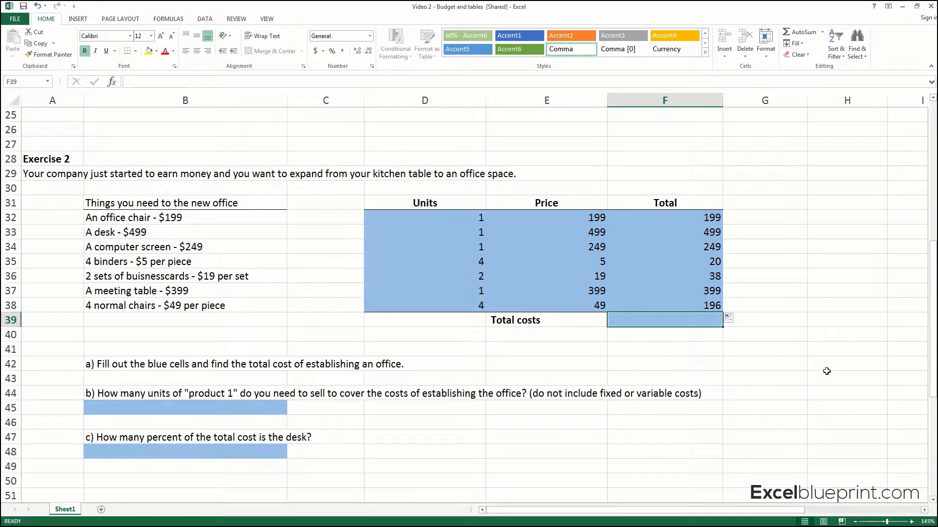
left_click(822, 33)
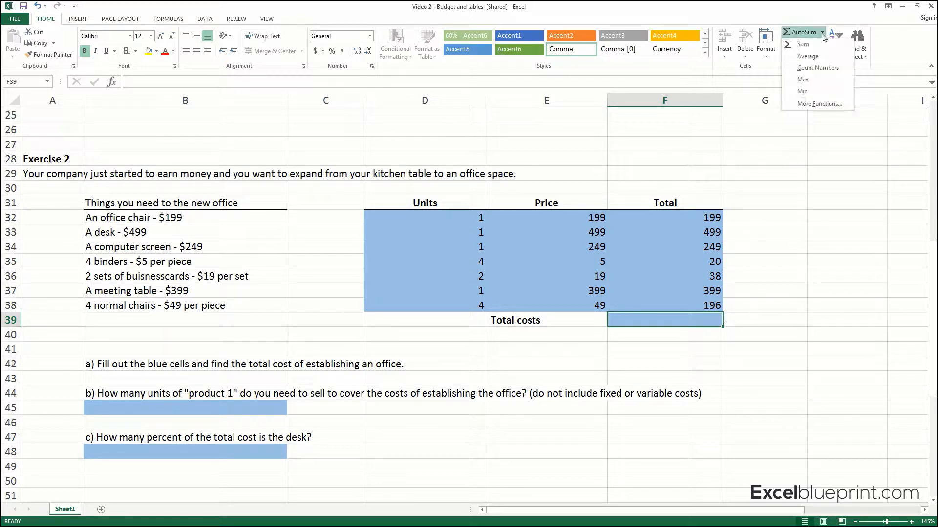
left_click(813, 44)
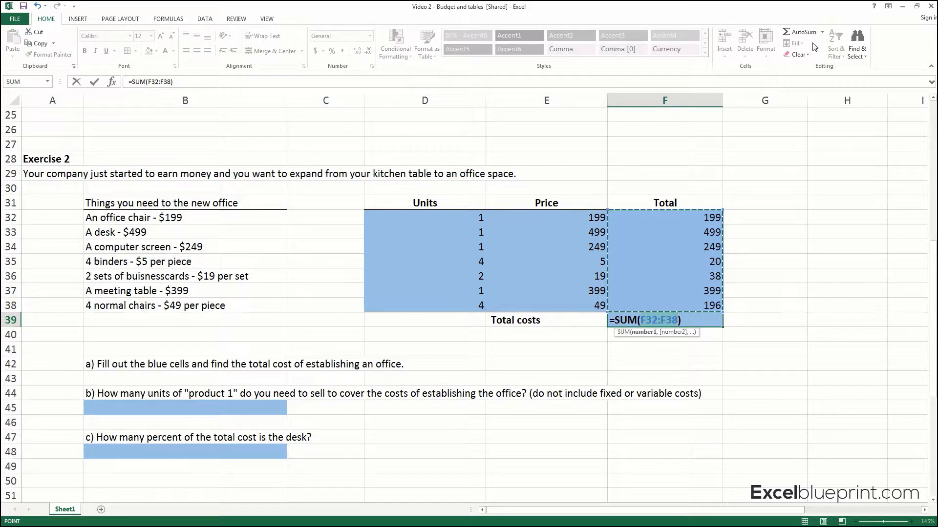
key("Return")
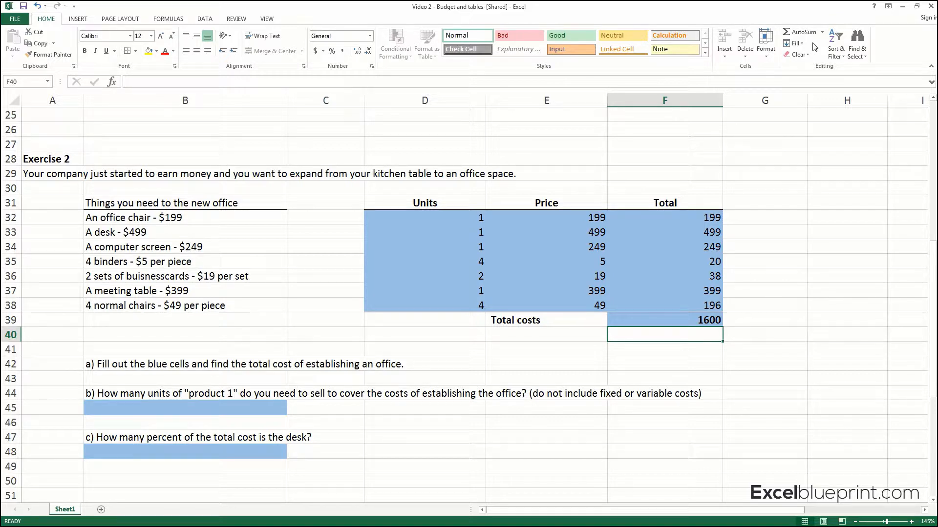
Step: Format the total costs in F39 with a thousands separator and no decimals
left_click(709, 320)
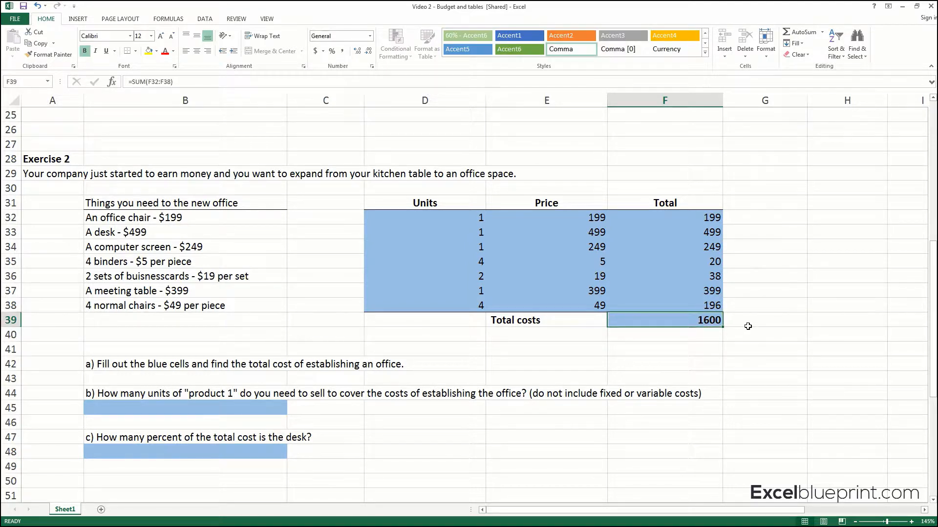
left_click(343, 51)
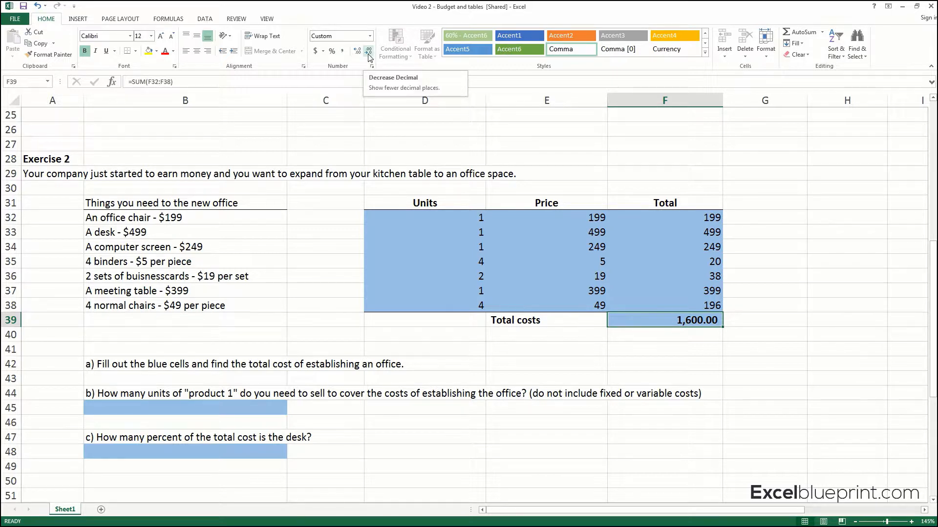
left_click(369, 56)
left_click(369, 56)
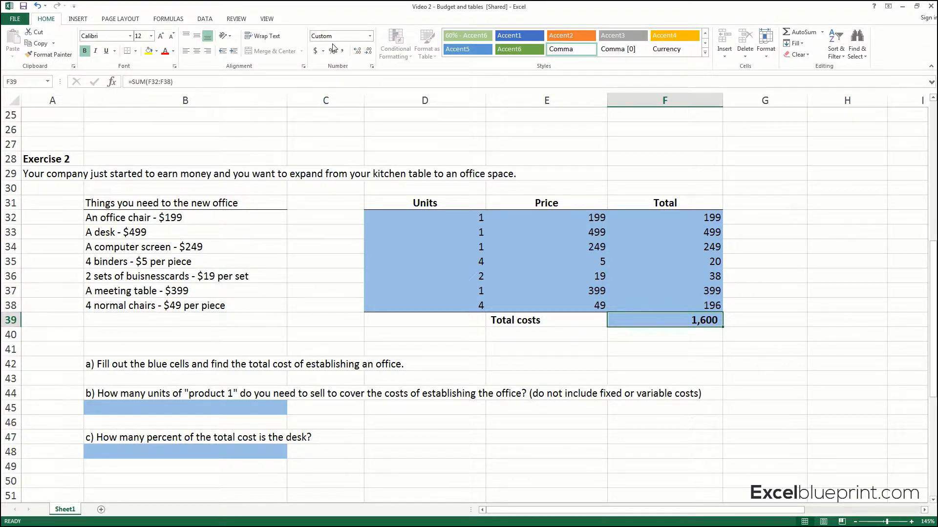
Step: Review questions a) and b) of Exercise 2 alongside the total costs cell F39
left_click(450, 288)
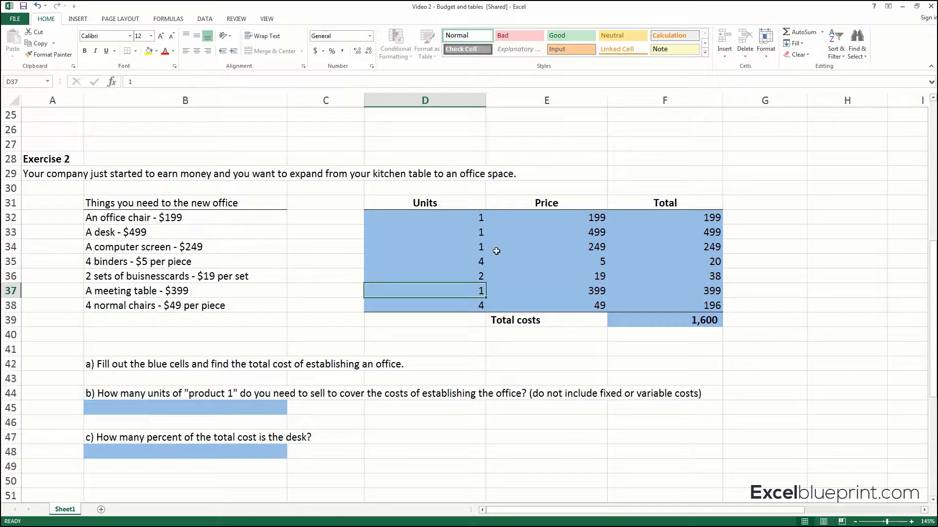
left_click(117, 364)
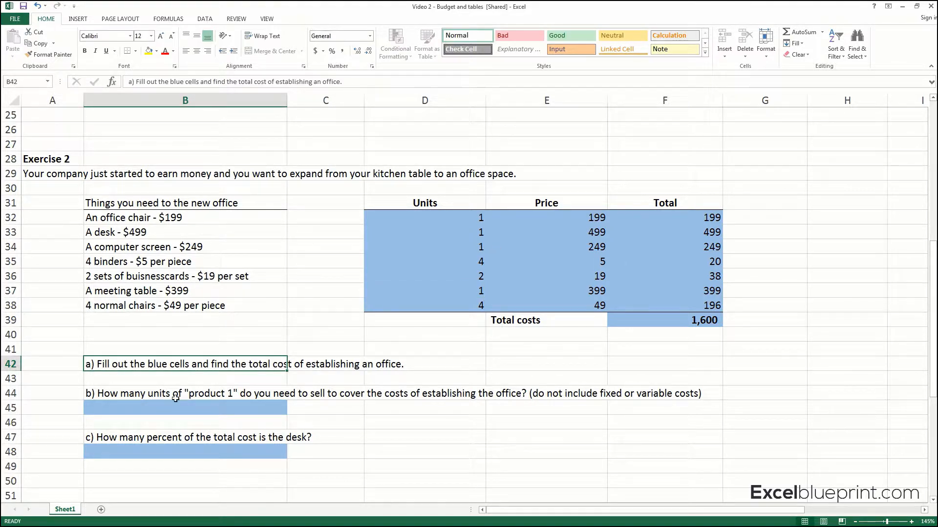
left_click(711, 317)
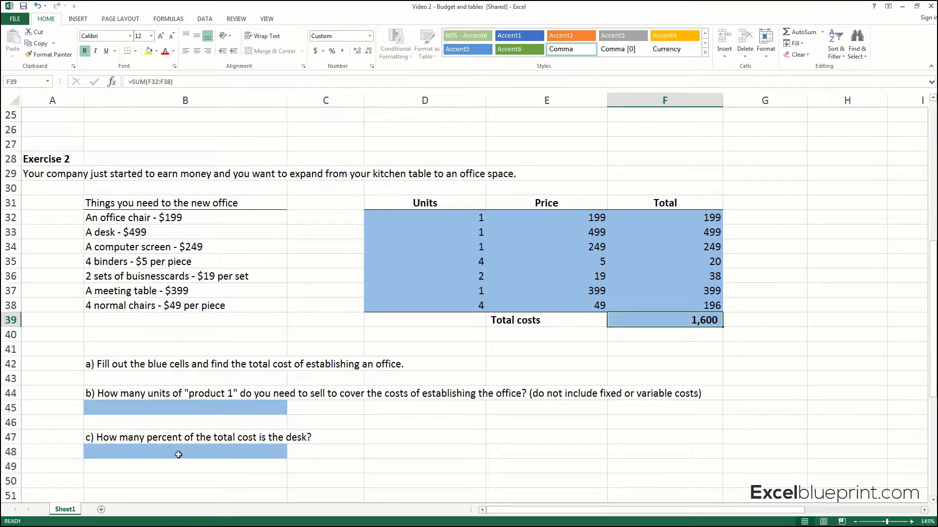
left_click(130, 396)
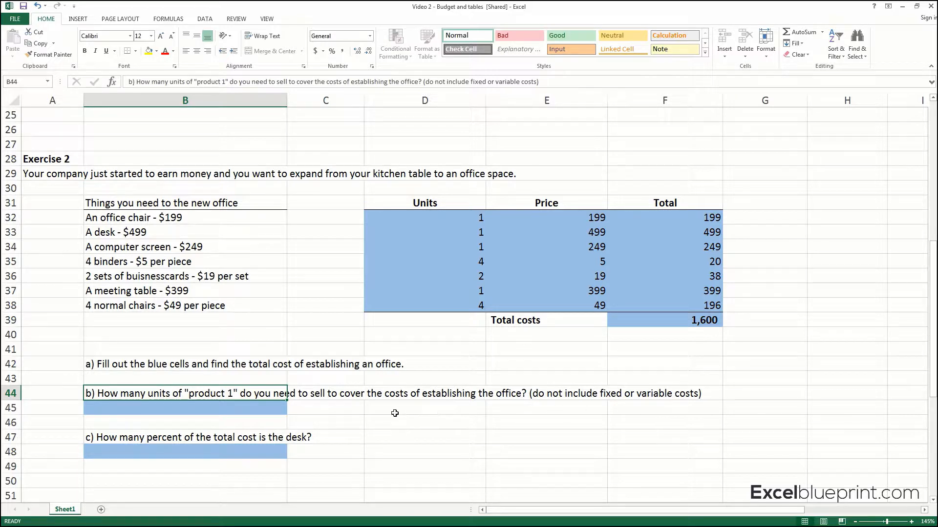
left_click(715, 323)
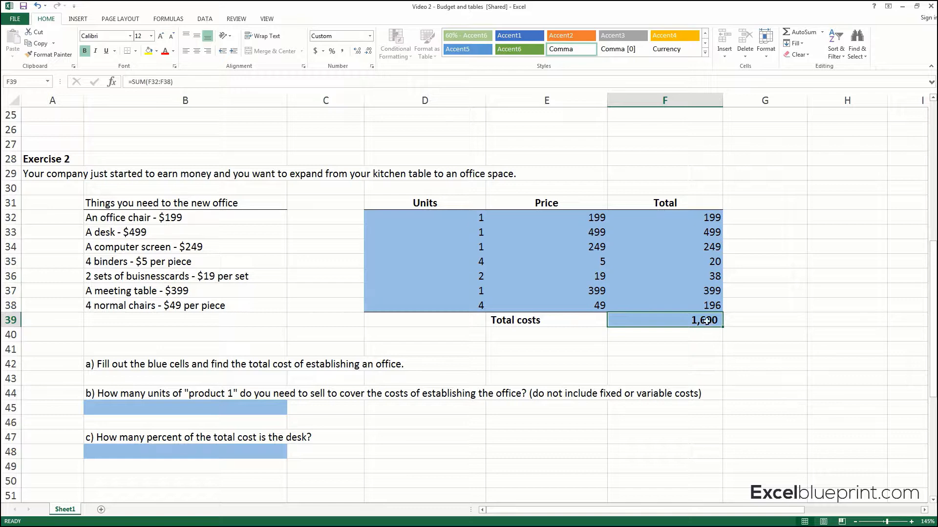
Step: Select answer cell B45 and look up the office's total costs and product 1's price for question b)
left_click(249, 410)
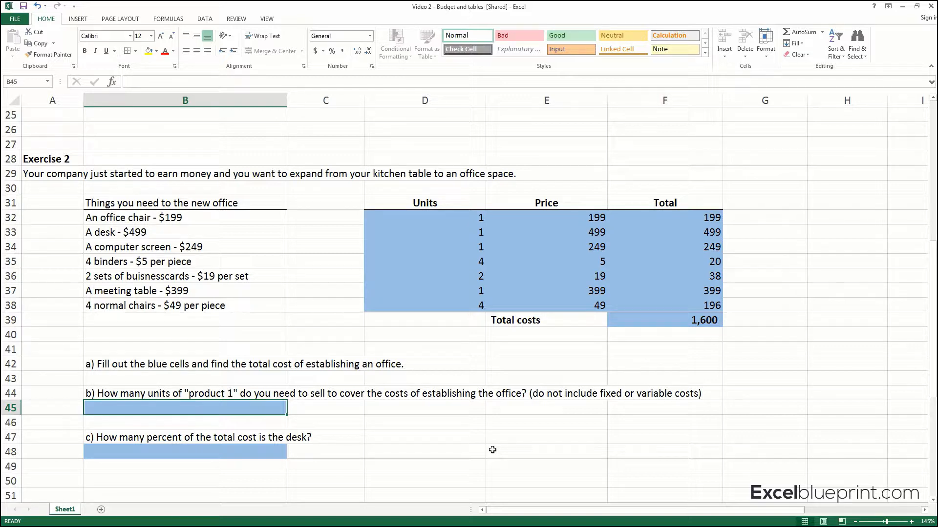
mouse_move(682, 319)
left_mouse_down()
mouse_move(733, 317)
mouse_move(689, 339)
mouse_move(683, 318)
left_mouse_up()
left_click_drag(755, 325, 701, 355)
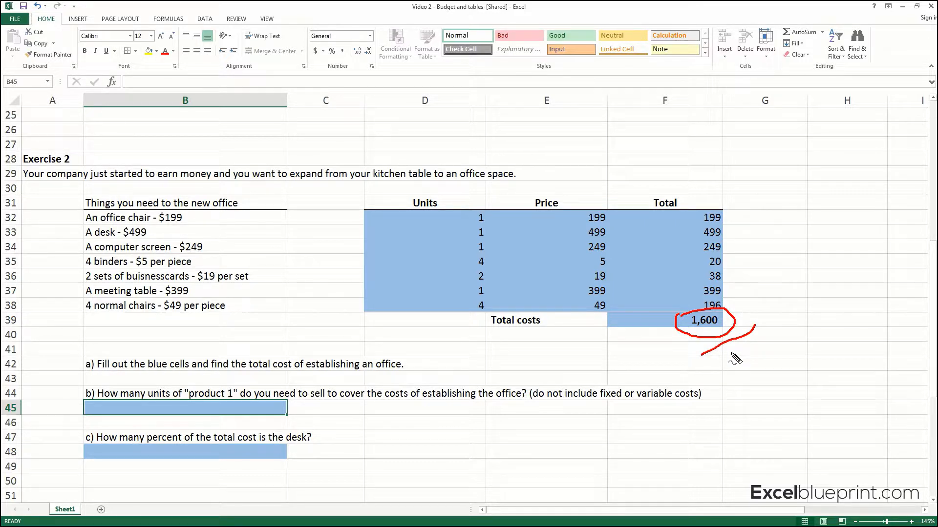
key("Escape")
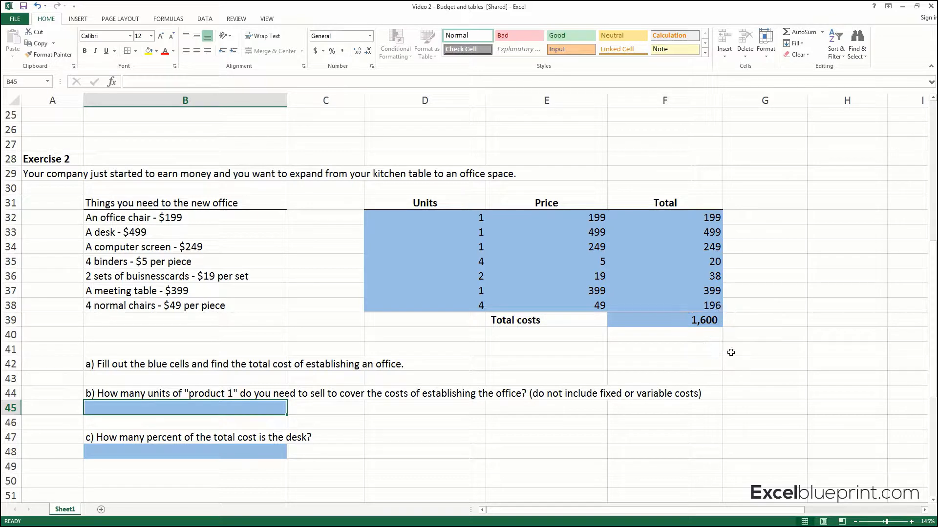
scroll(266, 433, "up", 8)
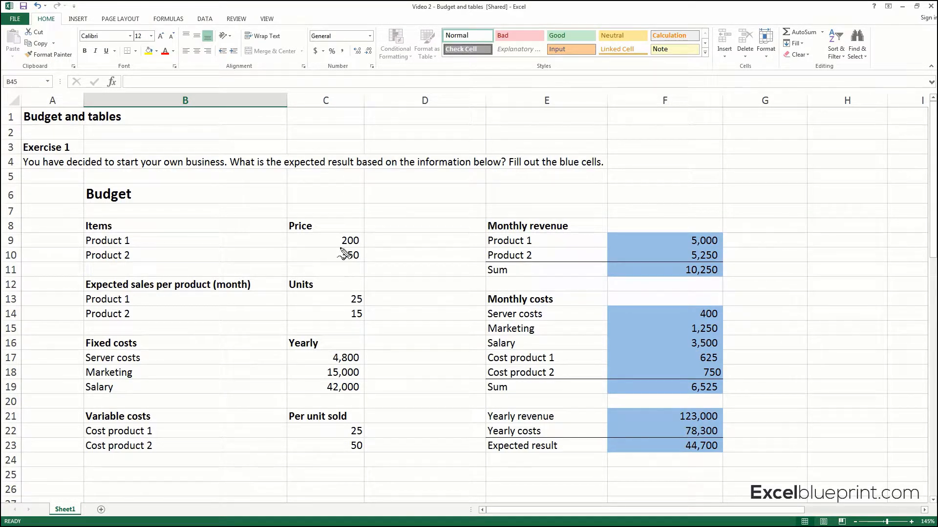
mouse_move(334, 239)
left_mouse_down()
mouse_move(364, 241)
mouse_move(351, 255)
mouse_move(335, 237)
left_mouse_up()
key("Escape")
scroll(366, 281, "down", 11)
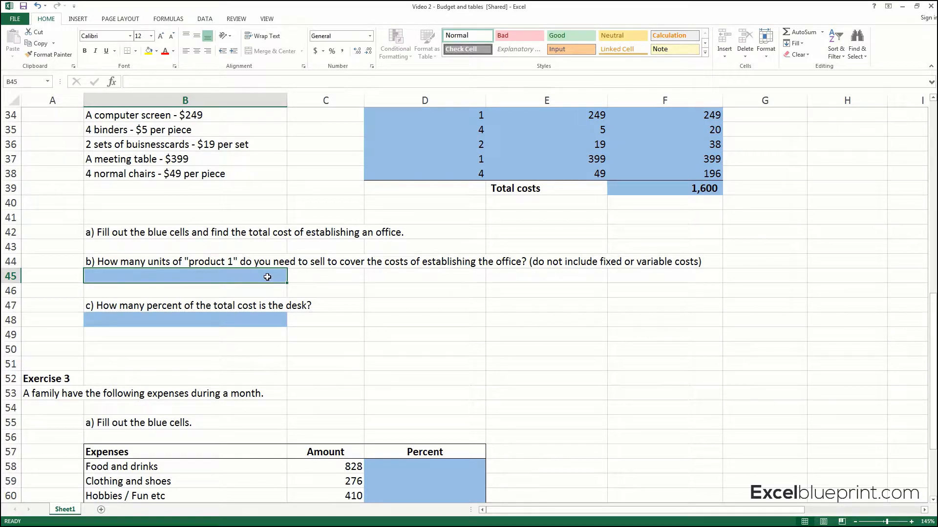
Step: Calculate the product 1 units needed to cover the office costs in B45 with the formula =F39/C9
type("=")
left_click(703, 188)
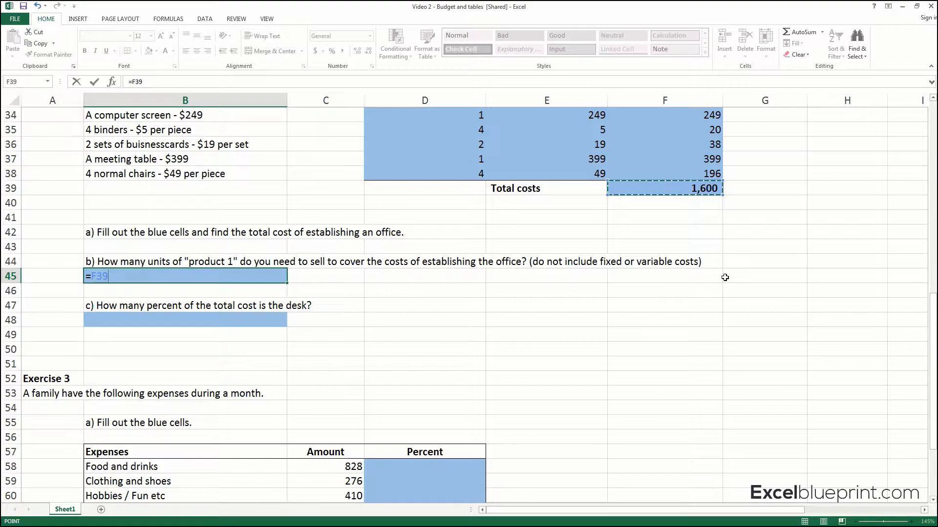
type("/")
scroll(725, 277, "up", 11)
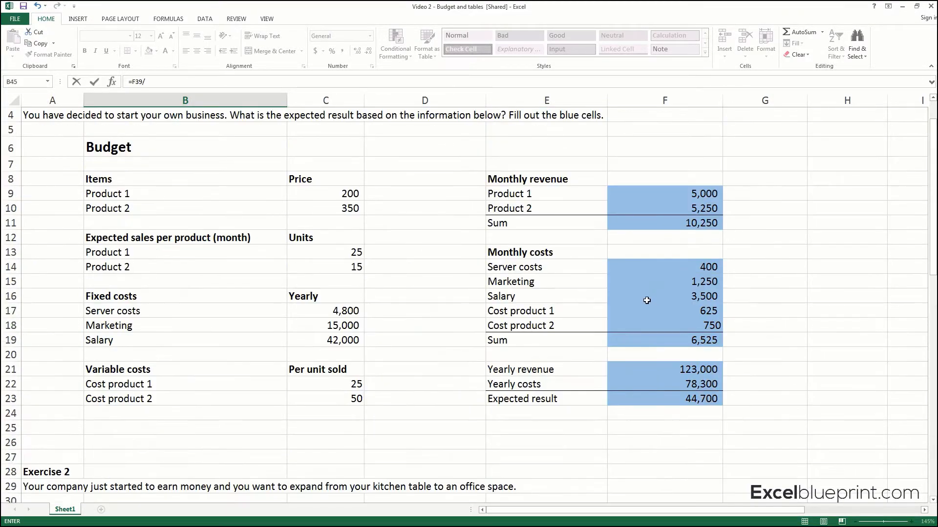
left_click(327, 241)
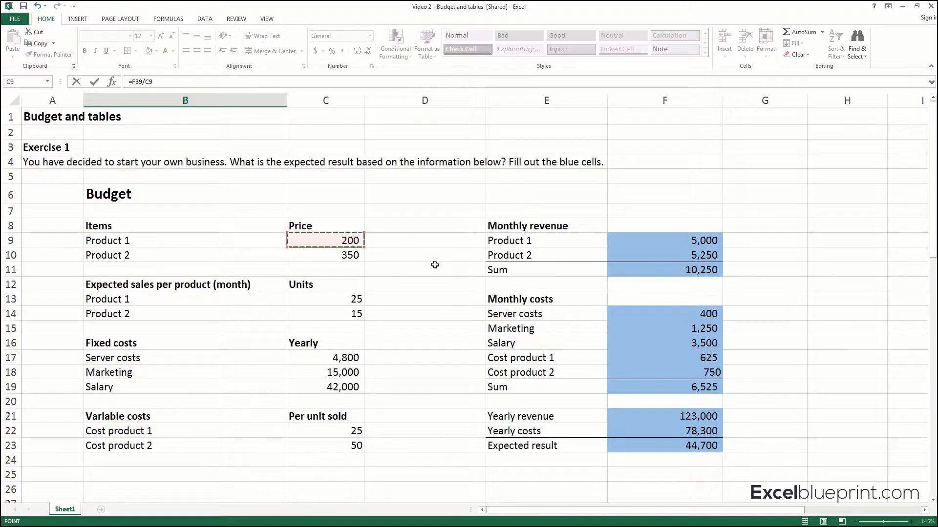
key("Return")
scroll(445, 247, "down", 2)
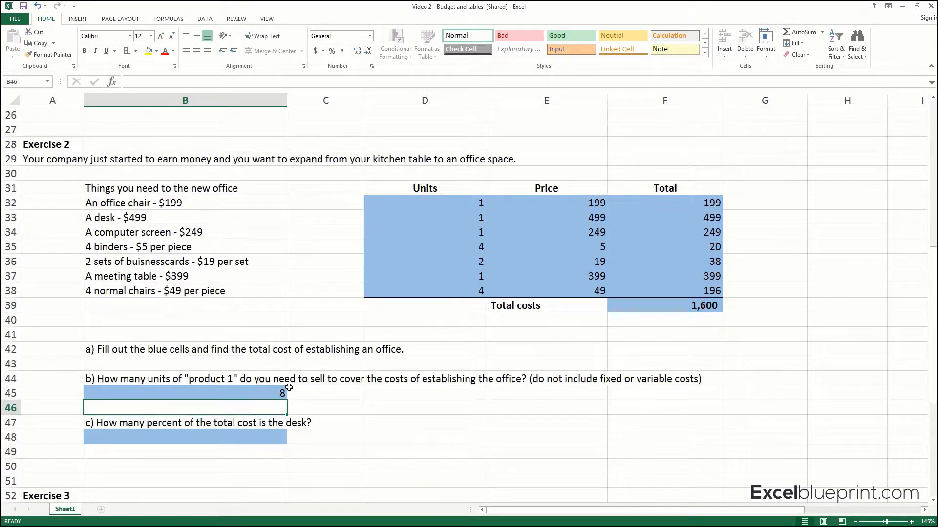
left_click(278, 393)
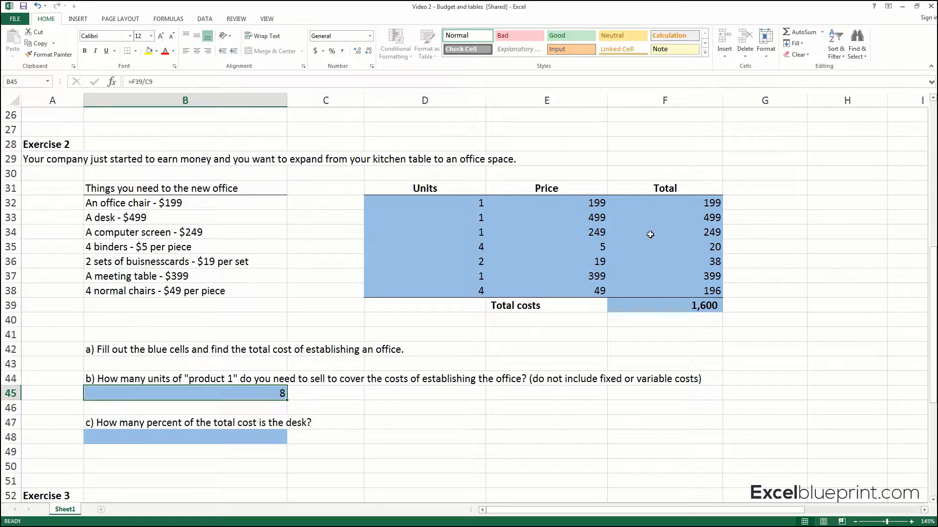
Step: Examine the desk's total in F33 and the total costs in F39 that question c) requires
left_click(251, 439)
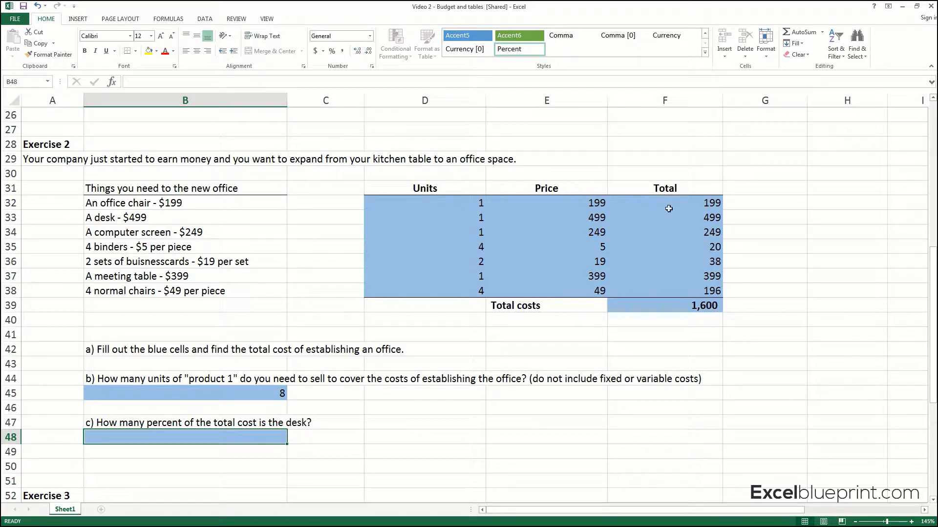
left_click(715, 219)
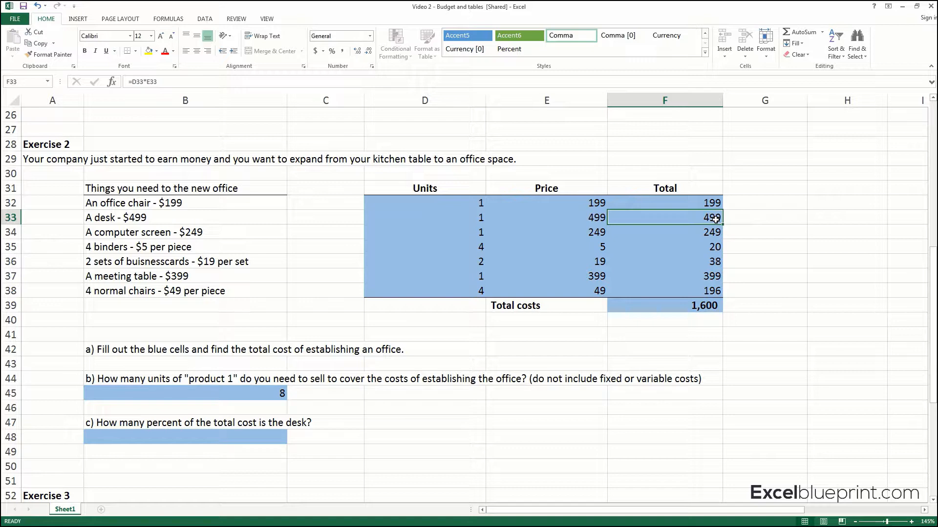
left_click(703, 308)
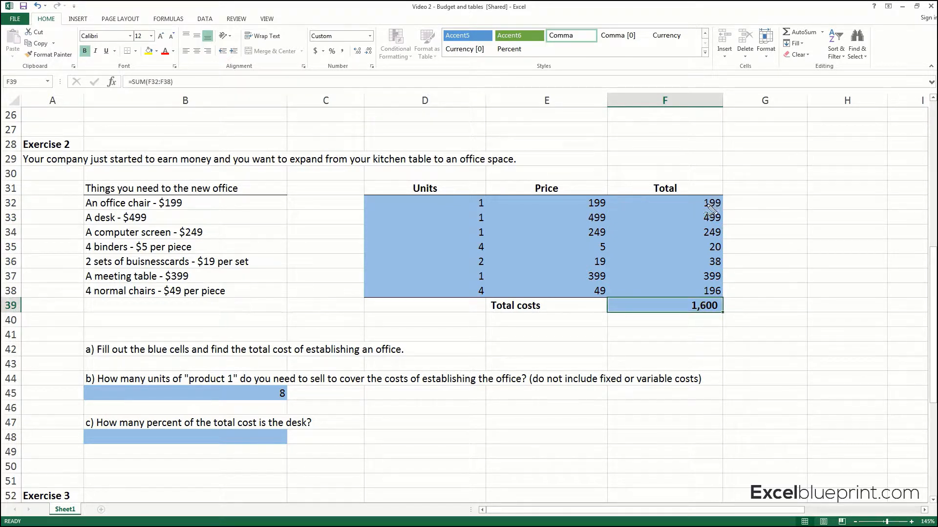
mouse_move(700, 215)
left_mouse_down()
mouse_move(726, 210)
mouse_move(712, 228)
mouse_move(701, 219)
mouse_move(733, 223)
mouse_move(721, 233)
left_mouse_up()
mouse_move(725, 309)
left_mouse_down()
mouse_move(742, 232)
mouse_move(738, 242)
mouse_move(748, 240)
left_mouse_up()
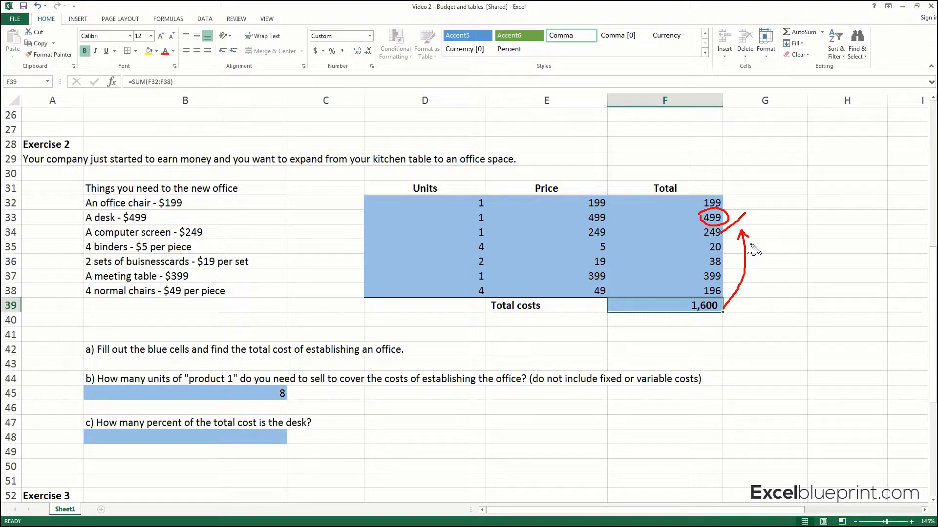
key("Escape")
Step: Calculate the desk's share of the total cost in B48 with the formula =F33/F39
left_click(268, 439)
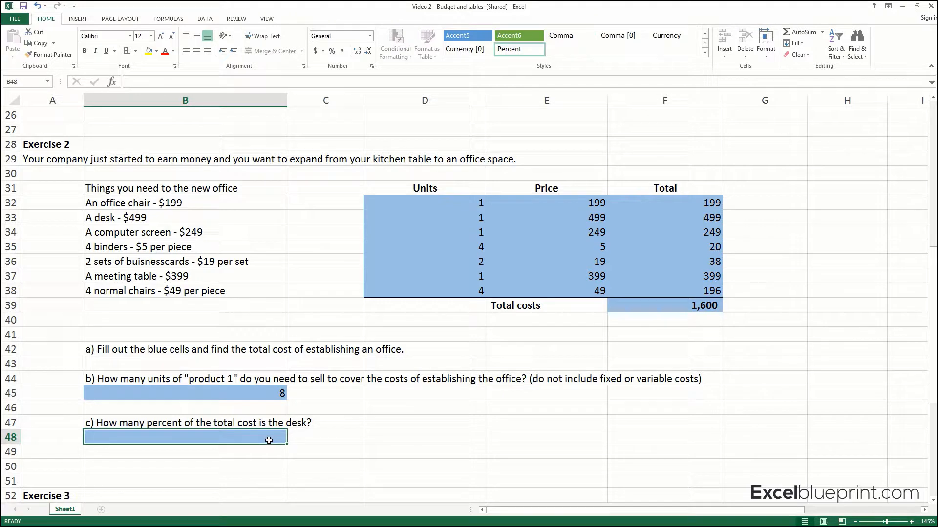
type("=")
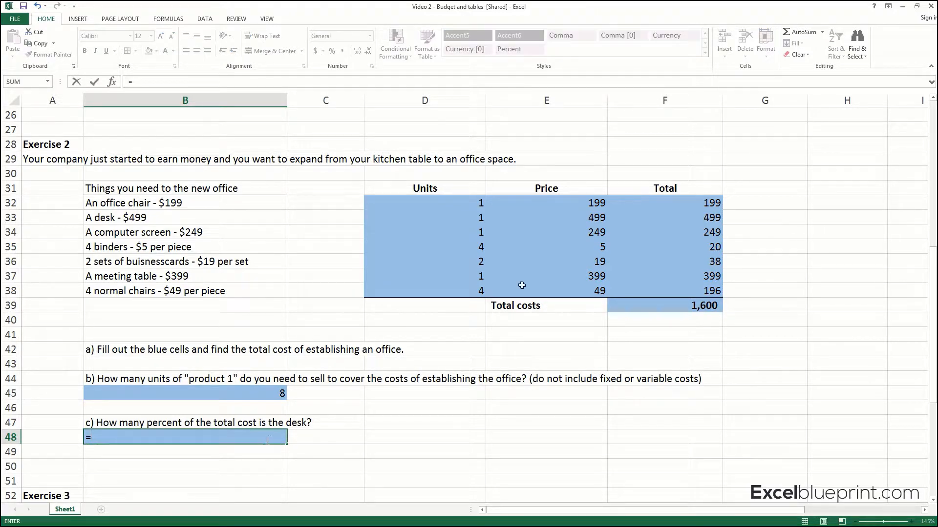
left_click(703, 222)
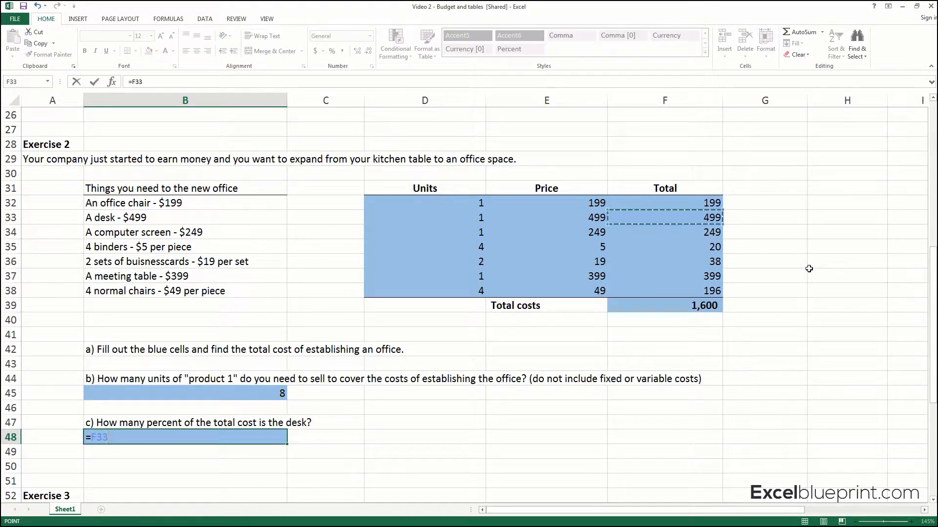
type("/")
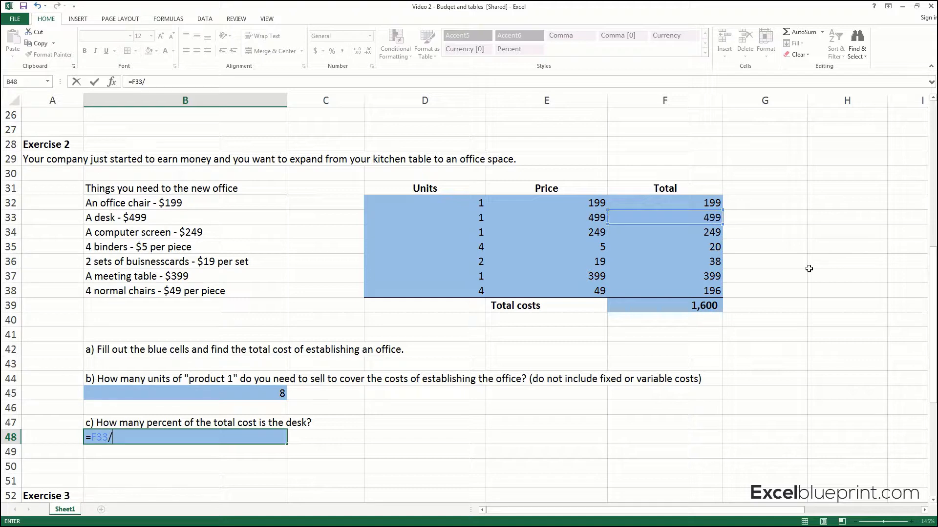
left_click(707, 304)
key("Return")
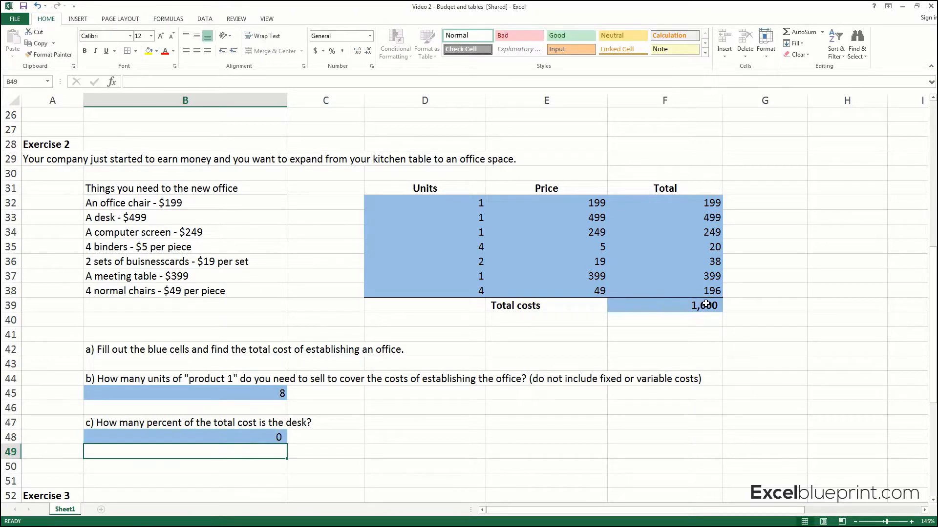
Step: Format the desk's cost share in B48 as a percentage with two decimals
left_click(257, 438)
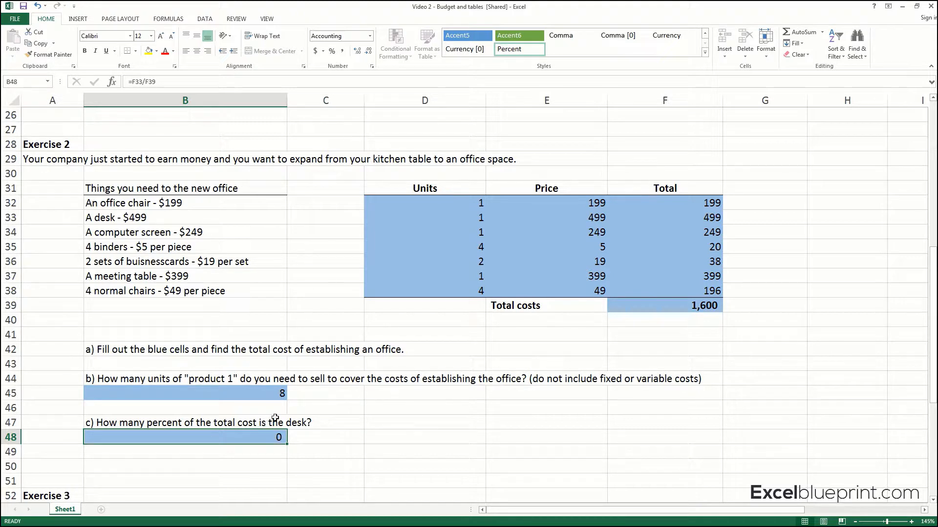
left_click(332, 51)
left_click(358, 52)
left_click(358, 51)
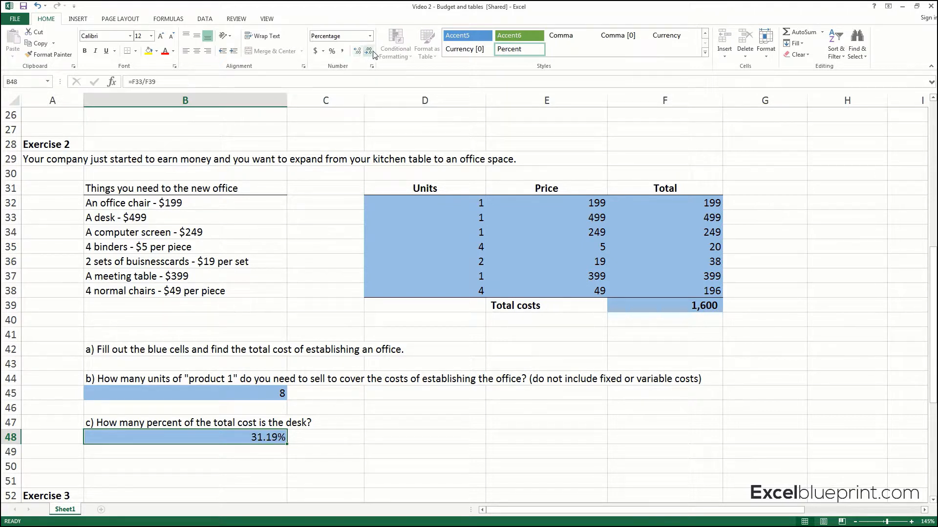
Step: Remove both decimals from the percentage in B48 and restore them
left_click(369, 52)
left_click(369, 51)
left_click(358, 52)
left_click(357, 52)
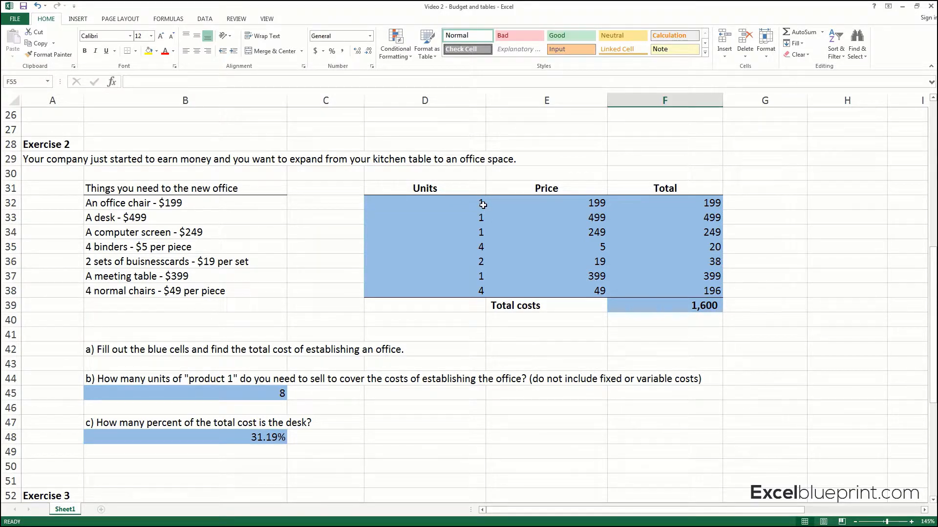
Step: Examine Exercise 3's family expense table and the blue cells in the Percent column and Total row that need filling
left_click(483, 205)
scroll(483, 206, "down", 5)
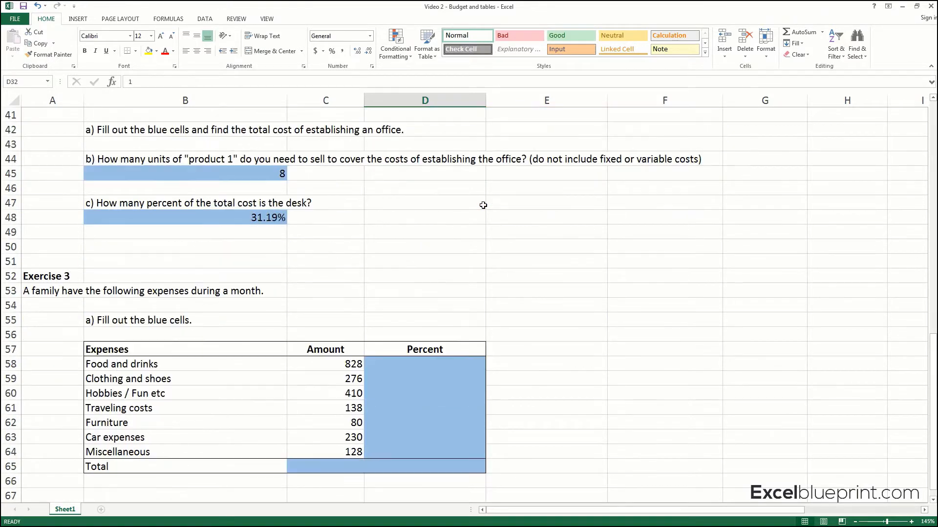
scroll(483, 206, "down", 3)
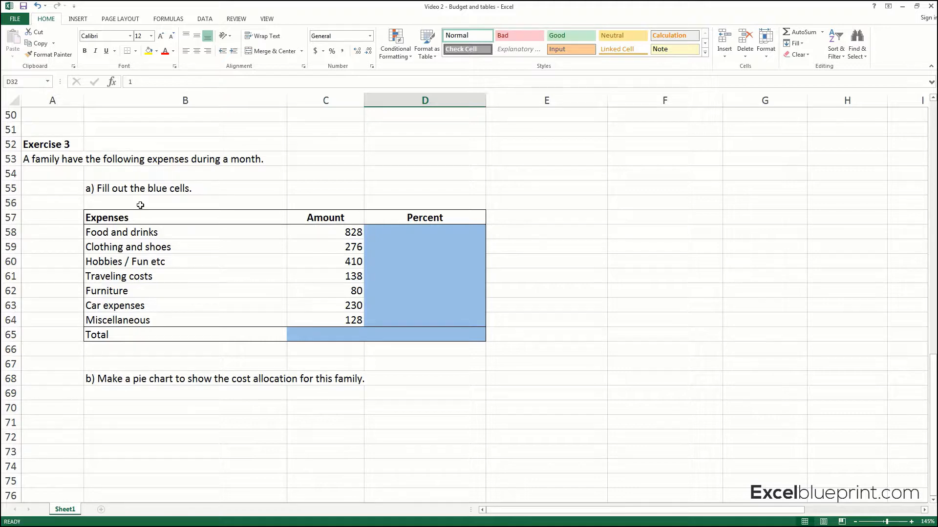
left_click_drag(132, 220, 435, 320)
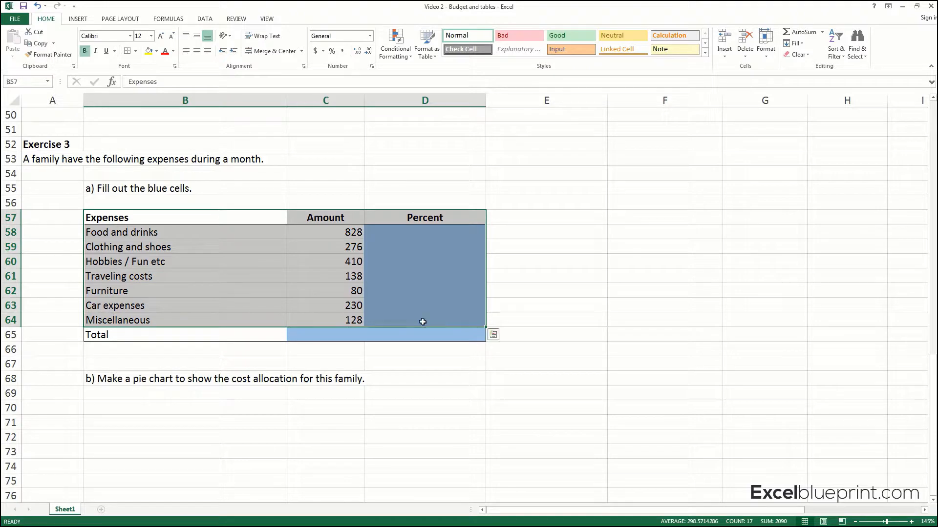
left_click(204, 256)
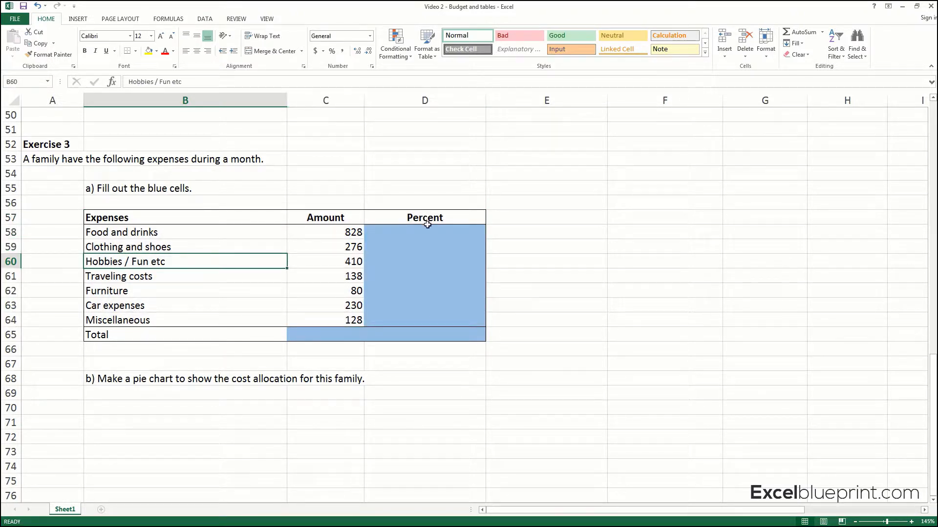
left_click_drag(425, 228, 352, 334)
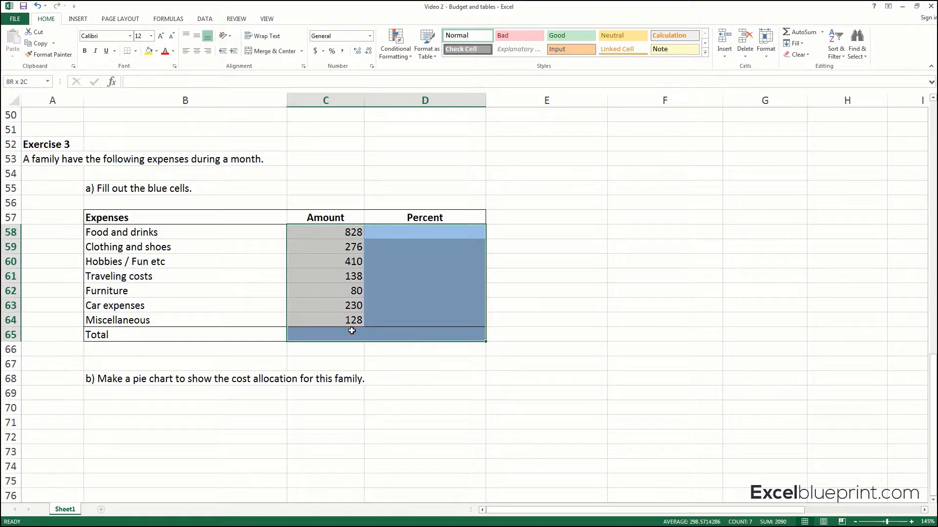
left_click(408, 315)
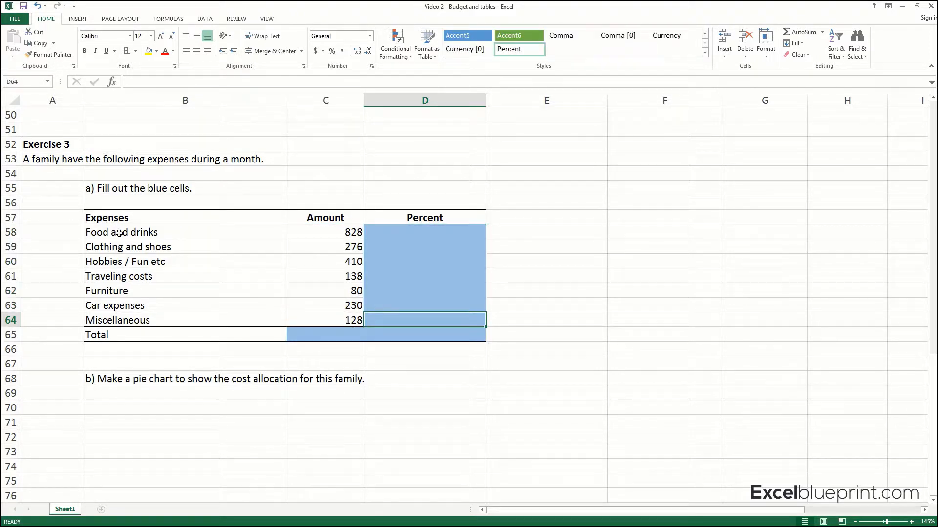
Step: Review the expense categories in B58:B64 and their monthly amounts in C58:C64
left_click_drag(122, 231, 130, 316)
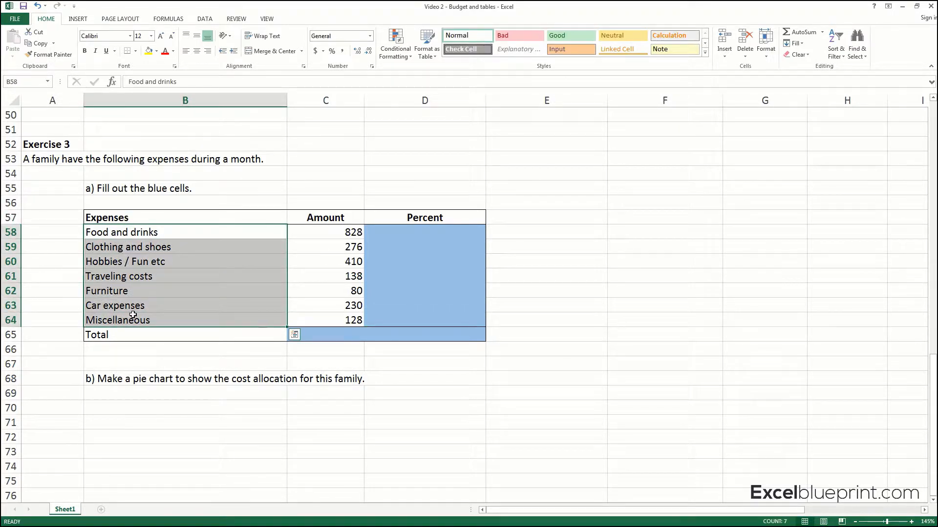
left_click(141, 231)
left_click(147, 252)
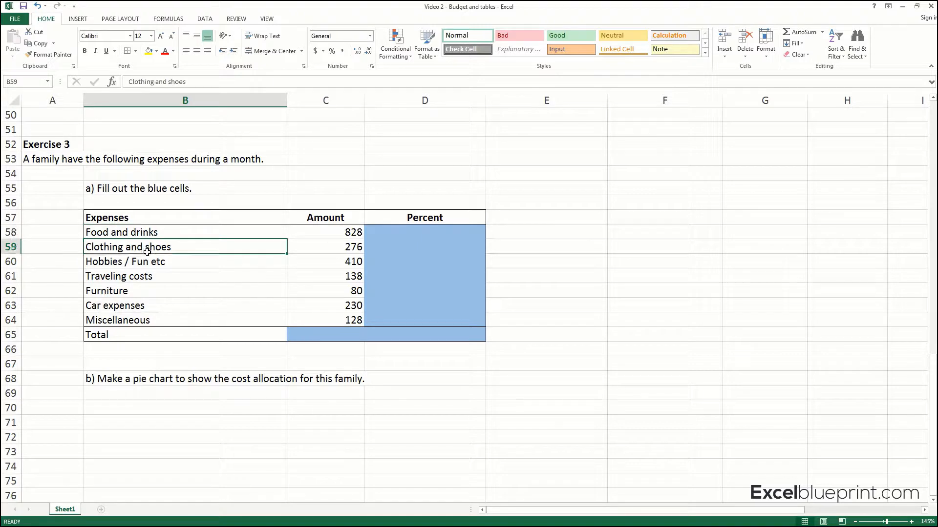
left_click(148, 265)
left_click(148, 278)
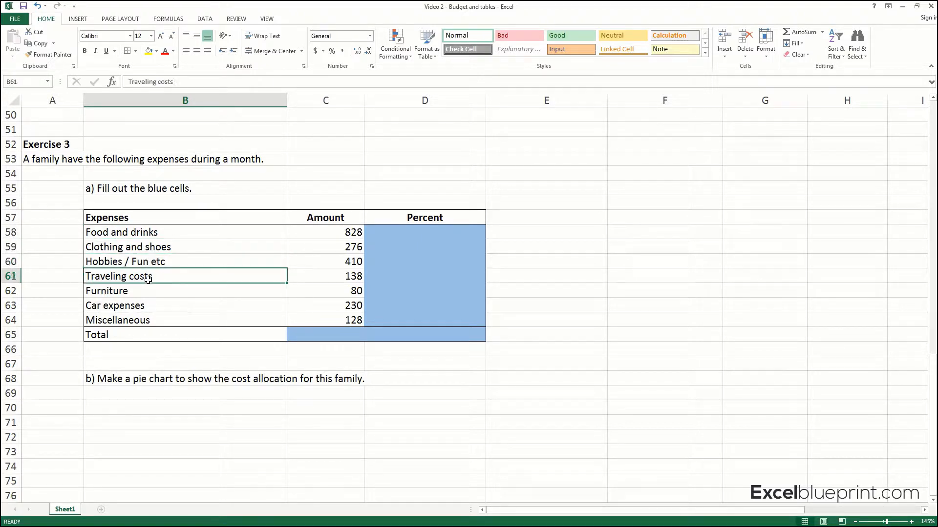
left_click(147, 295)
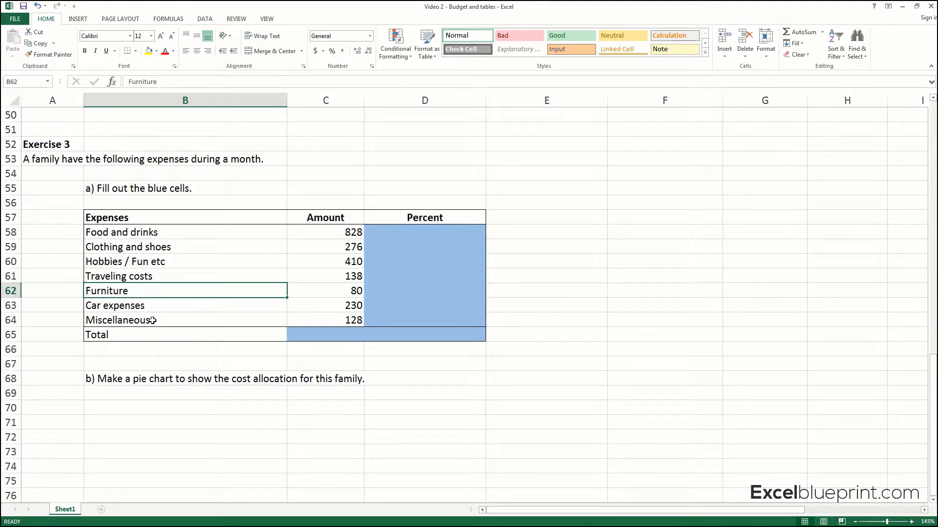
left_click(335, 235)
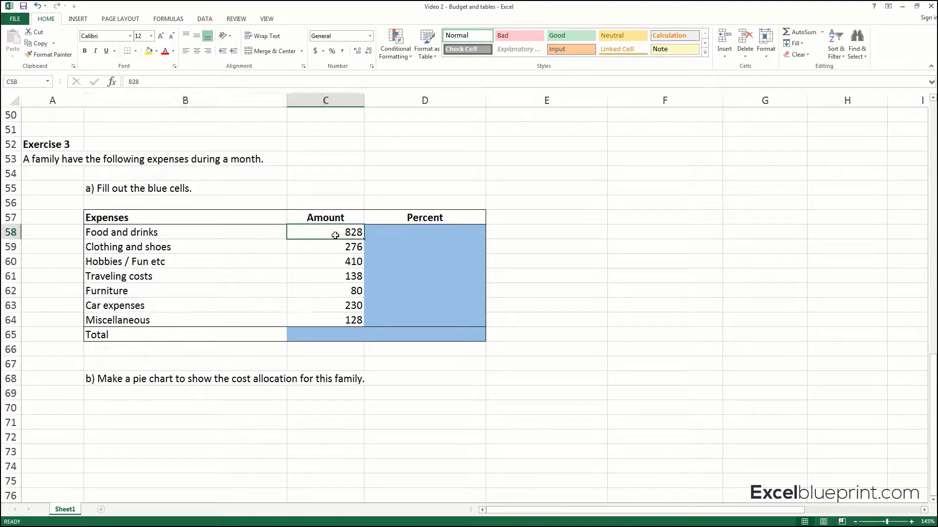
left_click(339, 246)
left_click(342, 260)
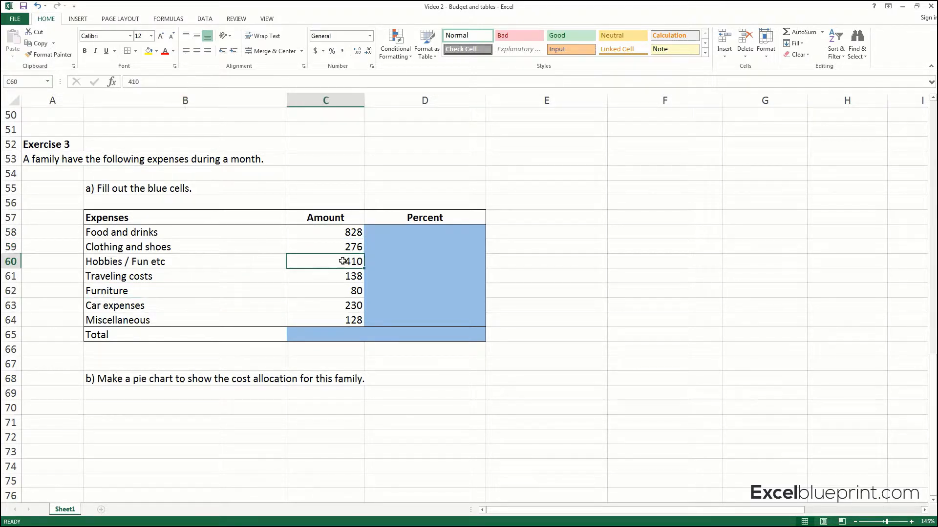
left_click(344, 276)
left_click(345, 291)
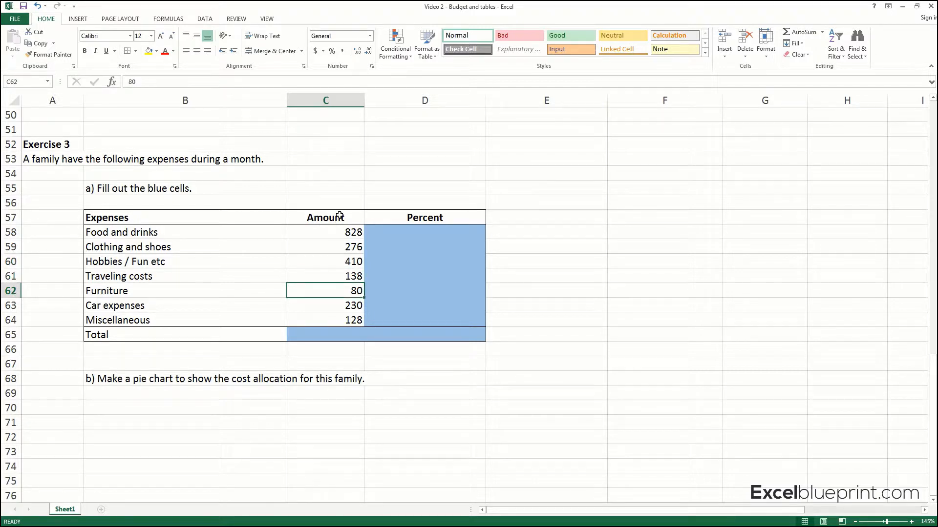
left_click_drag(339, 216, 349, 321)
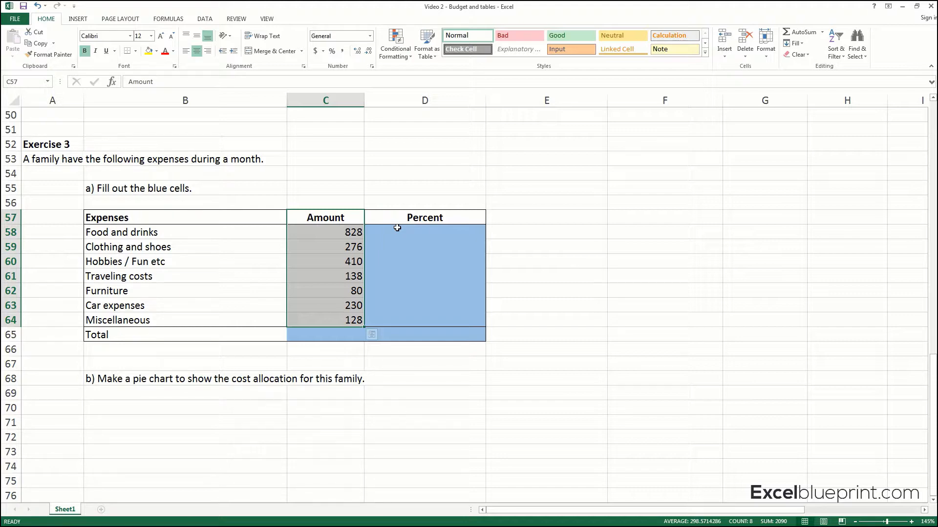
Step: Total the family's monthly expenses in C65 with AutoSum, using the formula =SUM(C58:C64)
left_click(336, 334)
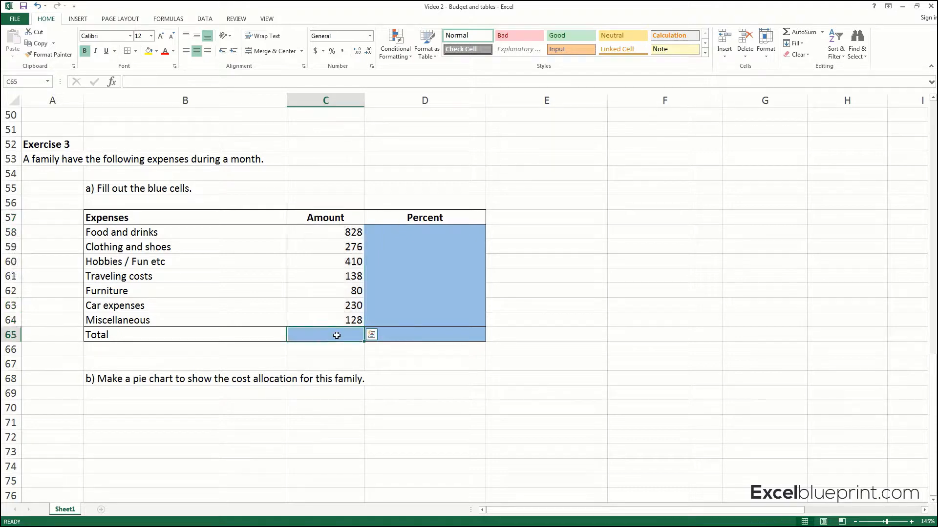
left_click_drag(341, 234, 350, 320)
left_click(345, 335)
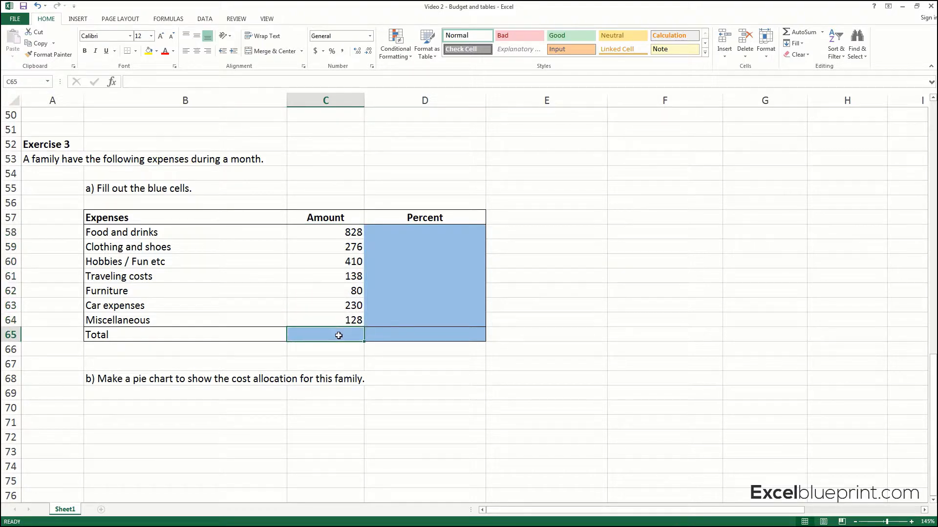
left_click(824, 31)
left_click(821, 46)
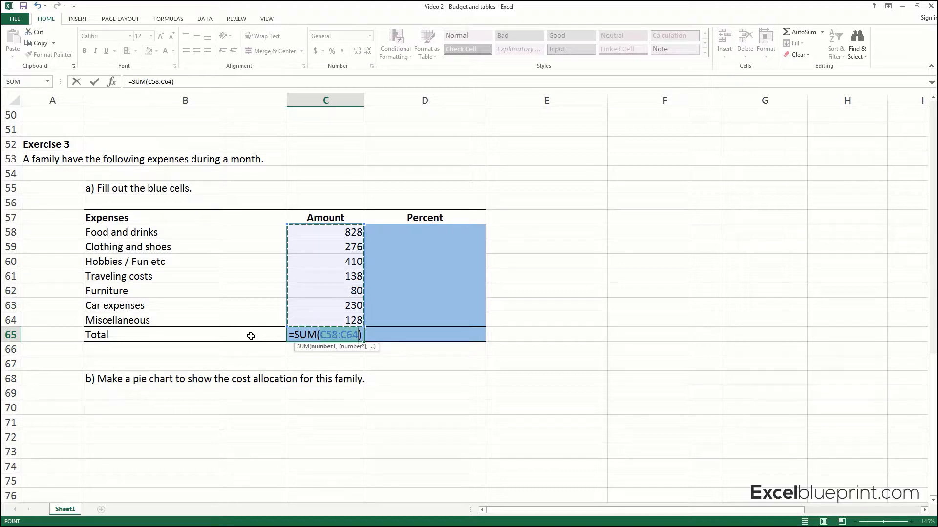
key("Return")
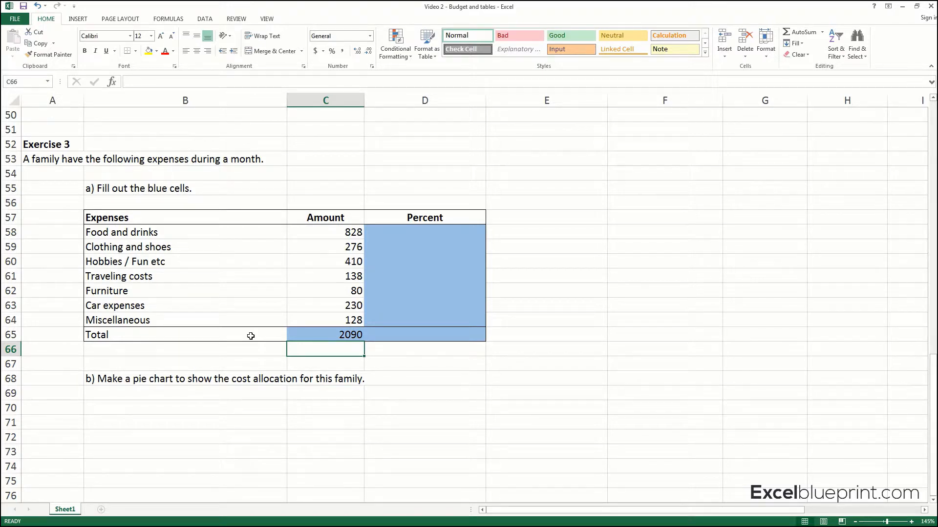
Step: Calculate the food and drinks share of total expenses in D58 with the formula =C58/C65
left_click(361, 232)
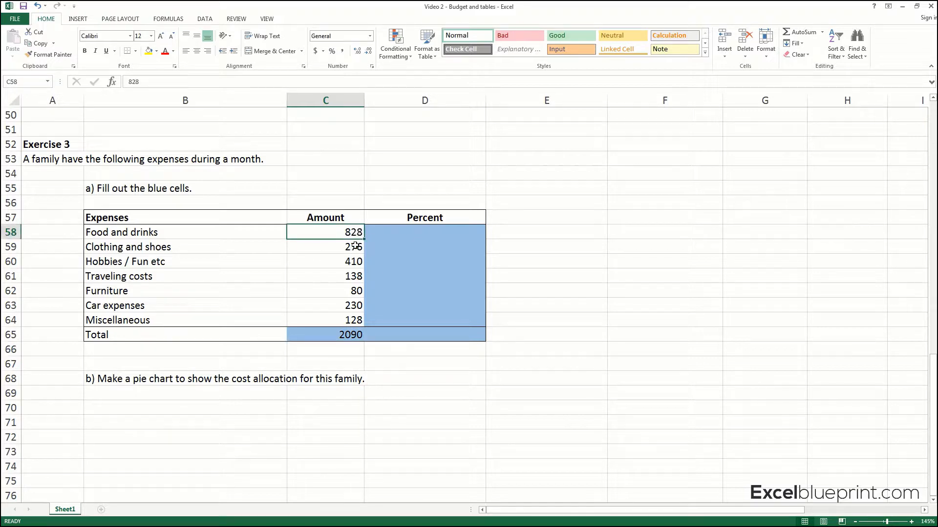
left_click(356, 246)
left_click(356, 258)
left_click(346, 334)
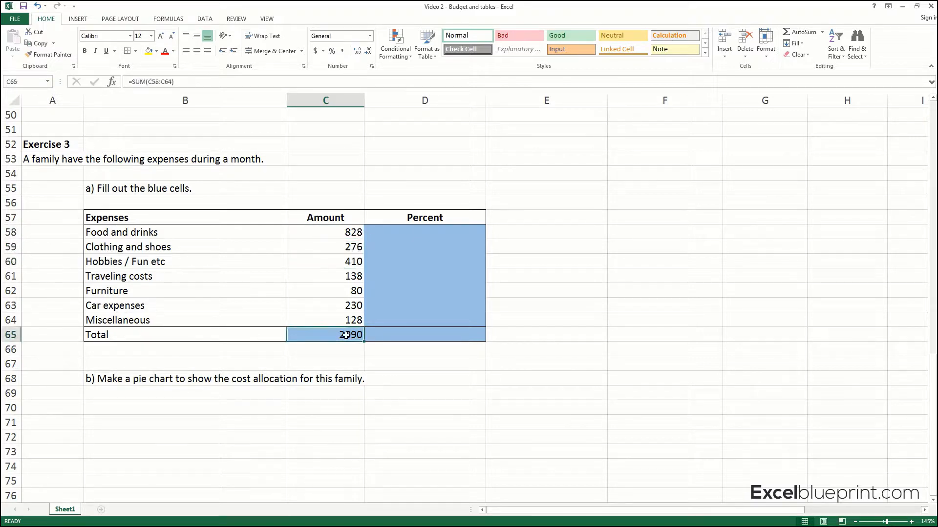
left_click(408, 226)
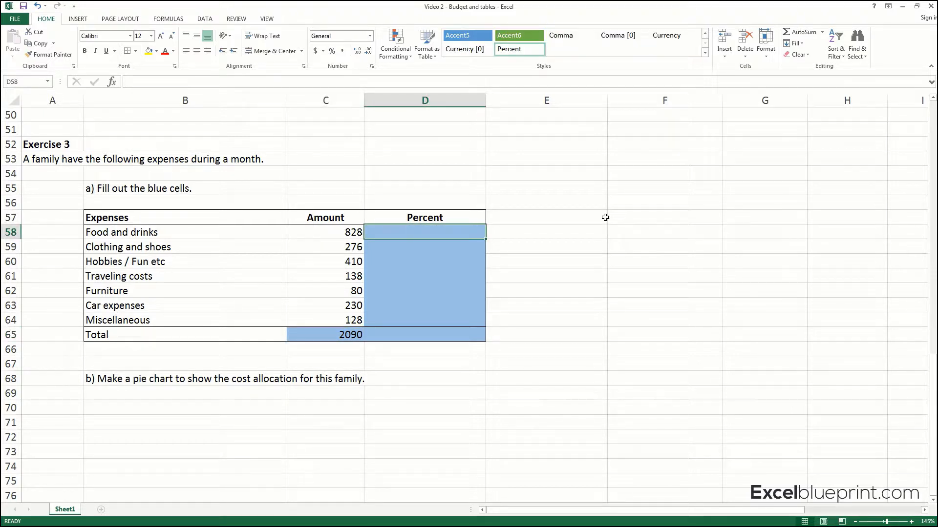
type("=")
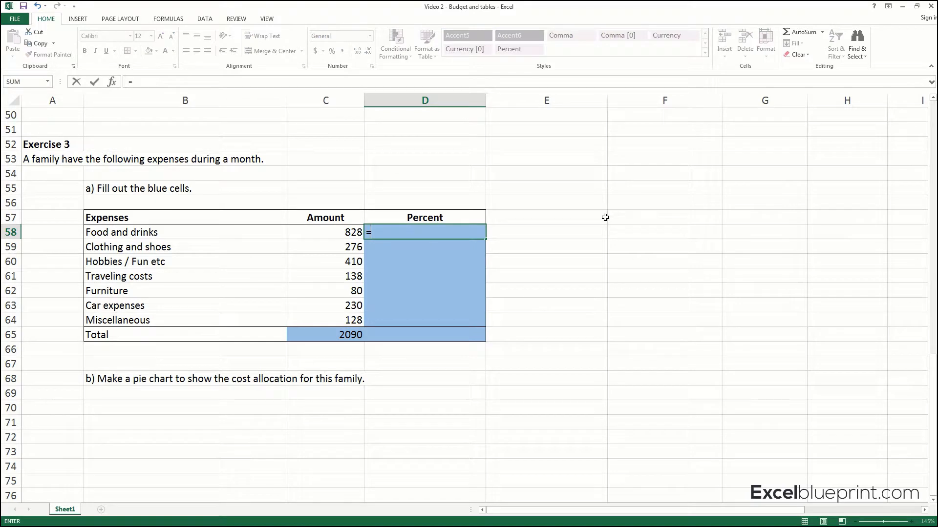
left_click(344, 231)
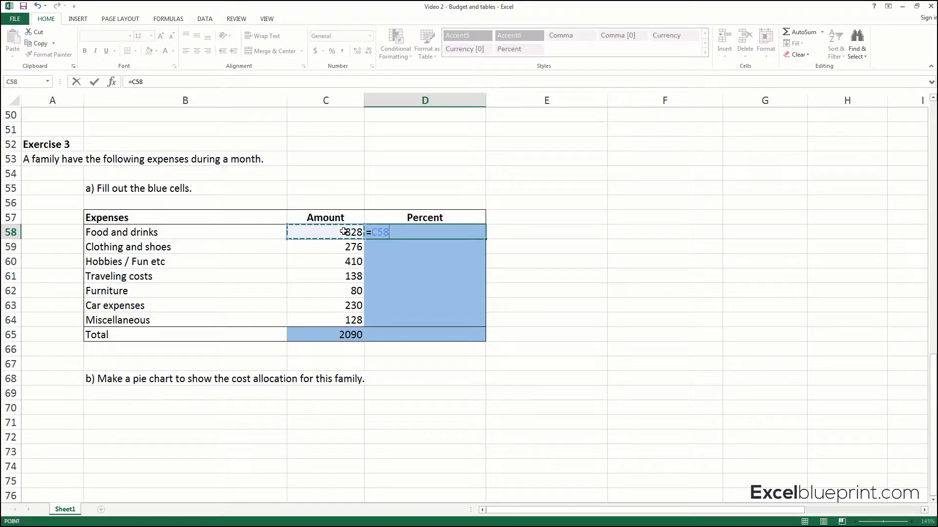
type("/")
left_click(353, 335)
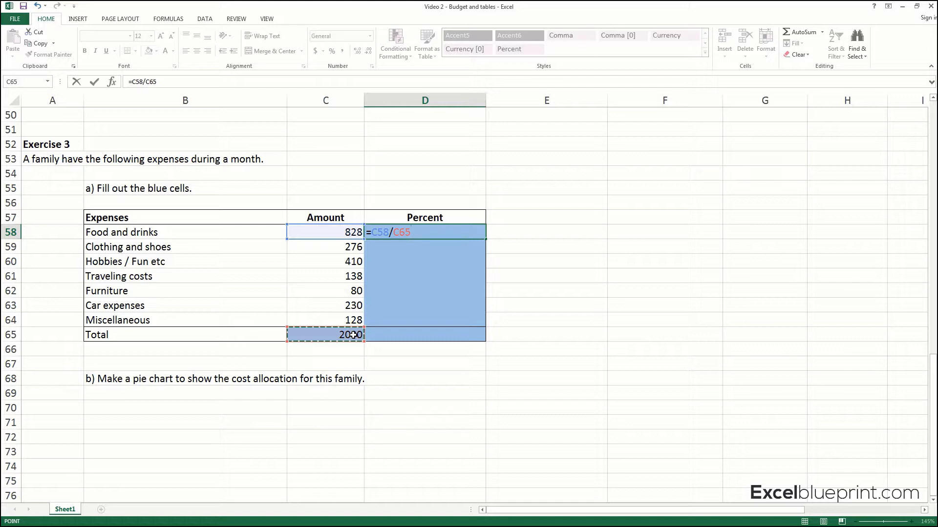
key("Return")
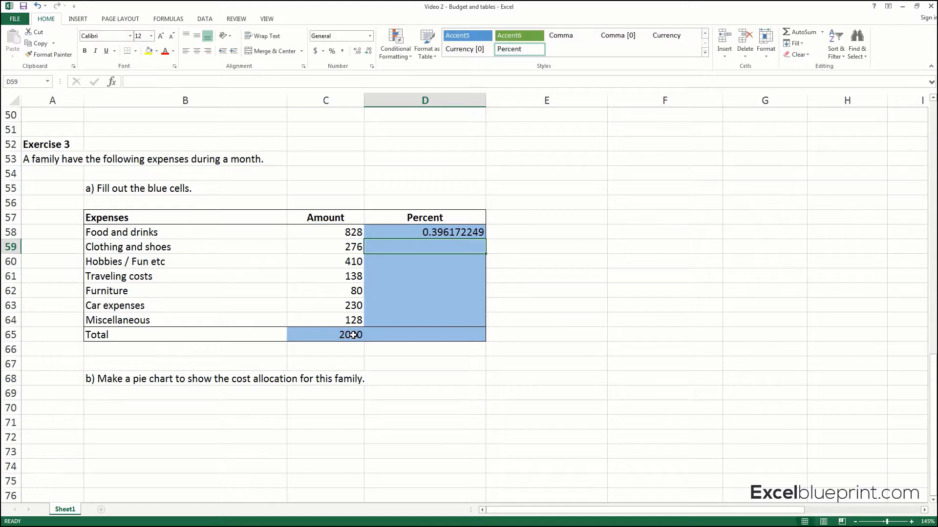
Step: Try to fill the share formula from D58 down to D63, and undo the fill
left_click(436, 231)
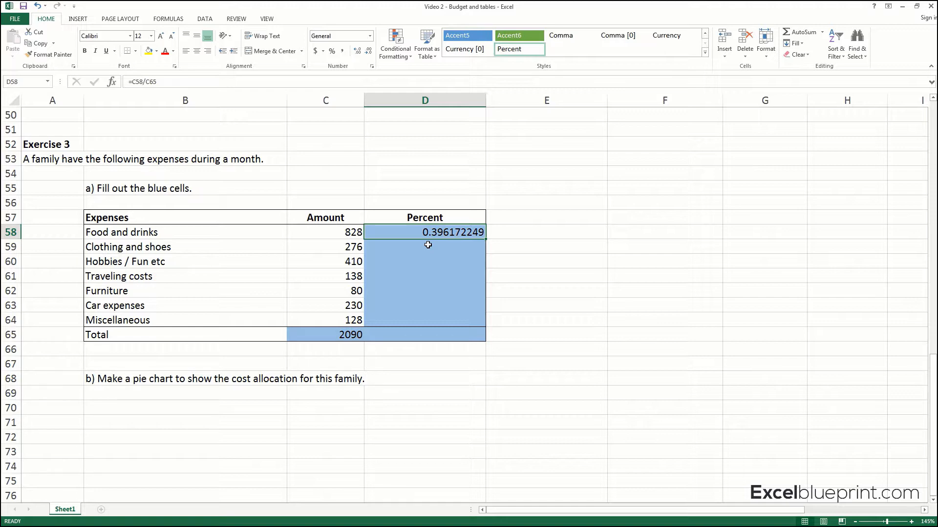
left_click(473, 242)
left_click(471, 259)
left_click(470, 276)
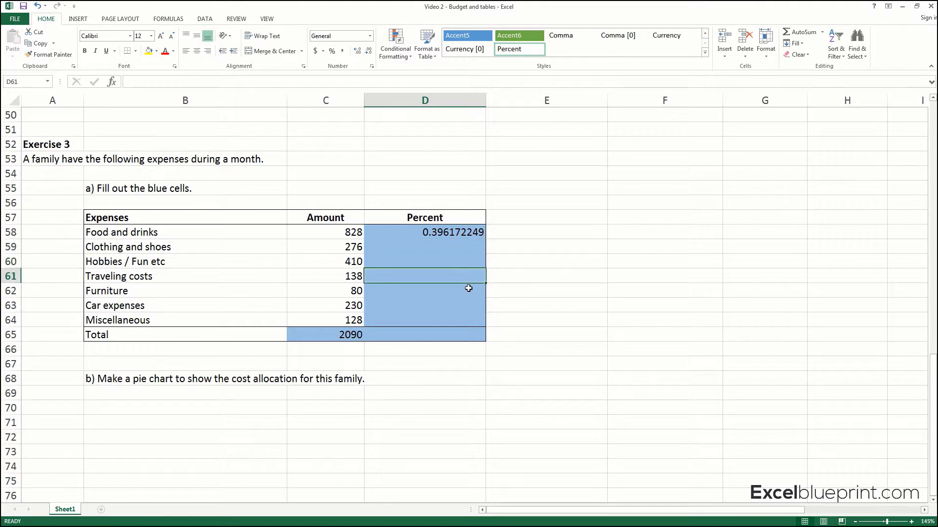
left_click(469, 292)
left_click(470, 303)
left_click(469, 318)
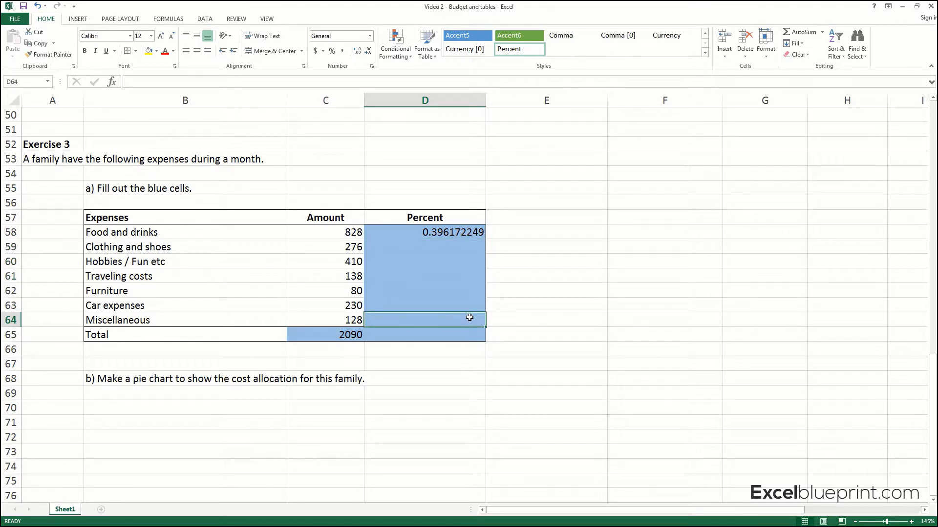
left_click(477, 231)
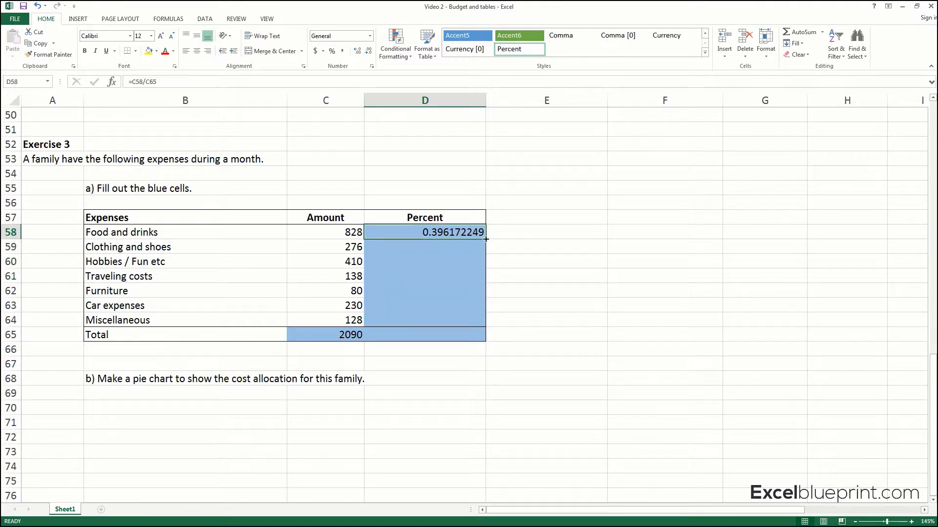
left_click_drag(485, 239, 481, 307)
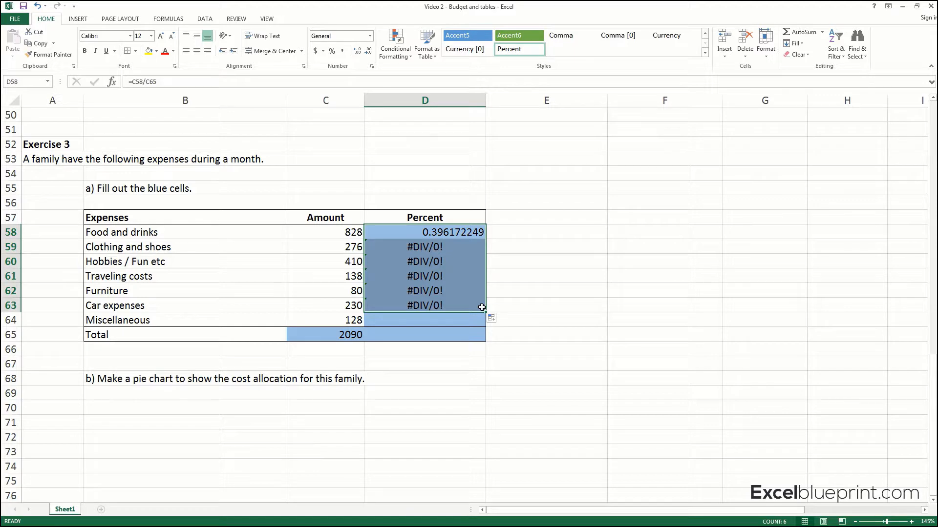
key("ctrl+z")
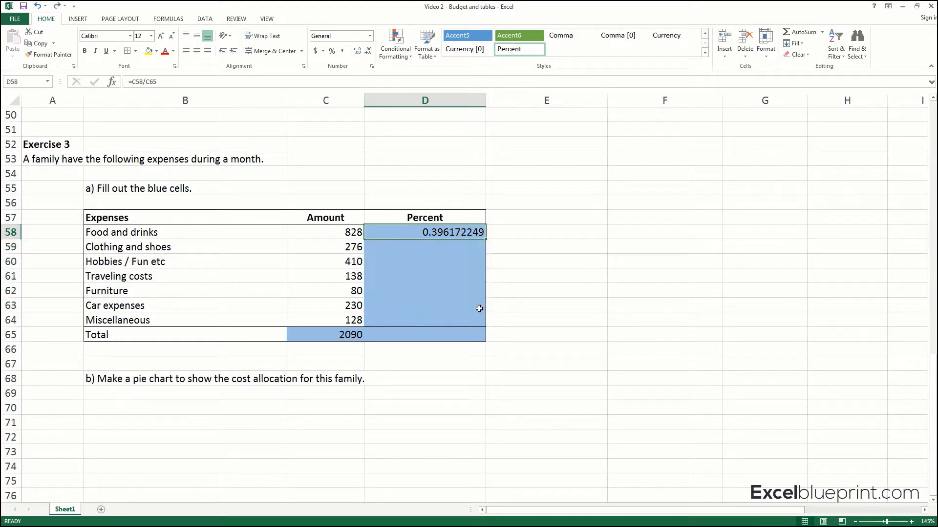
left_click(450, 242)
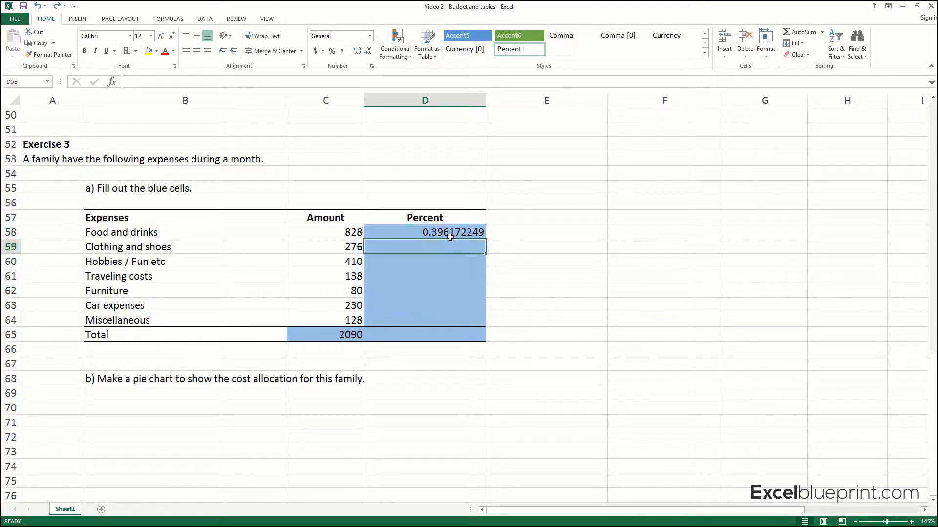
left_click(450, 234)
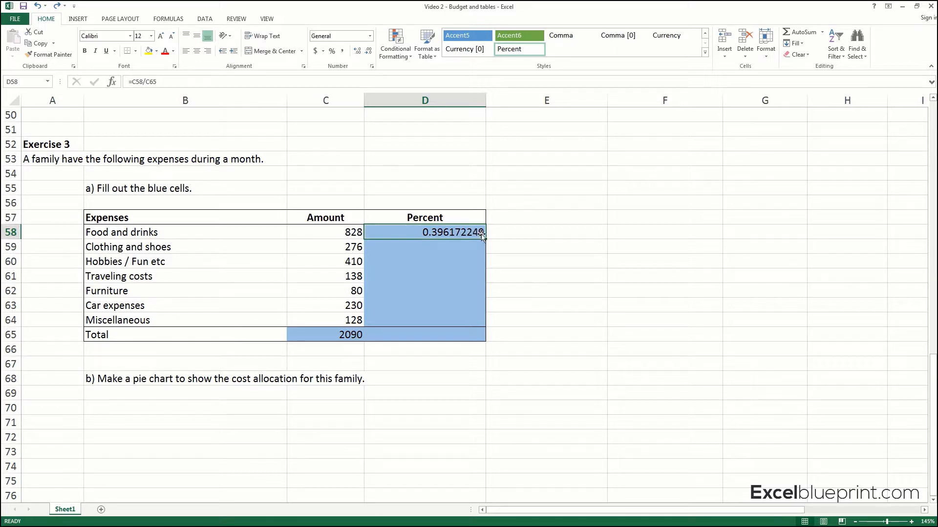
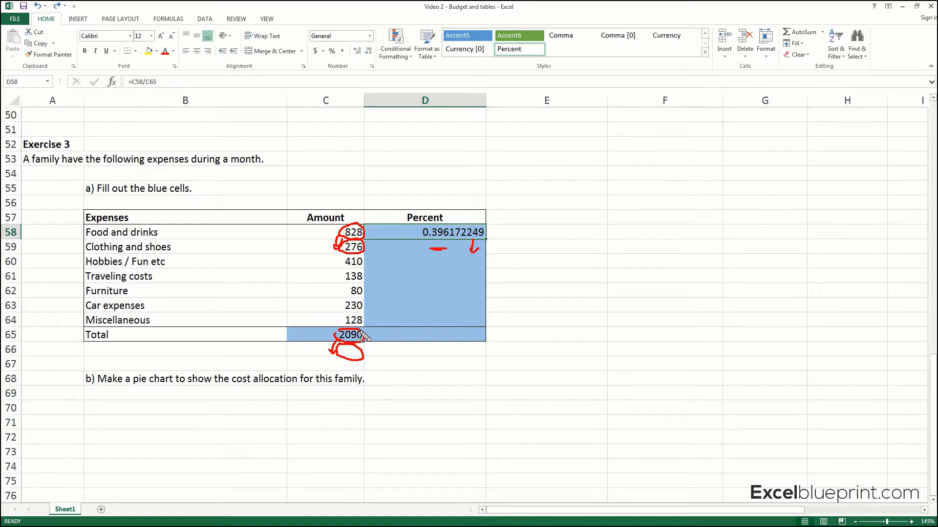
mouse_move(376, 339)
left_mouse_down()
mouse_move(326, 355)
mouse_move(331, 328)
mouse_move(362, 328)
mouse_move(367, 343)
mouse_move(337, 345)
mouse_move(350, 332)
left_mouse_up()
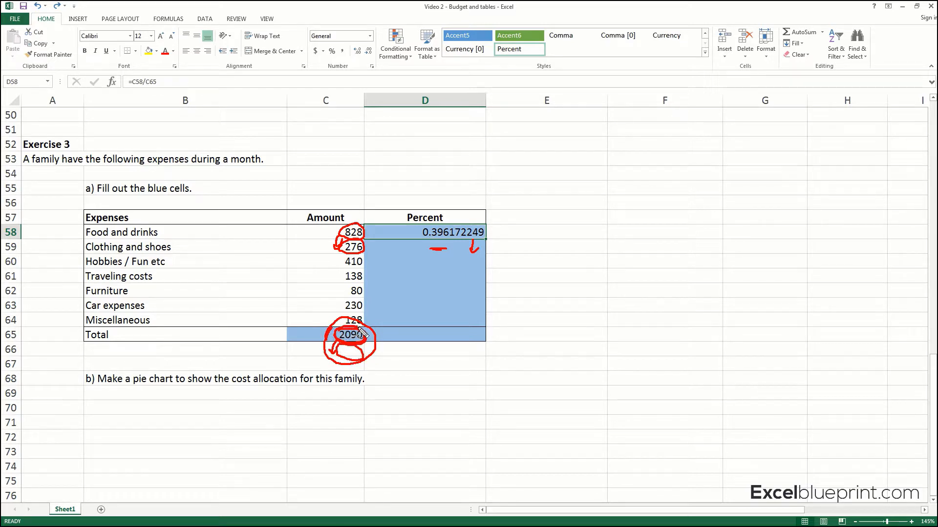
mouse_move(478, 237)
left_mouse_down()
mouse_move(472, 292)
mouse_move(477, 286)
left_mouse_up()
left_click_drag(341, 250, 336, 306)
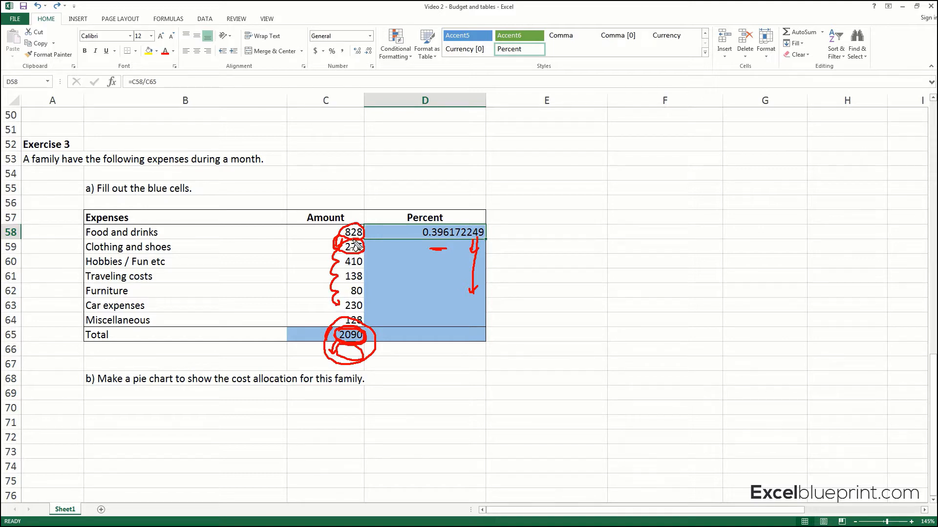
mouse_move(346, 232)
left_mouse_down()
mouse_move(362, 233)
mouse_move(344, 233)
left_mouse_up()
mouse_move(344, 331)
left_mouse_down()
mouse_move(362, 349)
mouse_move(342, 341)
mouse_move(350, 334)
mouse_move(334, 344)
mouse_move(342, 320)
mouse_move(337, 372)
mouse_move(365, 366)
mouse_move(343, 331)
mouse_move(354, 334)
left_mouse_up()
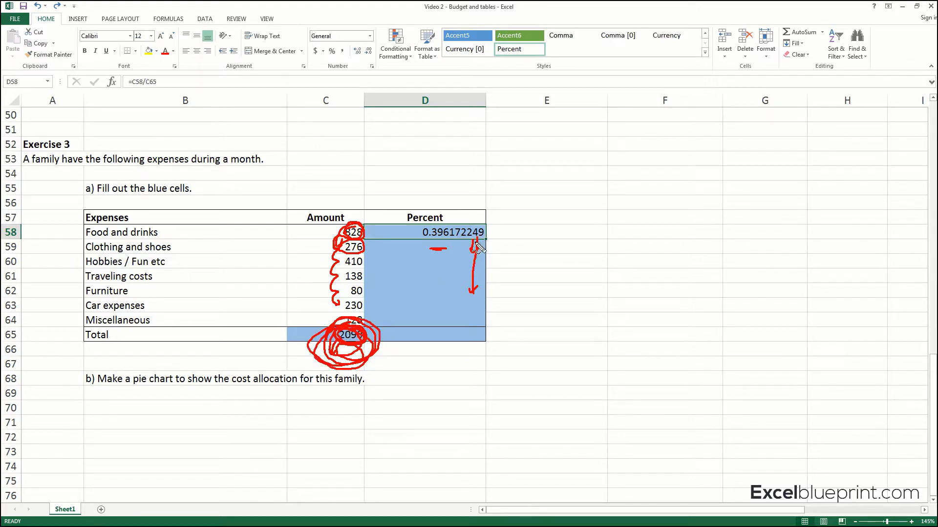
mouse_move(483, 238)
left_mouse_down()
mouse_move(482, 324)
mouse_move(488, 317)
left_mouse_up()
key("Escape")
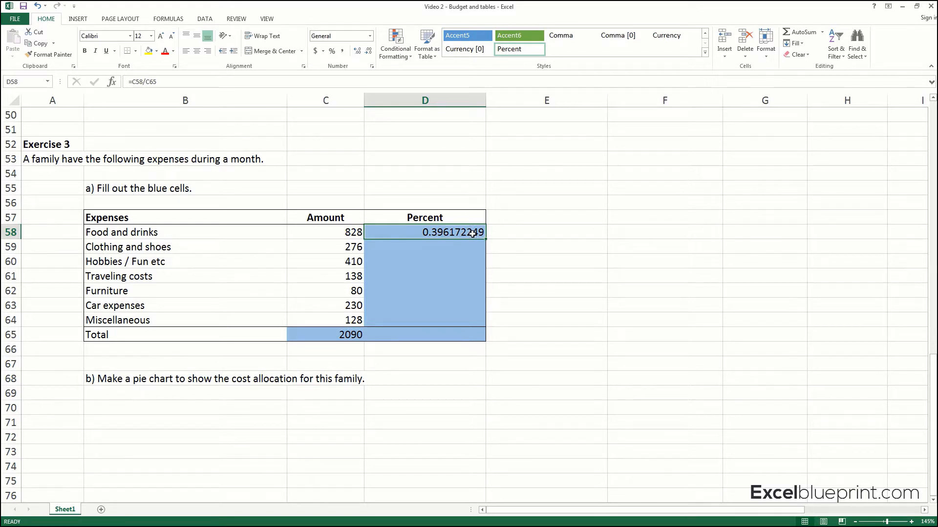
Step: Replace the food and drinks share in D58 with =C58/$C$65, making the reference to the total absolute
key("Delete")
type("=")
left_click(347, 237)
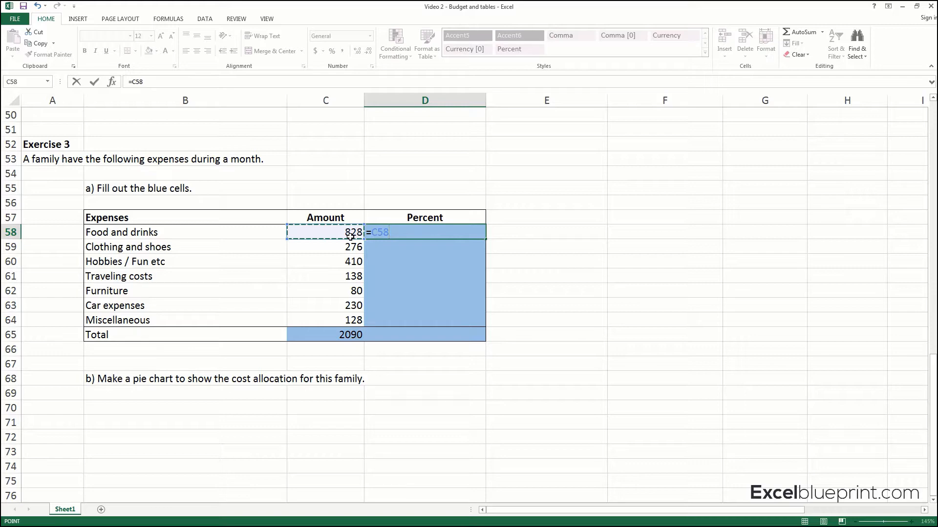
type("/")
left_click(355, 338)
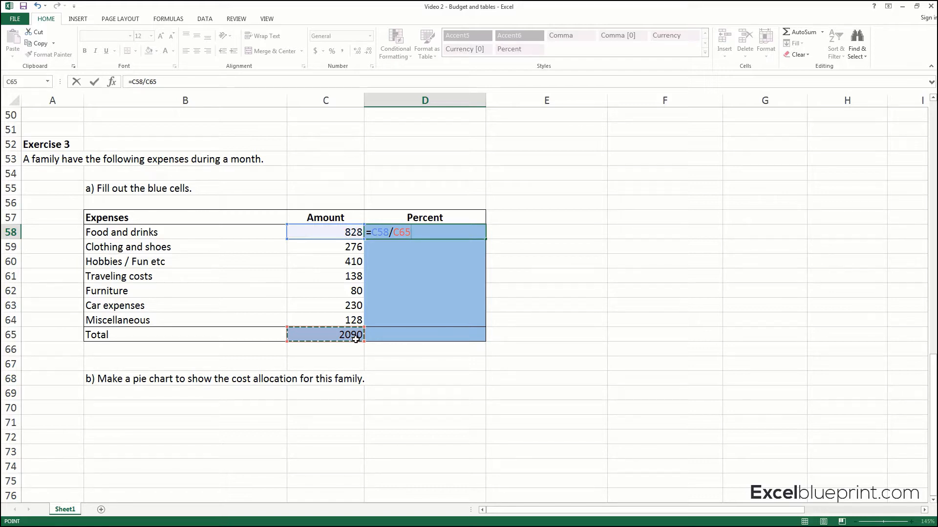
key("F4")
mouse_move(394, 236)
left_mouse_down()
mouse_move(403, 223)
mouse_move(425, 237)
mouse_move(396, 227)
left_mouse_up()
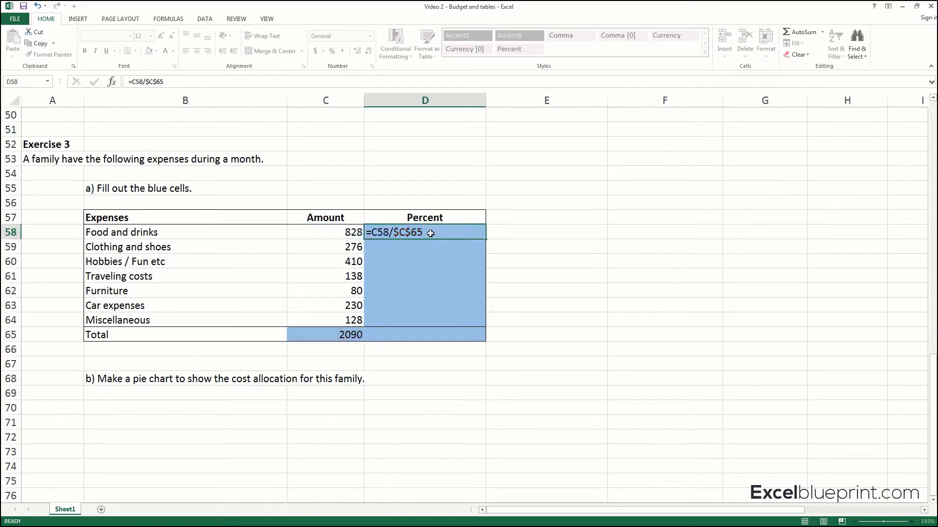
key("Return")
Step: Fill the share formula from D58 down through D64 for the remaining expense categories
left_click(455, 230)
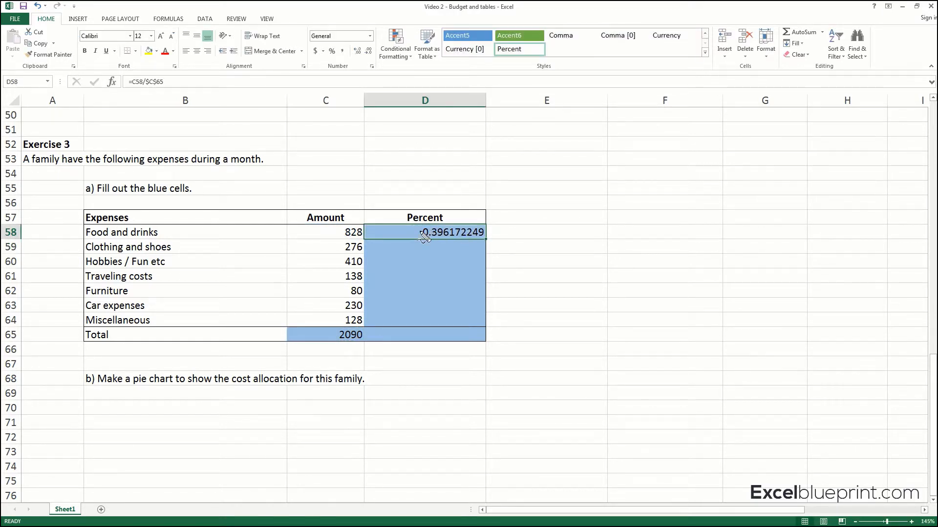
mouse_move(419, 228)
left_mouse_down()
mouse_move(459, 215)
mouse_move(463, 252)
mouse_move(423, 220)
left_mouse_up()
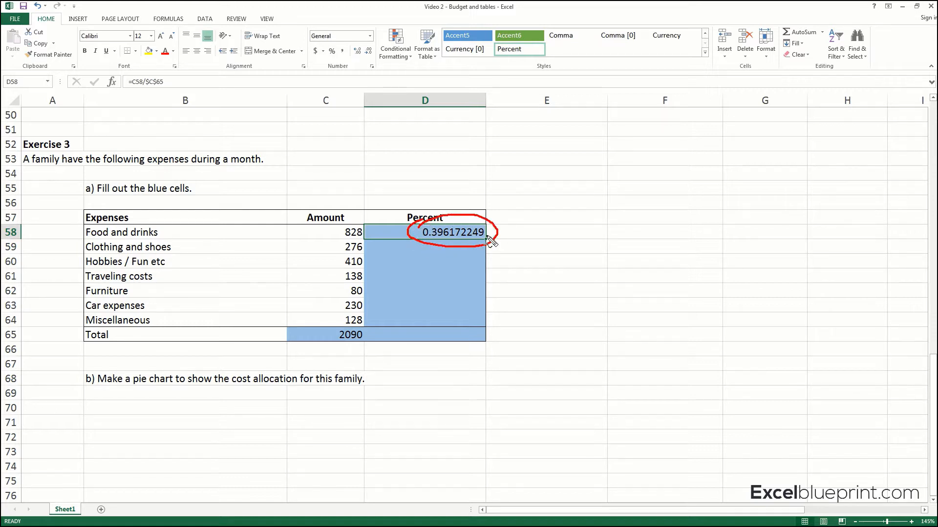
key("Escape")
left_click_drag(486, 240, 486, 249)
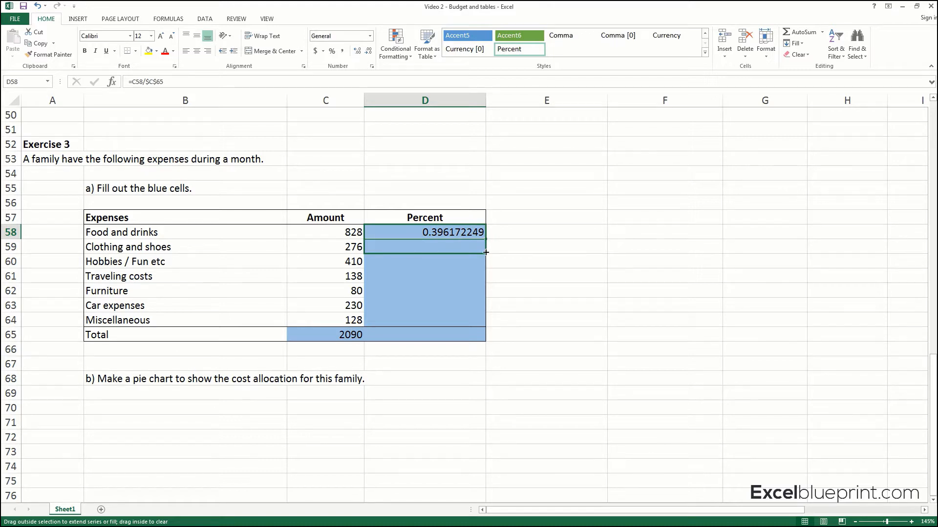
left_click_drag(484, 259, 484, 323)
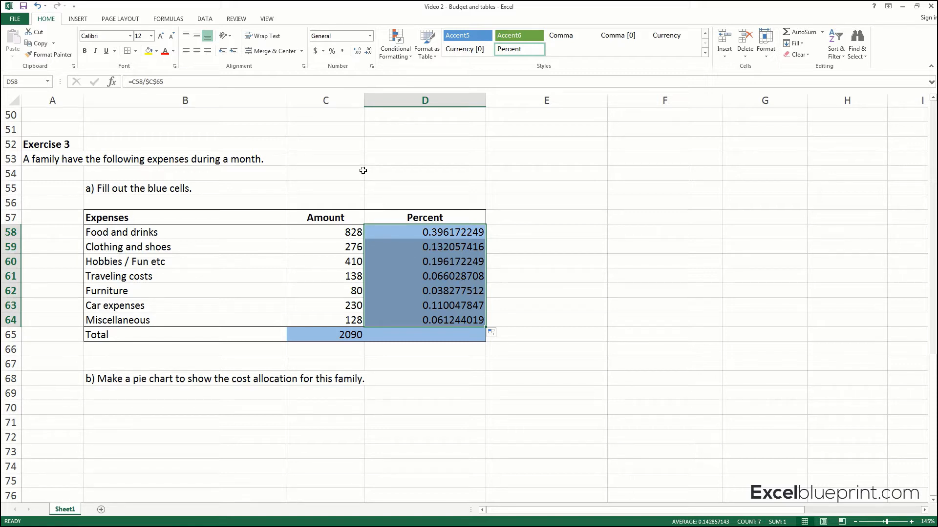
Step: Format the shares in D58:D64 as percentages with two decimal places
mouse_move(342, 47)
left_mouse_down()
mouse_move(339, 62)
mouse_move(326, 54)
left_mouse_up()
left_click(333, 52)
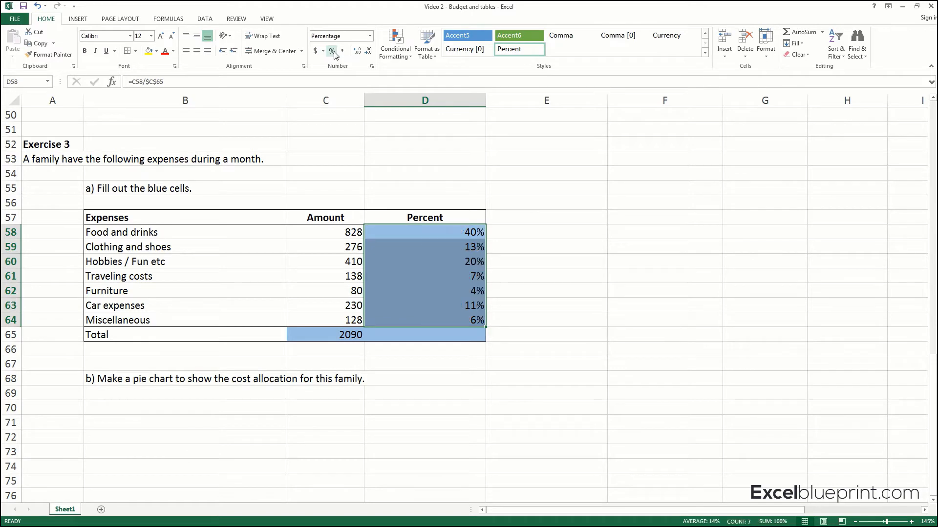
left_click(358, 54)
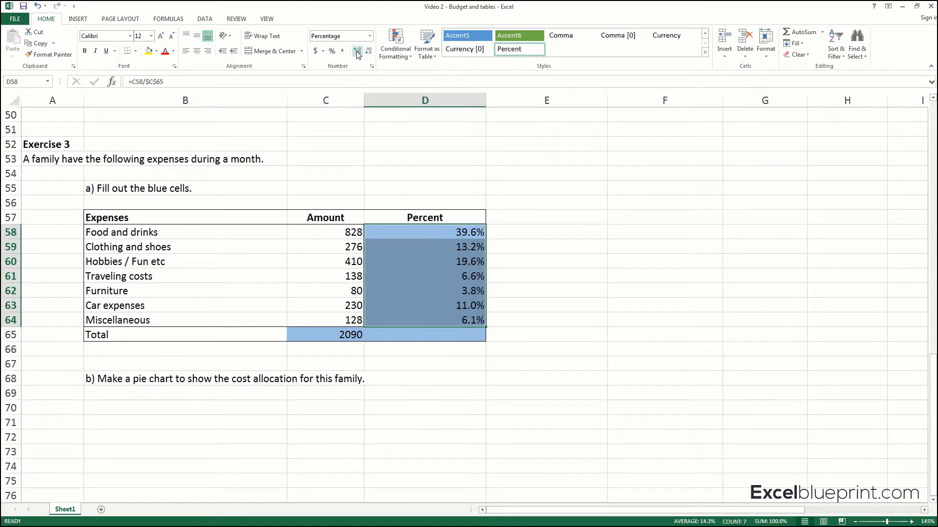
left_click(358, 53)
left_click(358, 53)
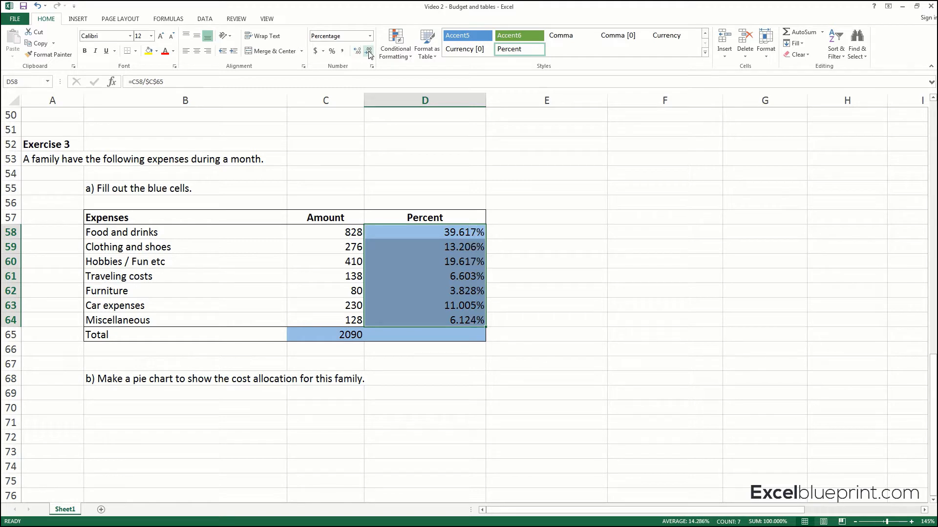
left_click(368, 52)
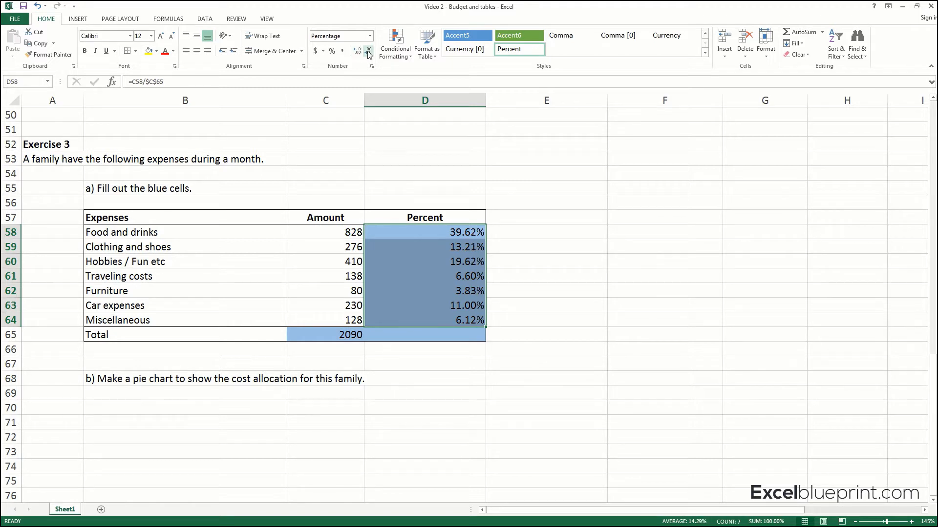
left_click(501, 183)
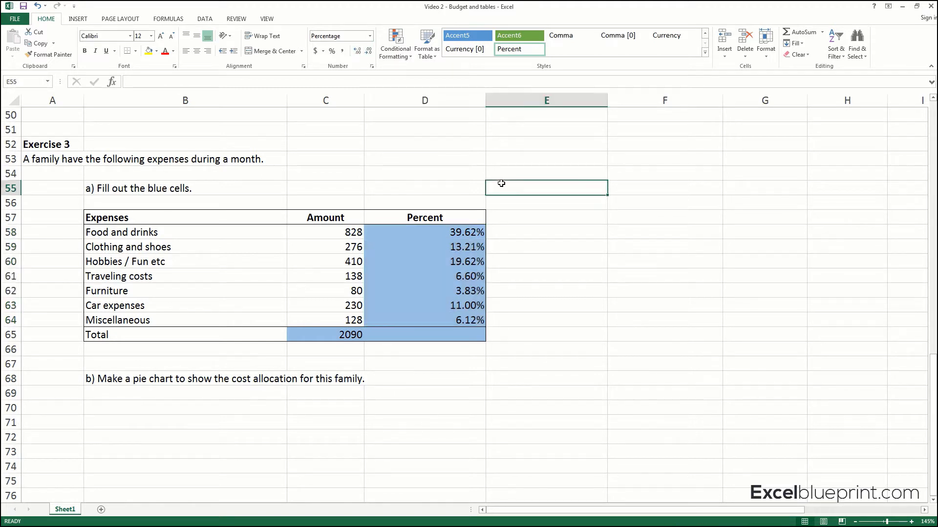
Step: Check the filled share formulas and total the percentages of D58:D64 in D65 with AutoSum
left_click(468, 233)
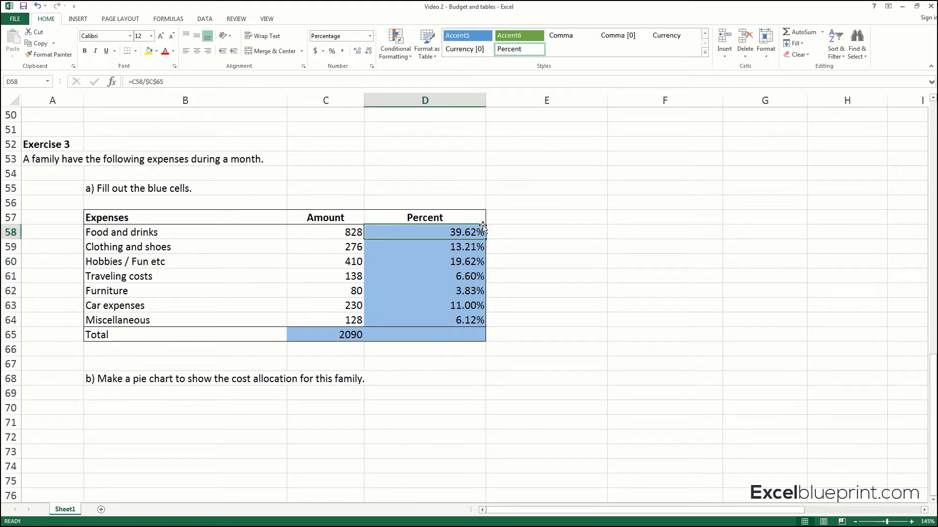
left_click(467, 306)
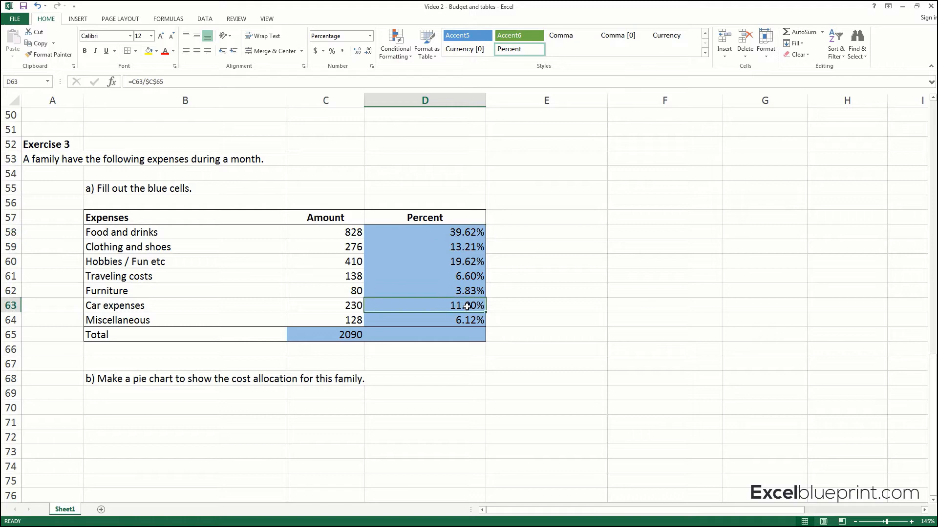
left_click(458, 335)
left_click_drag(459, 230, 462, 315)
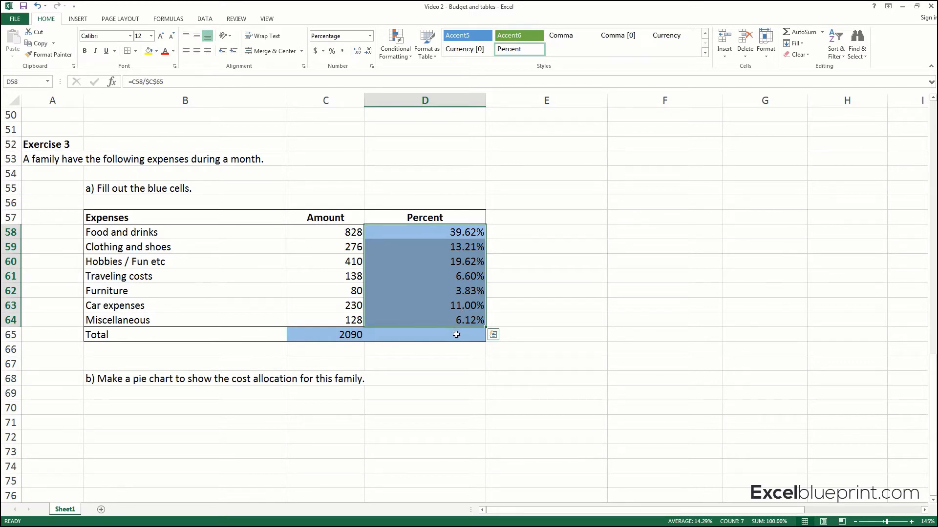
left_click(458, 335)
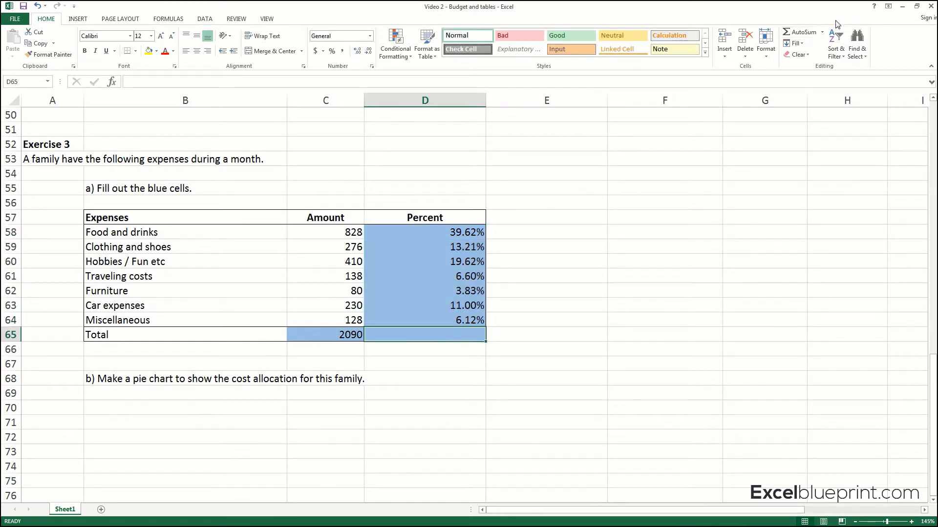
left_click(822, 32)
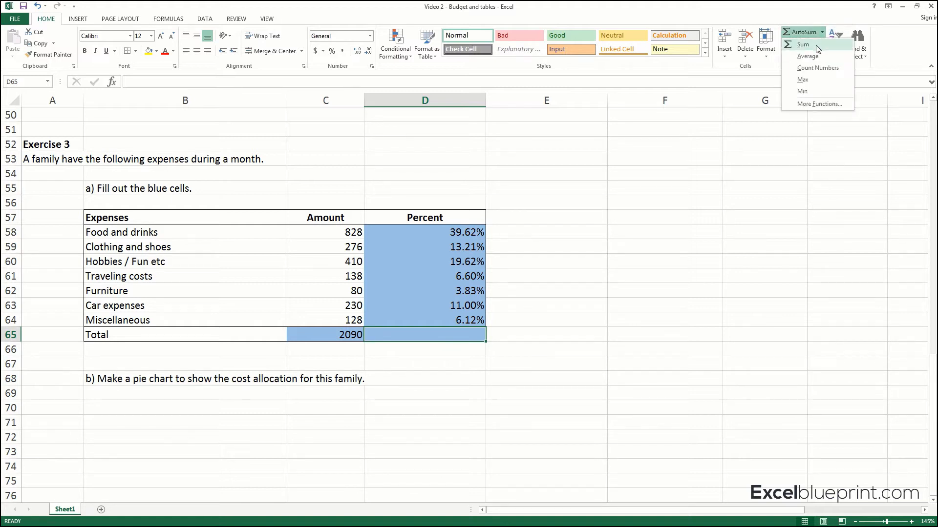
left_click(816, 47)
key("Return")
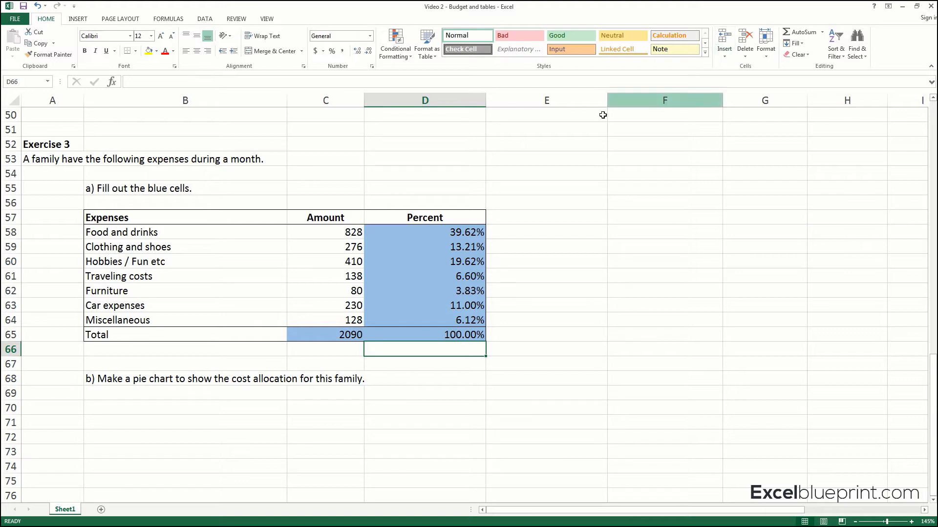
mouse_move(444, 235)
left_mouse_down()
mouse_move(500, 244)
mouse_move(503, 308)
mouse_move(457, 319)
mouse_move(451, 239)
left_mouse_up()
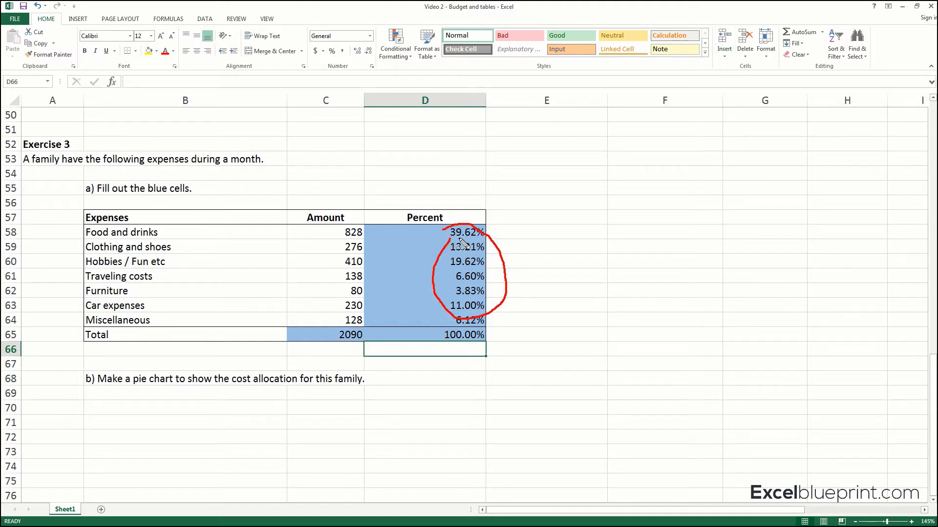
key("Escape")
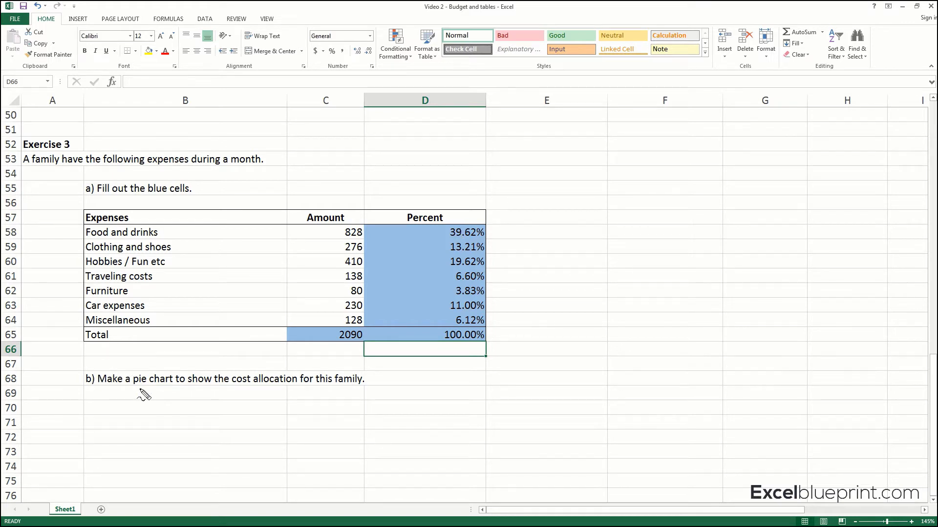
left_click_drag(134, 389, 176, 391)
key("Escape")
Step: Insert a 2-D pie chart of the expense categories and amounts in B58:C64 and place it beside the table, starting in column E
left_click_drag(424, 234, 440, 317)
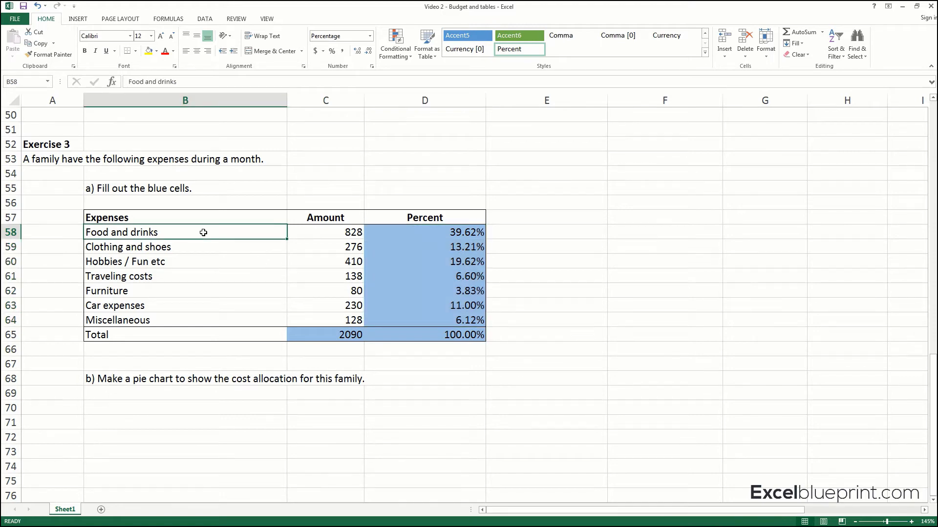
mouse_move(203, 232)
left_mouse_down()
mouse_move(307, 231)
mouse_move(311, 319)
left_mouse_up()
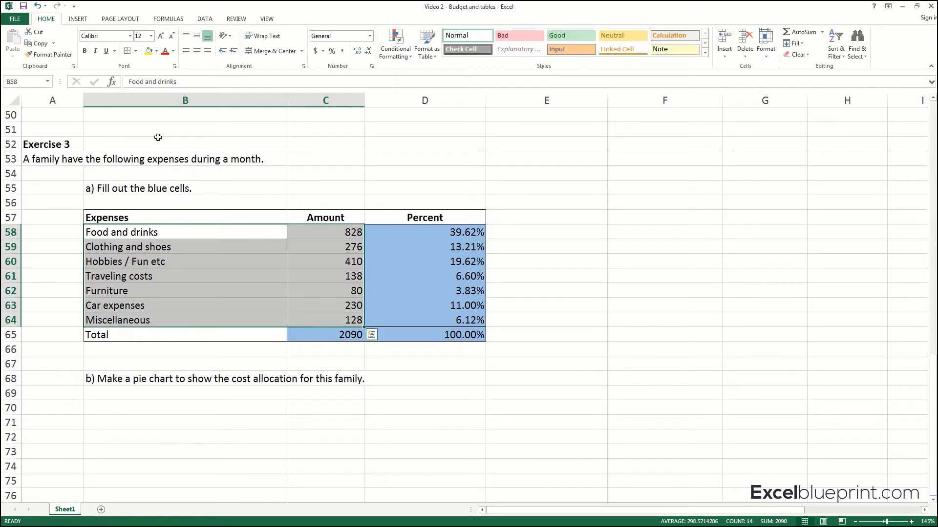
left_click(84, 22)
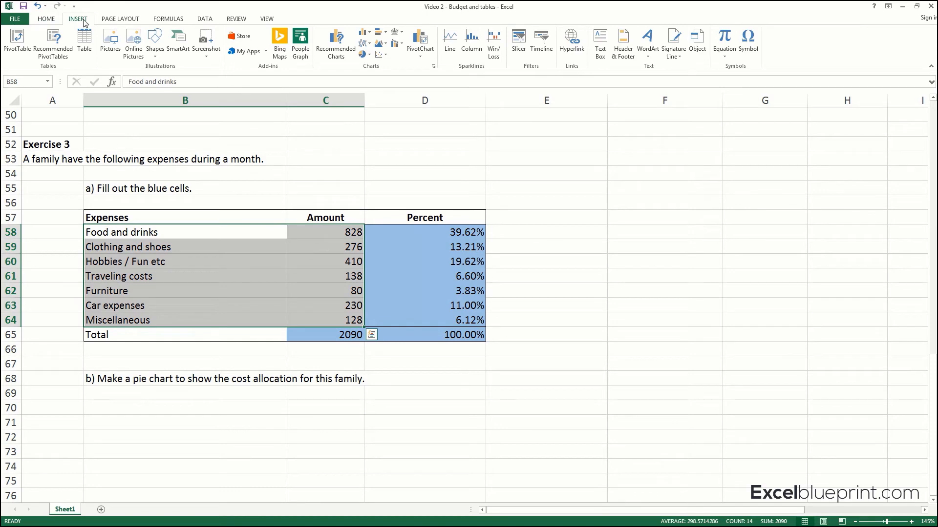
left_click(368, 55)
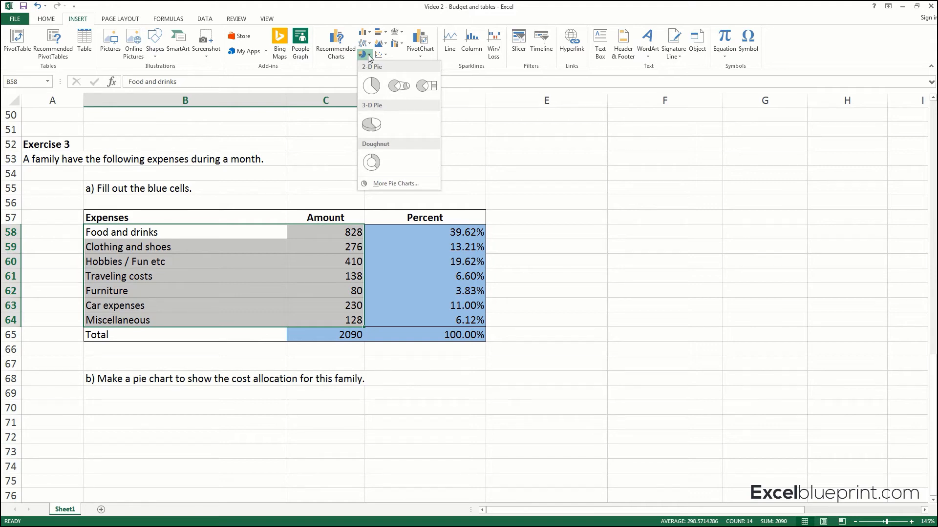
left_click(372, 86)
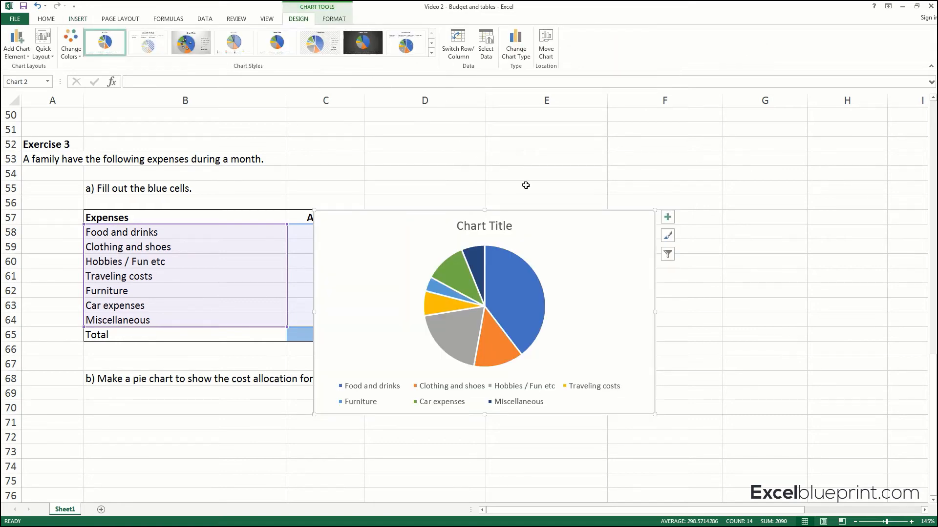
left_click_drag(581, 210, 764, 176)
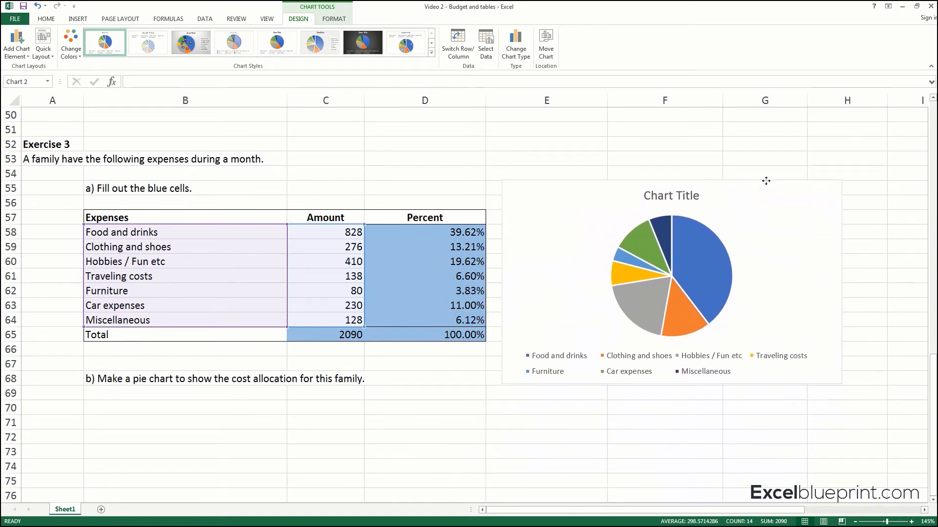
Step: Change the pie chart's title to "Family Monthly Expenses"
left_click(690, 196)
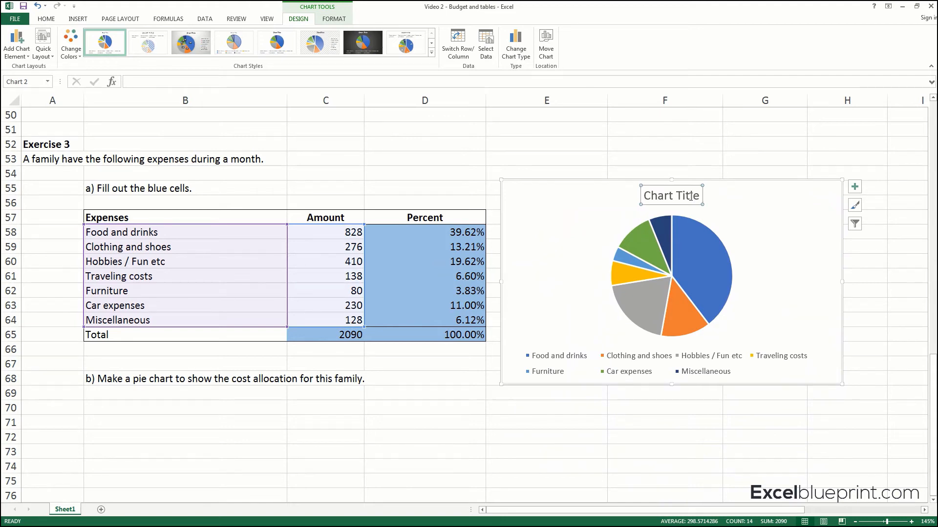
type("Fami")
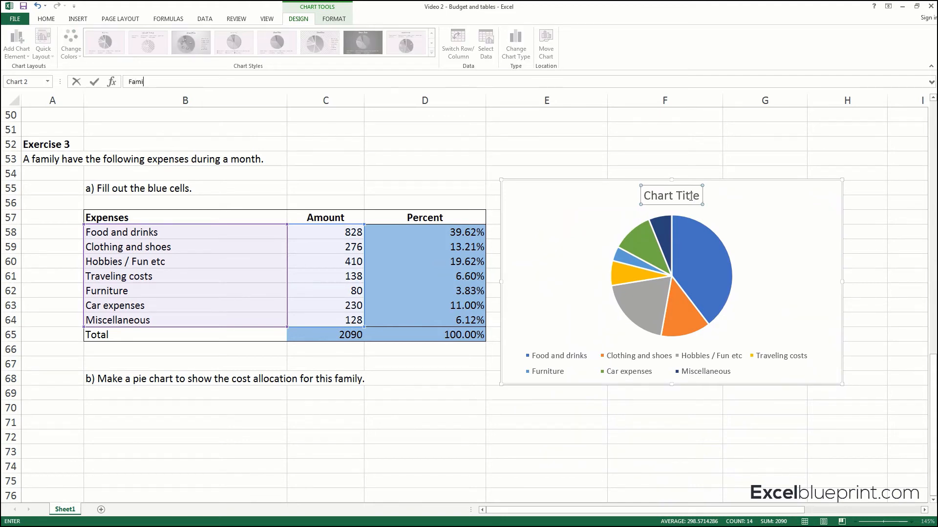
type("ly Monthly Expenses")
key("Return")
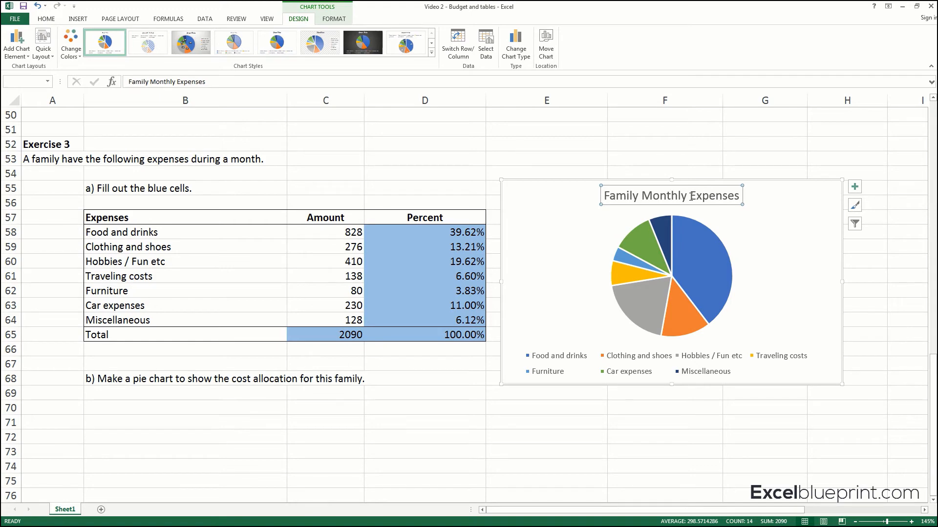
left_click(539, 367)
left_click(542, 367)
left_click(527, 331)
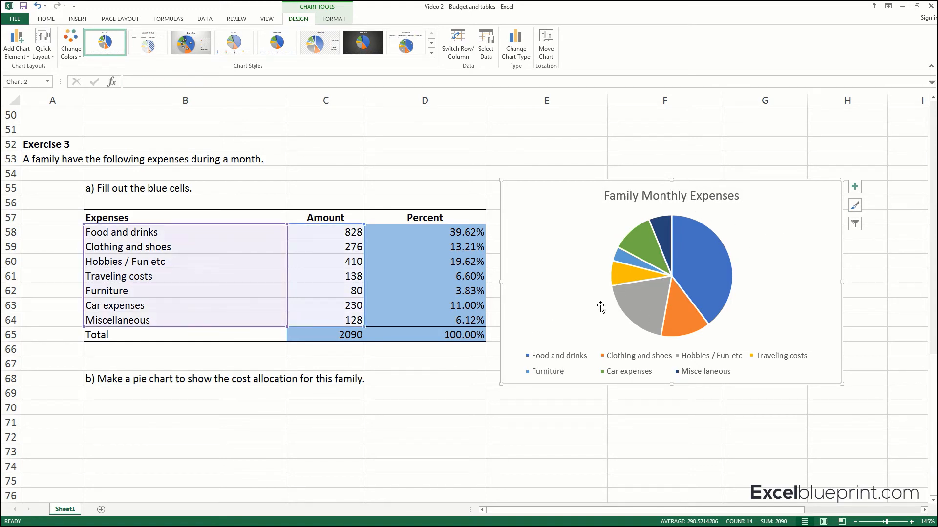
Step: Apply the chart style with a light gray background and white percentage labels inside the slices, and deselect the chart
mouse_move(653, 305)
mouse_move(690, 244)
left_click(432, 57)
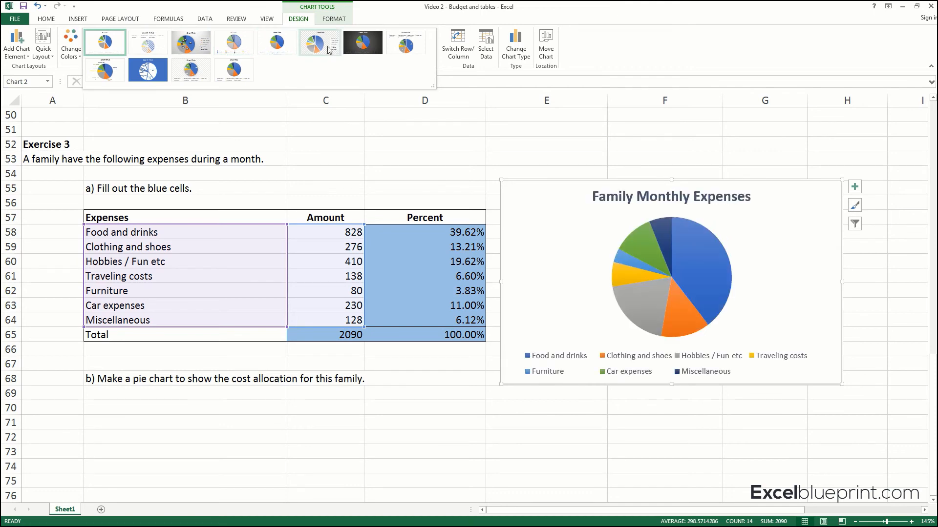
left_click(188, 76)
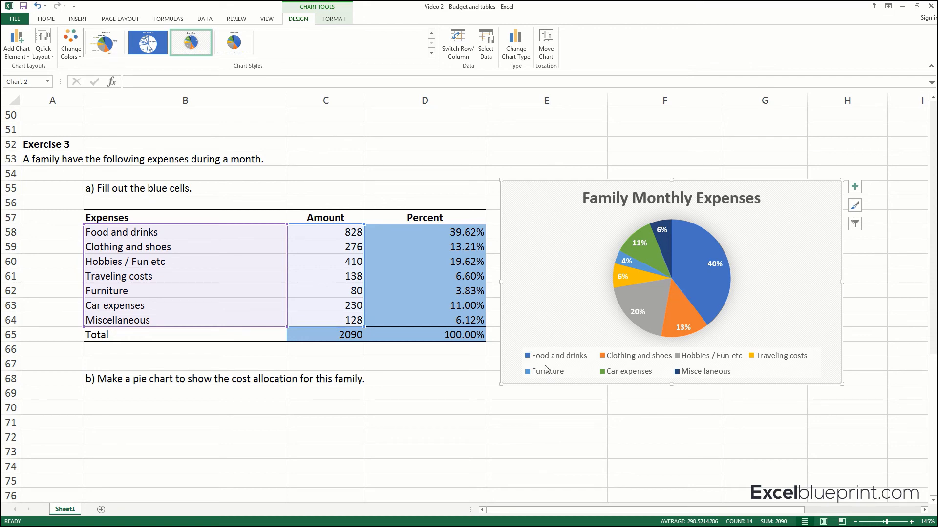
left_click(715, 265)
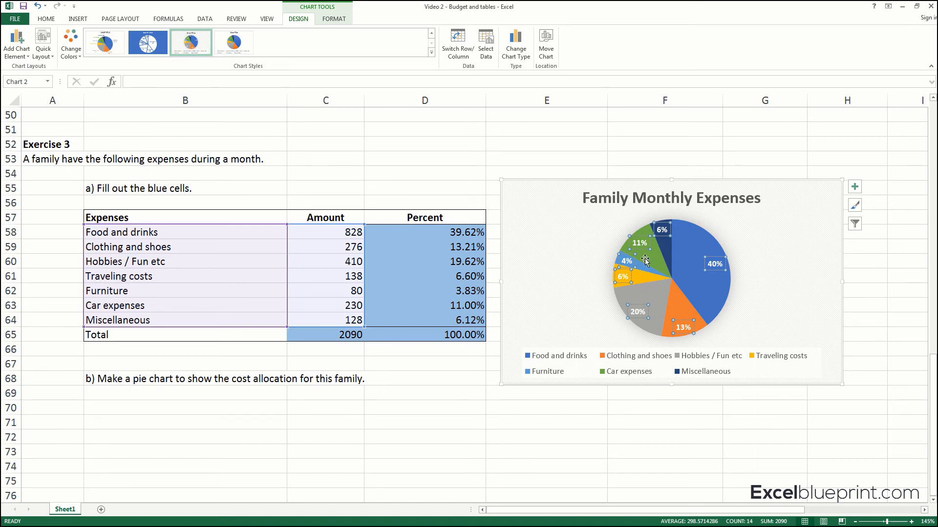
left_click(584, 256)
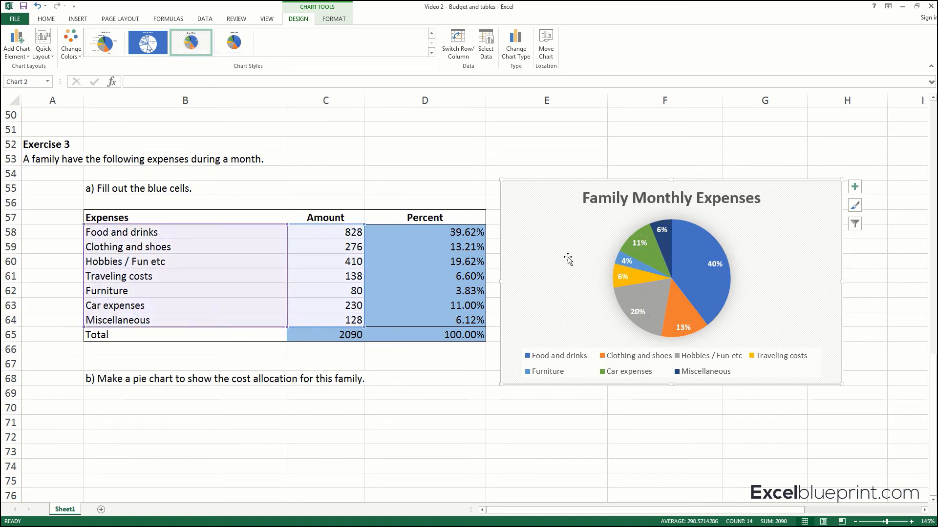
left_click(244, 203)
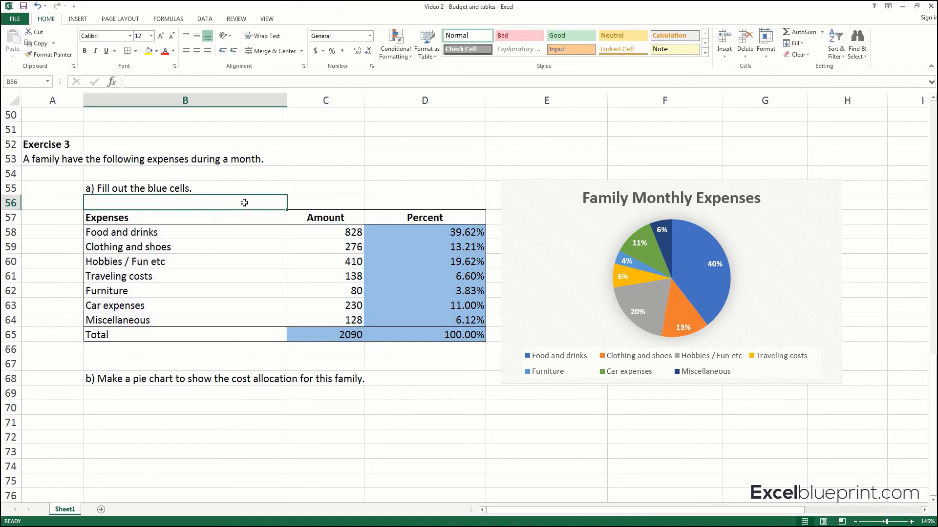